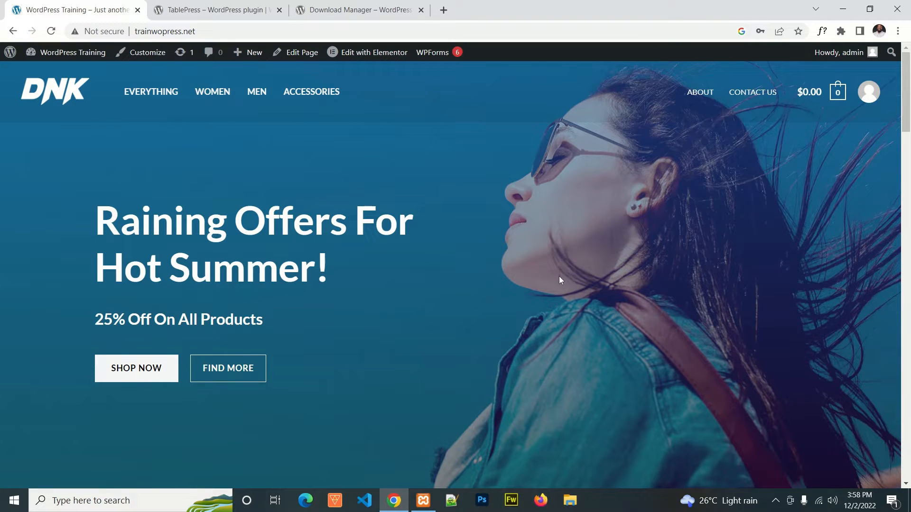
Step: Look through the store's homepage down to its footer and return to the hero banner
scroll(488, 245, "down", 3)
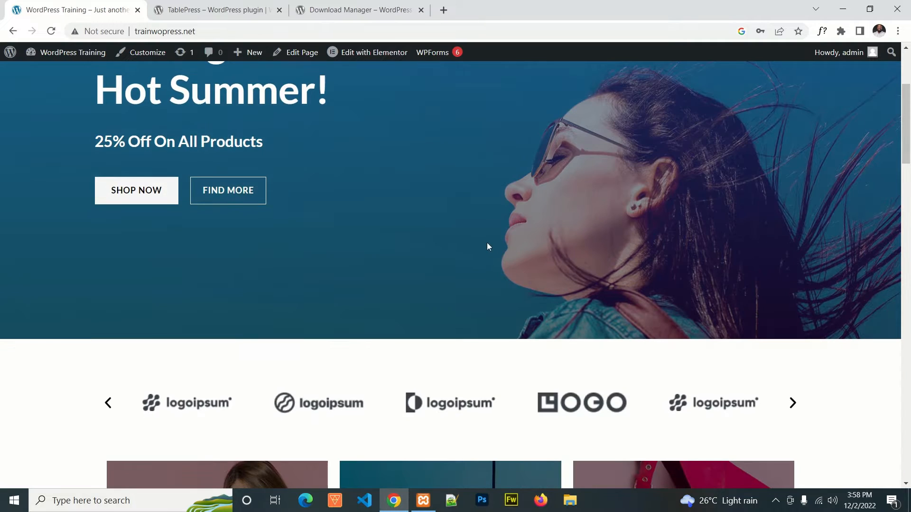
scroll(480, 243, "down", 12)
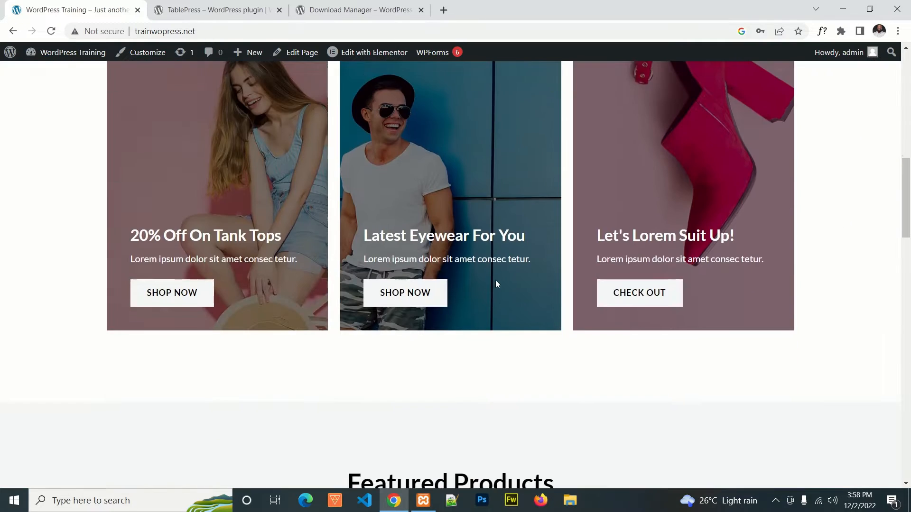
scroll(512, 306, "down", 12)
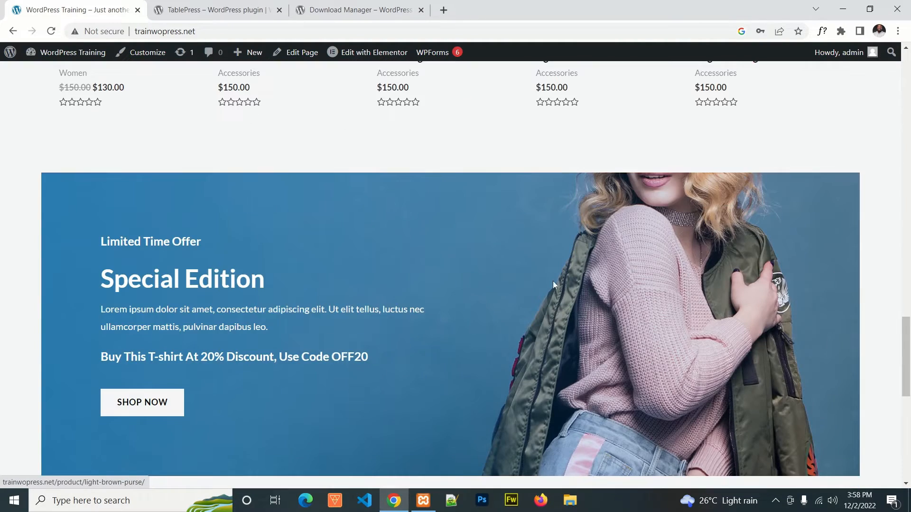
scroll(553, 284, "down", 6)
scroll(550, 283, "down", 3)
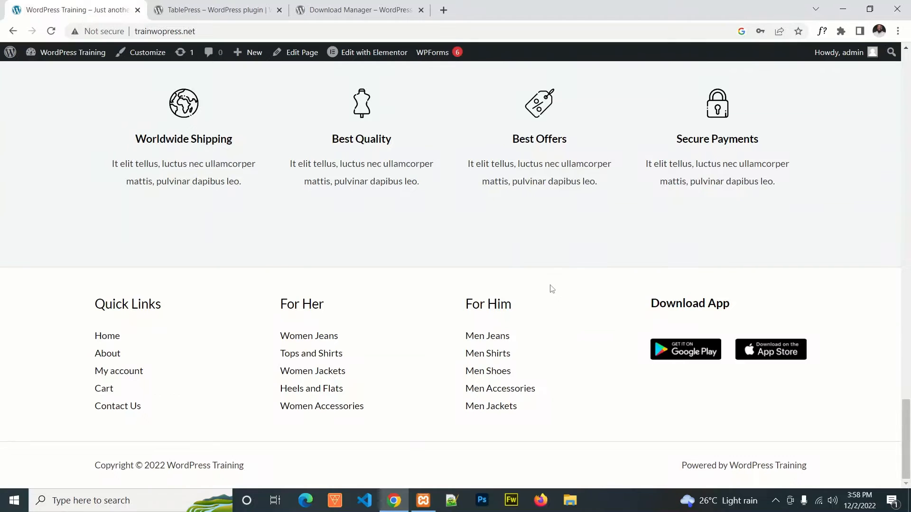
scroll(599, 284, "up", 20)
scroll(593, 290, "up", 10)
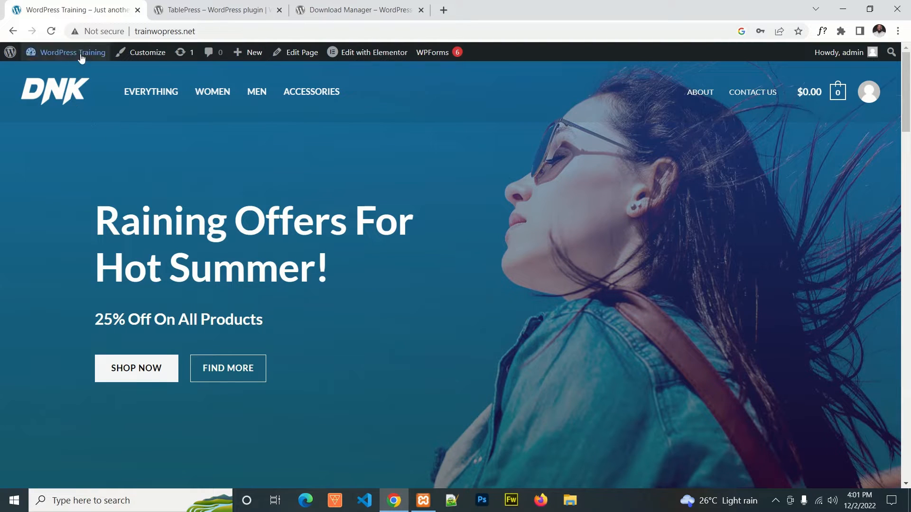
Step: Create a new page from the site's admin dashboard and open it for editing with Elementor
mouse_move(81, 57)
left_click(56, 74)
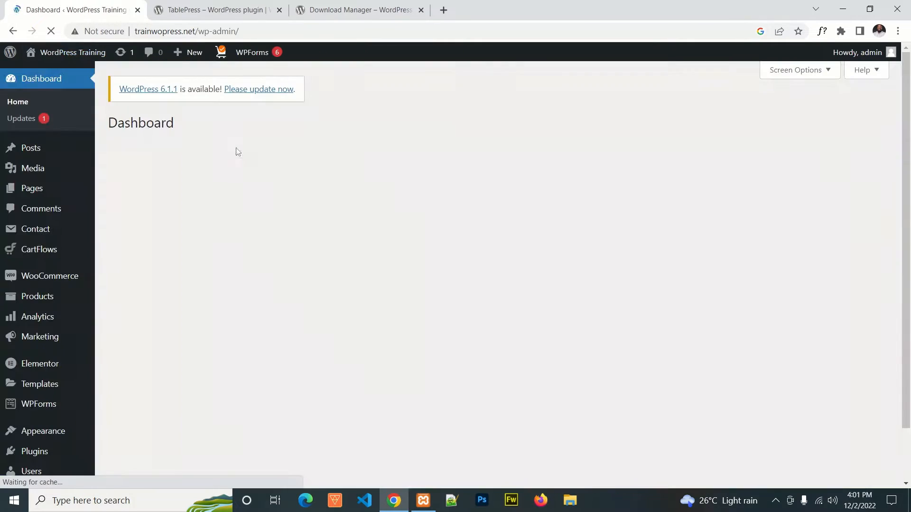
left_click(37, 192)
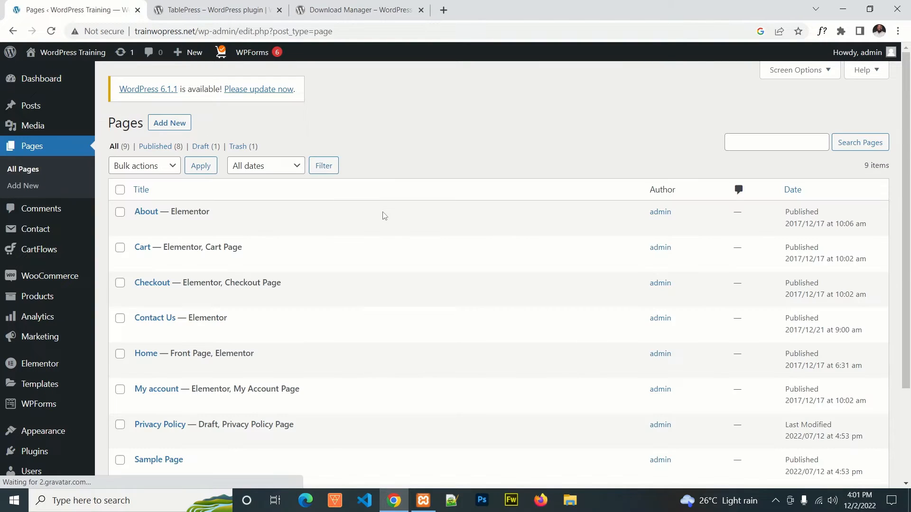
left_click(179, 123)
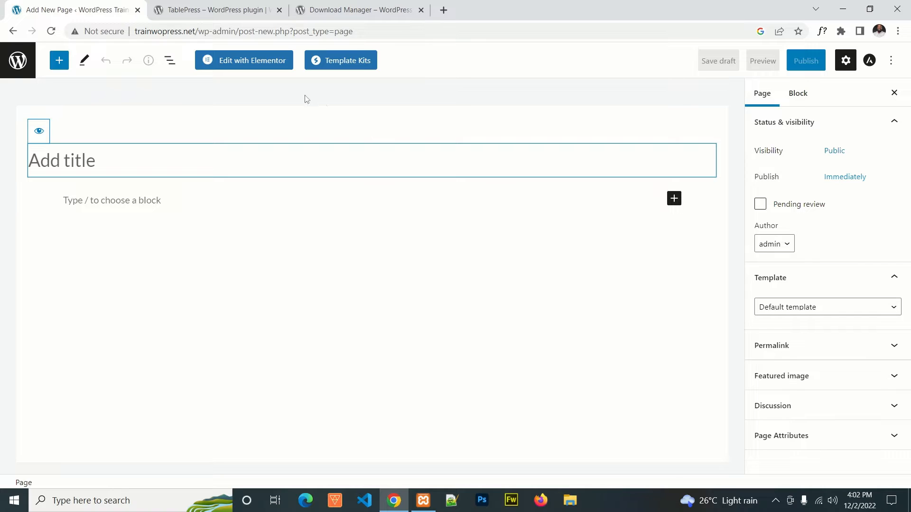
left_click(267, 65)
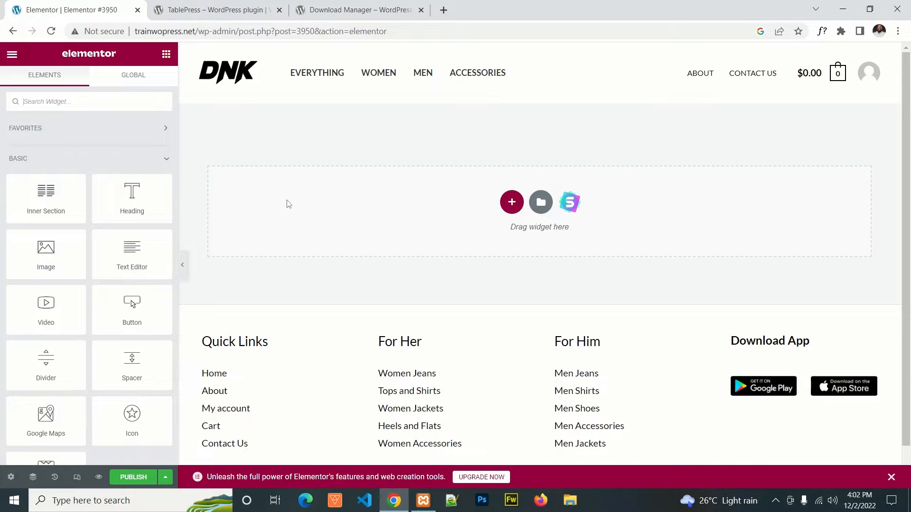
Step: Set the page title to Download and publish the page, checking its preview before returning to the editor
scroll(101, 142, "down", 10)
scroll(143, 204, "down", 5)
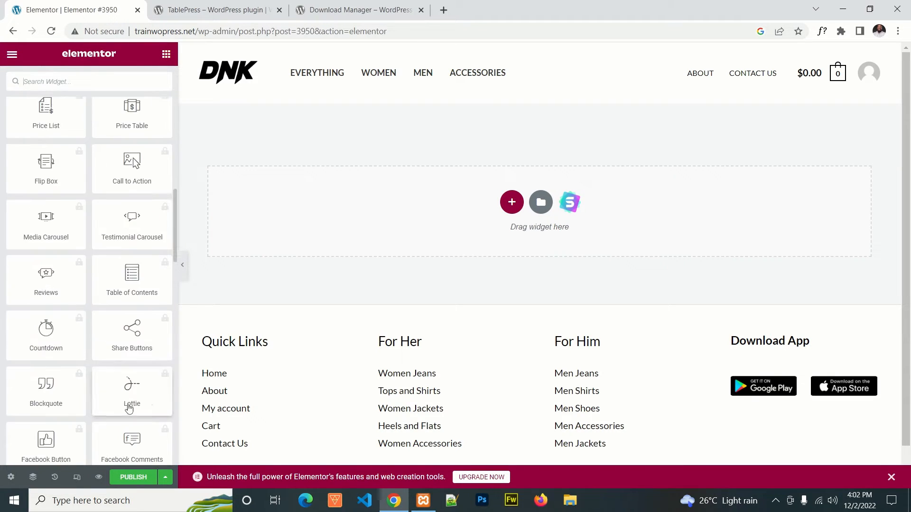
left_click(11, 477)
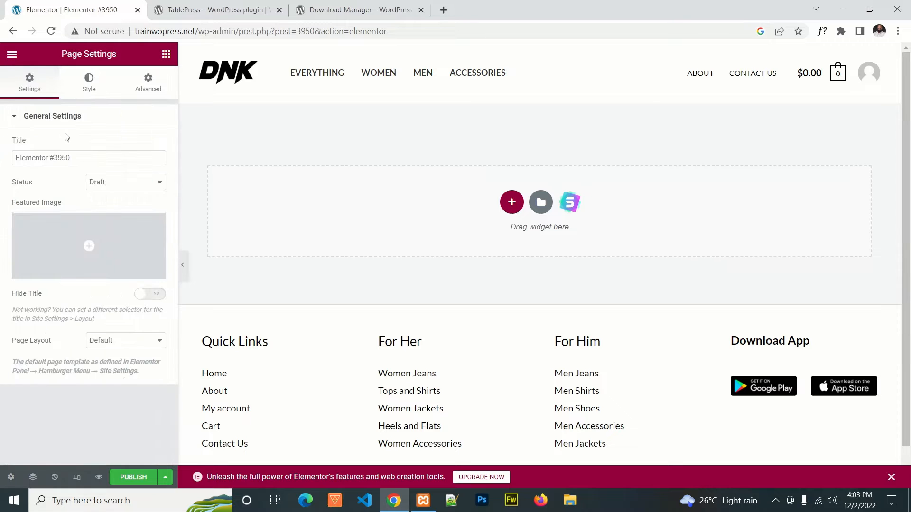
left_click_drag(85, 157, 1, 151)
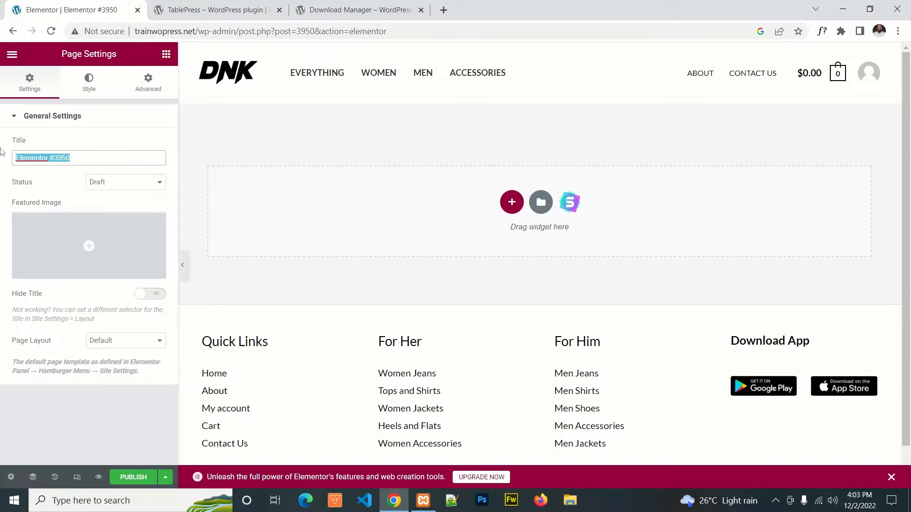
type("Download")
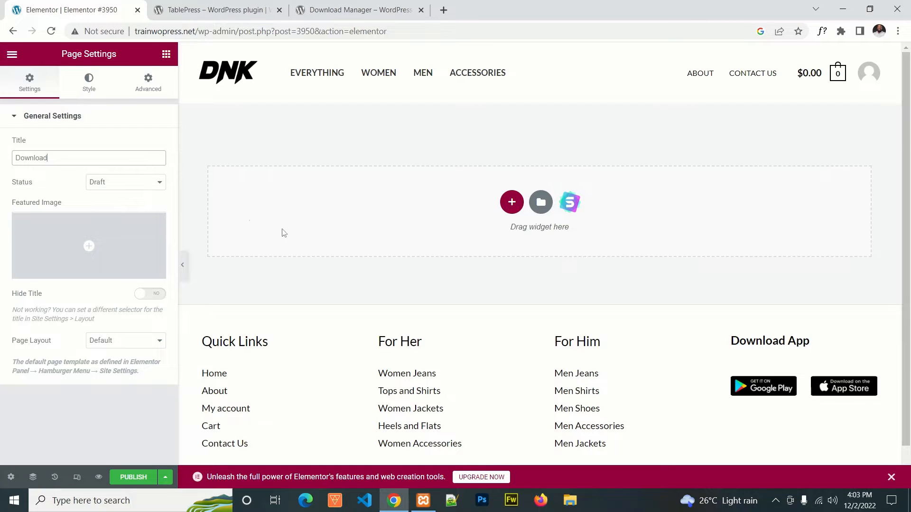
left_click(135, 482)
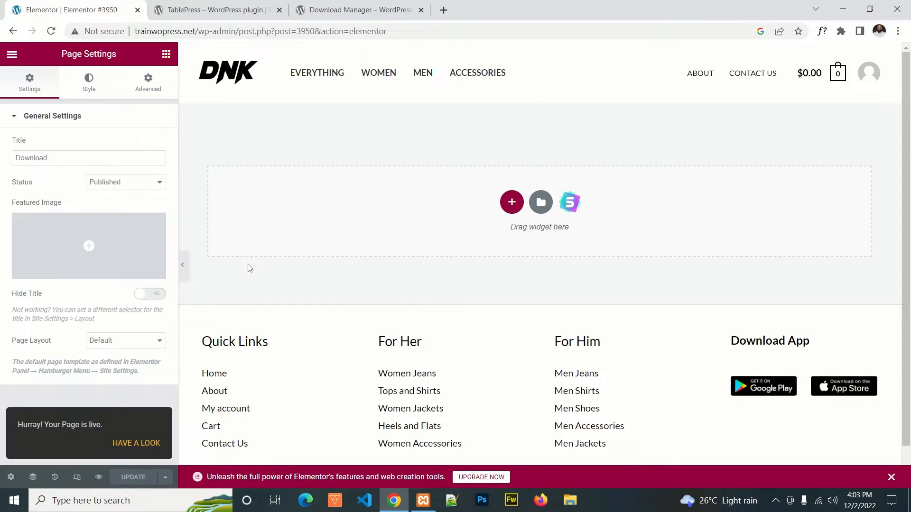
left_click(98, 478)
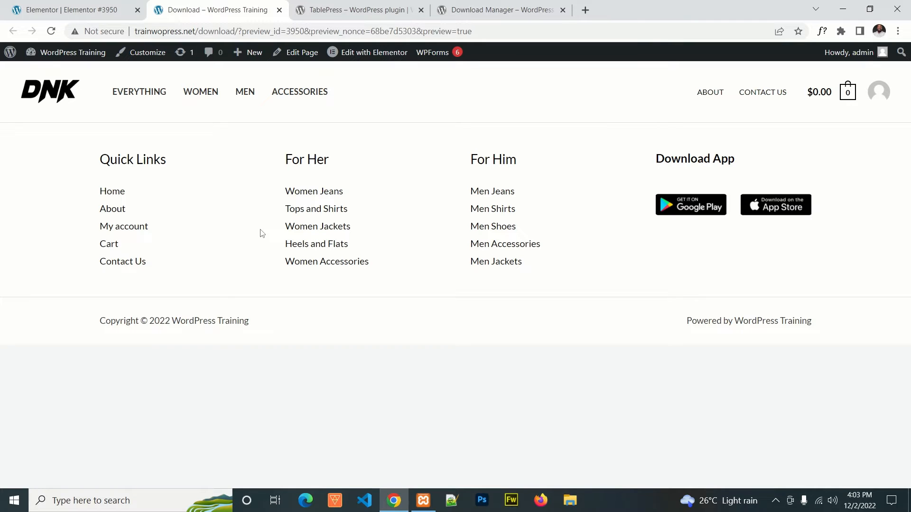
key("ctrl+shift+Tab")
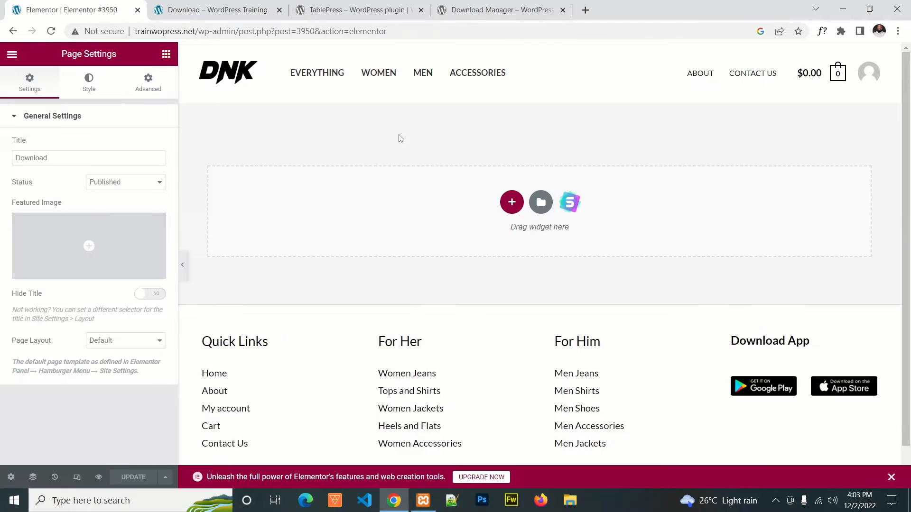
Step: Add a single-column section containing a Heading widget with the text "Download Files"
left_click(510, 203)
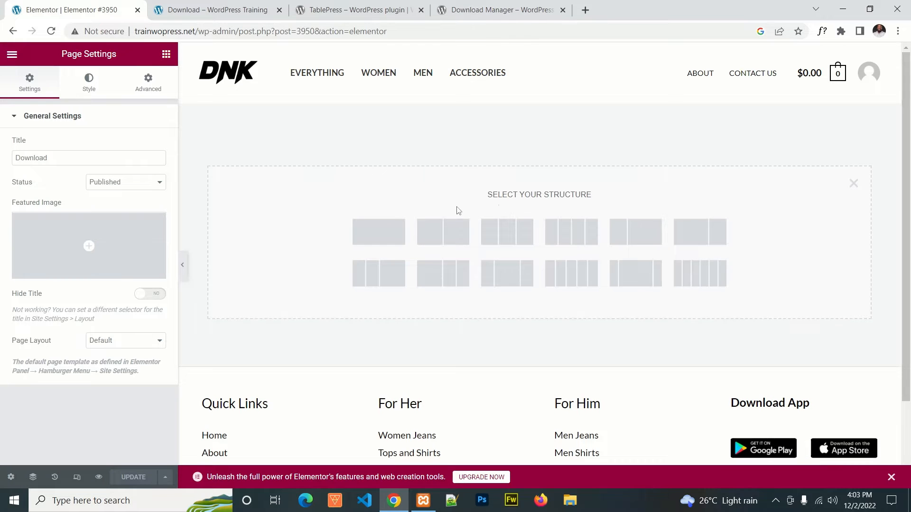
left_click(375, 232)
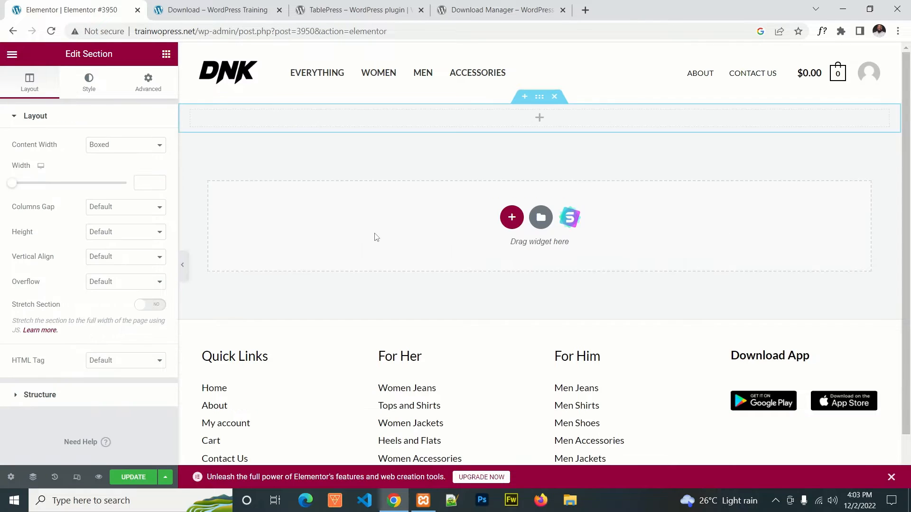
left_click(540, 118)
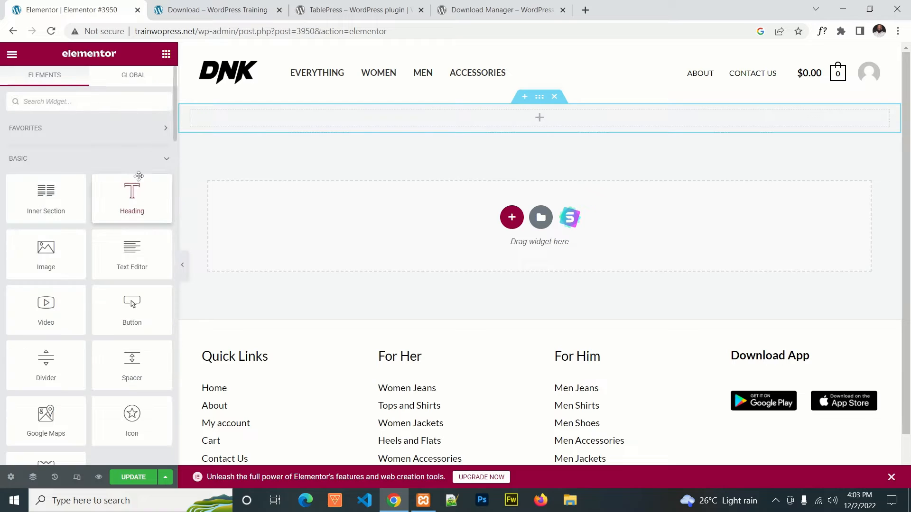
left_click_drag(462, 119, 463, 117)
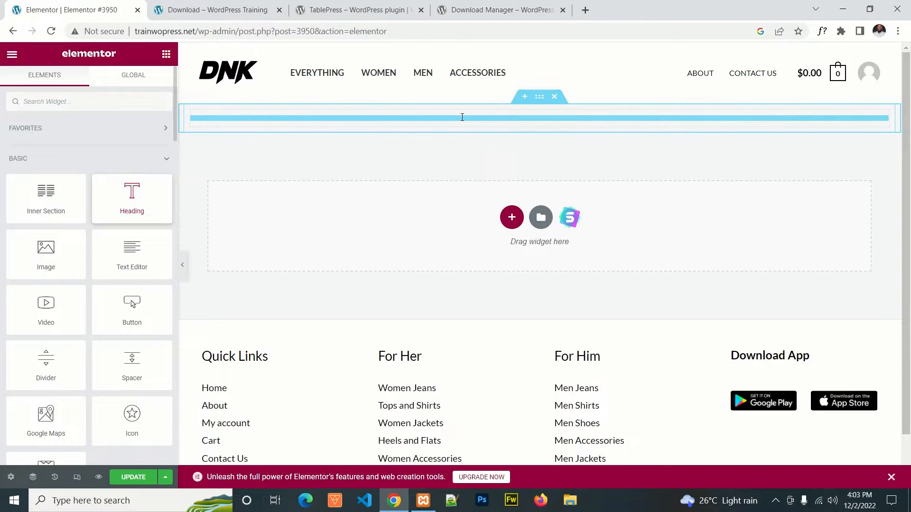
left_click(100, 156)
key("ctrl+a")
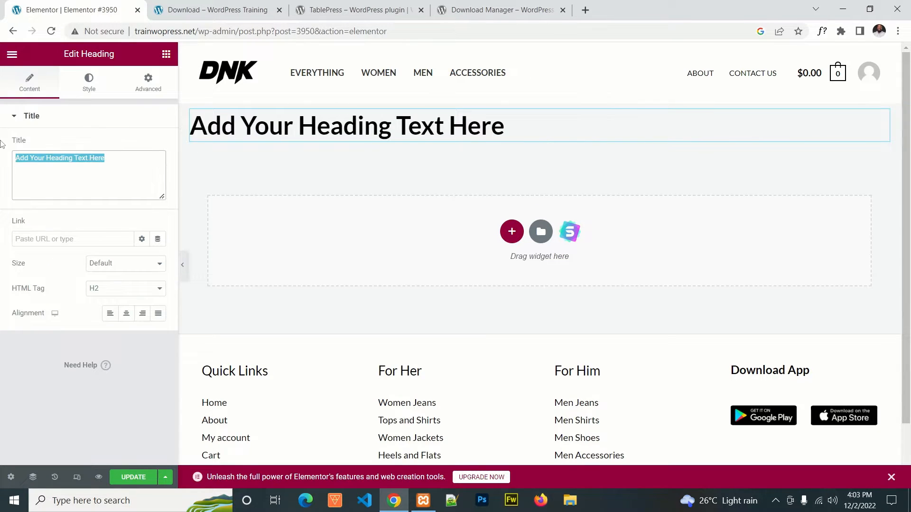
type("Download ")
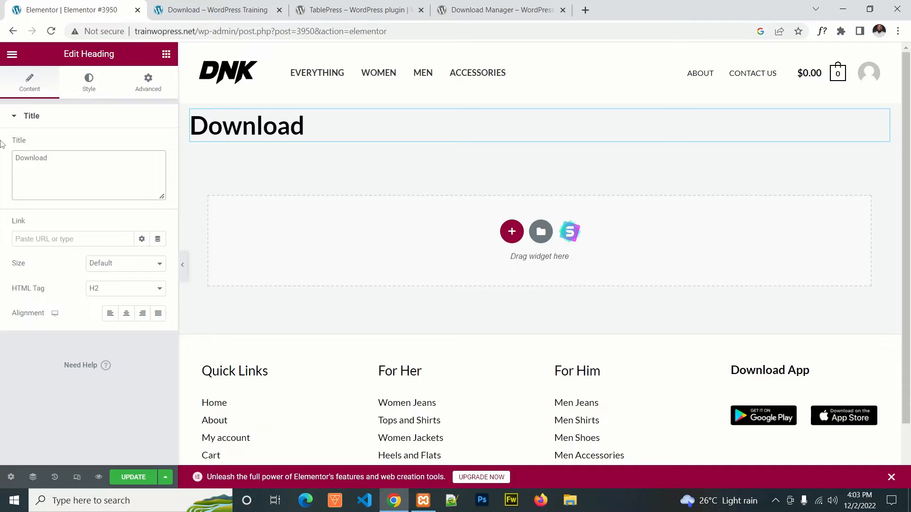
type("Files")
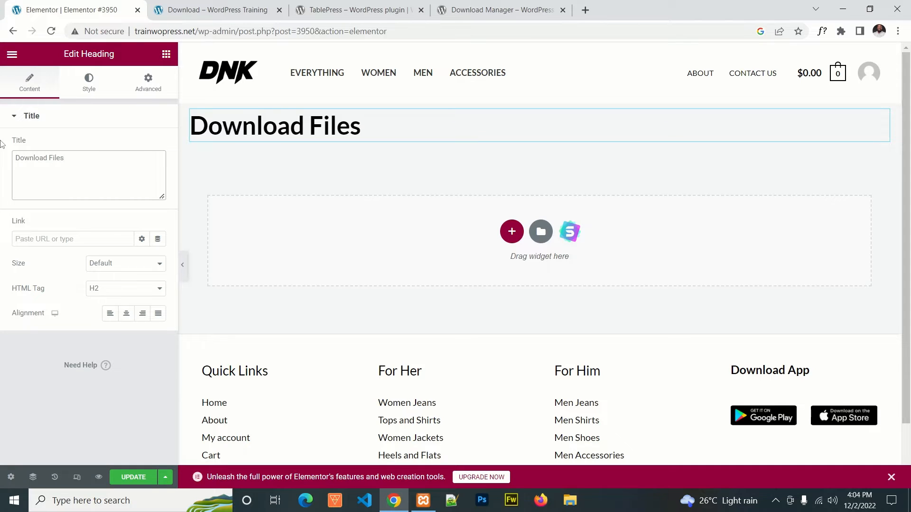
Step: Set the "Download Files" heading's HTML tag to H4 and center its alignment
left_click(106, 288)
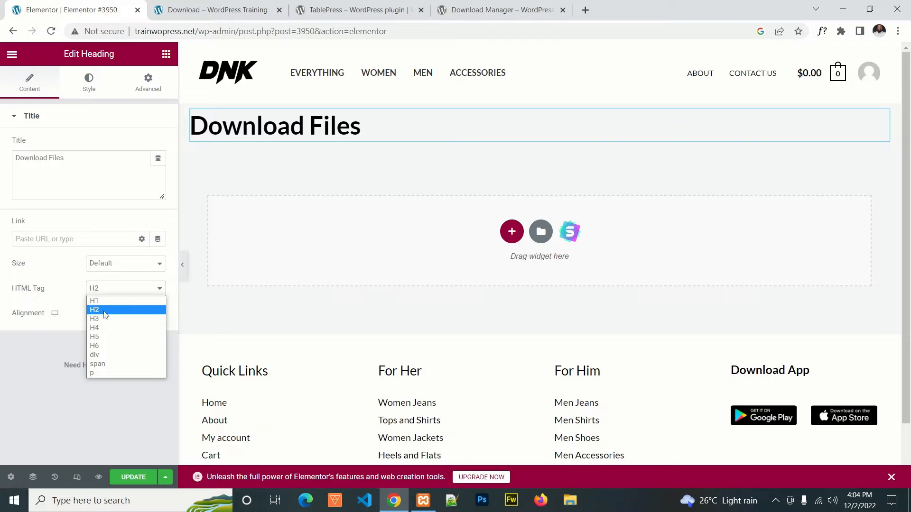
left_click(105, 309)
left_click(107, 291)
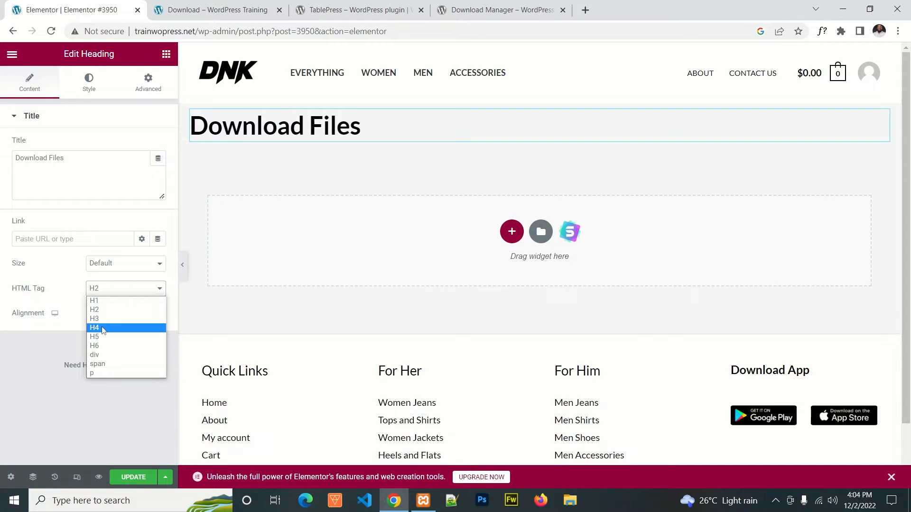
left_click(103, 330)
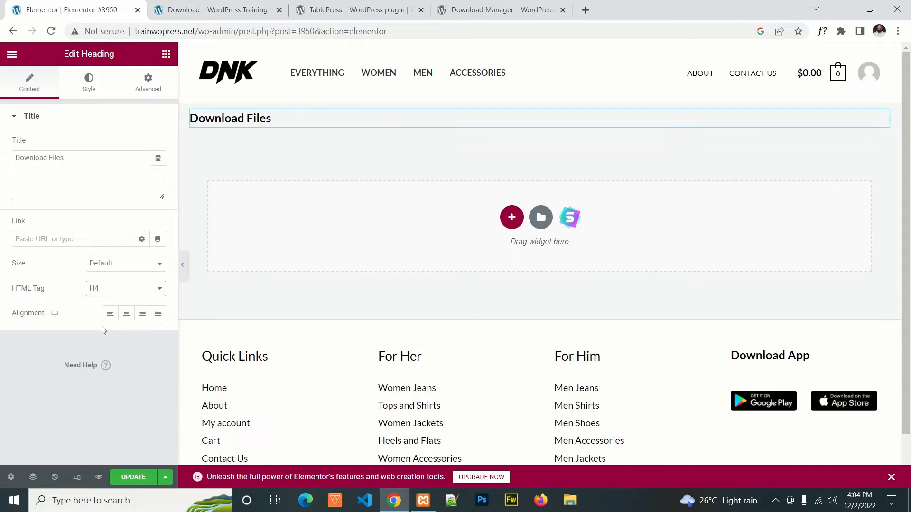
left_click(124, 313)
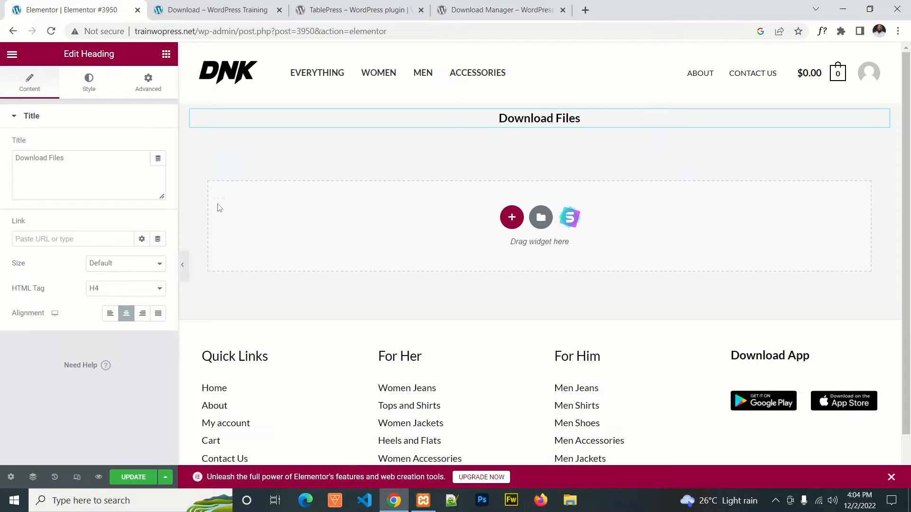
Step: Update the Download page and check the heading in the page preview before returning to the editor
left_click(137, 474)
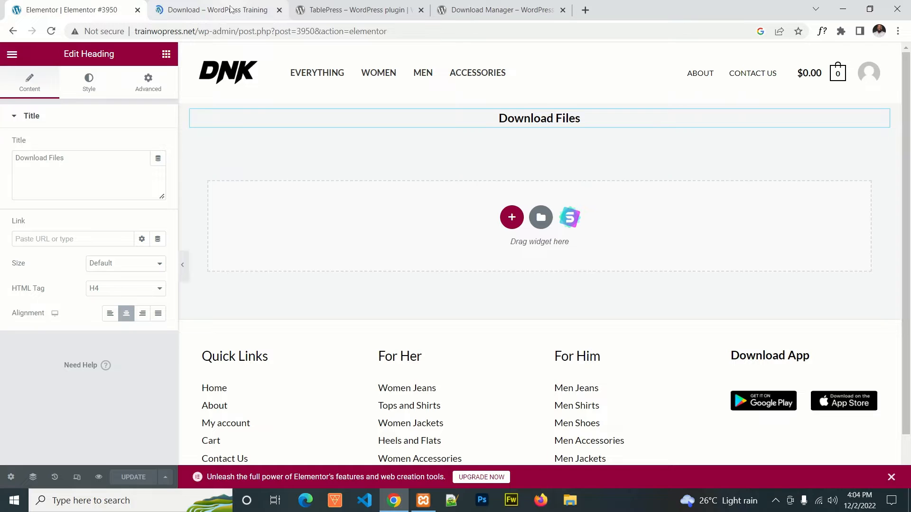
left_click(249, 10)
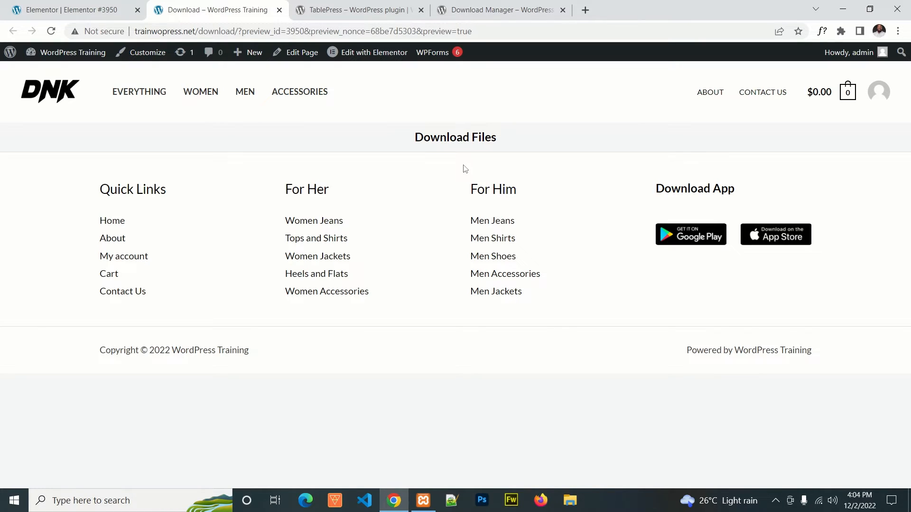
left_click(83, 9)
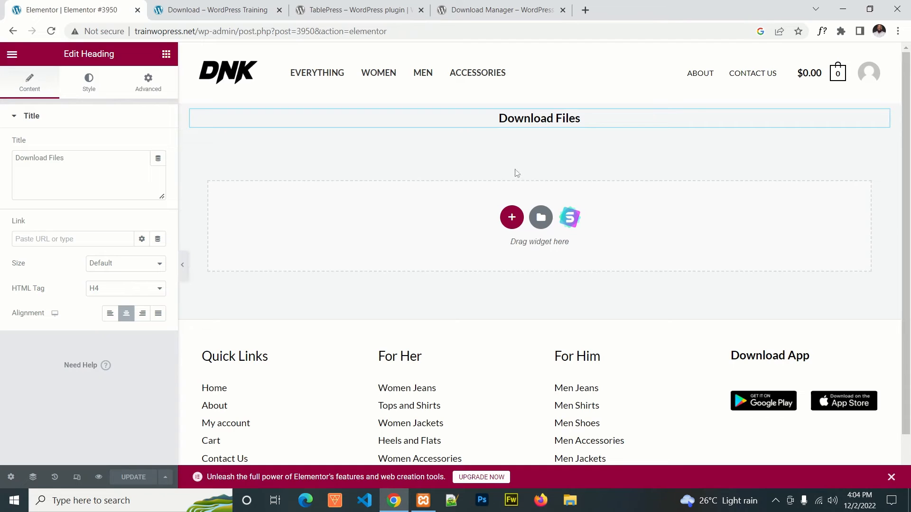
Step: Add an empty single-column section below the "Download Files" heading and update the page
left_click(512, 218)
left_click(380, 247)
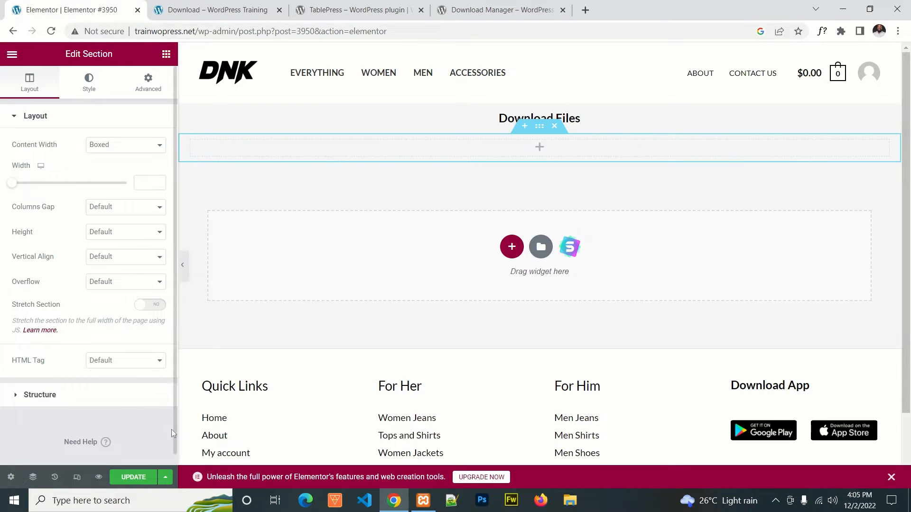
left_click(133, 477)
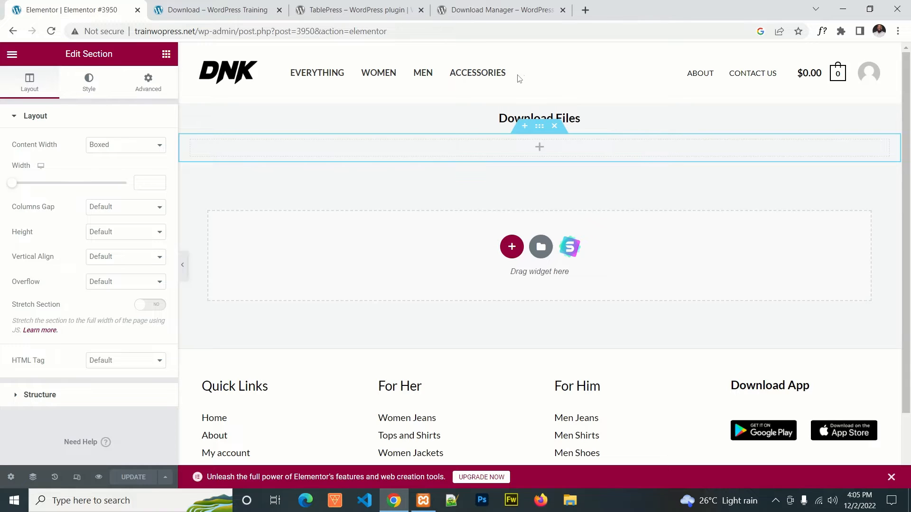
Step: Go from the Download page preview to the WordPress admin dashboard and open the site's menu management page
left_click(227, 8)
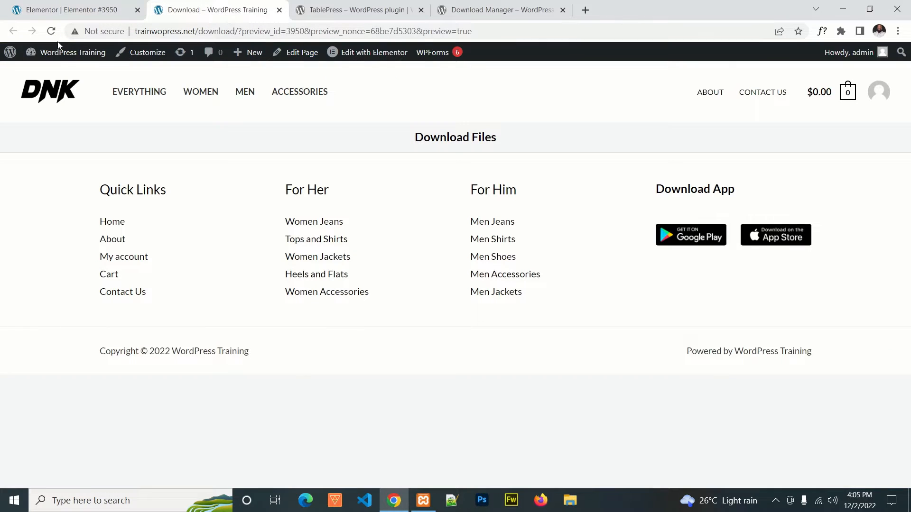
mouse_move(61, 53)
left_click(52, 73)
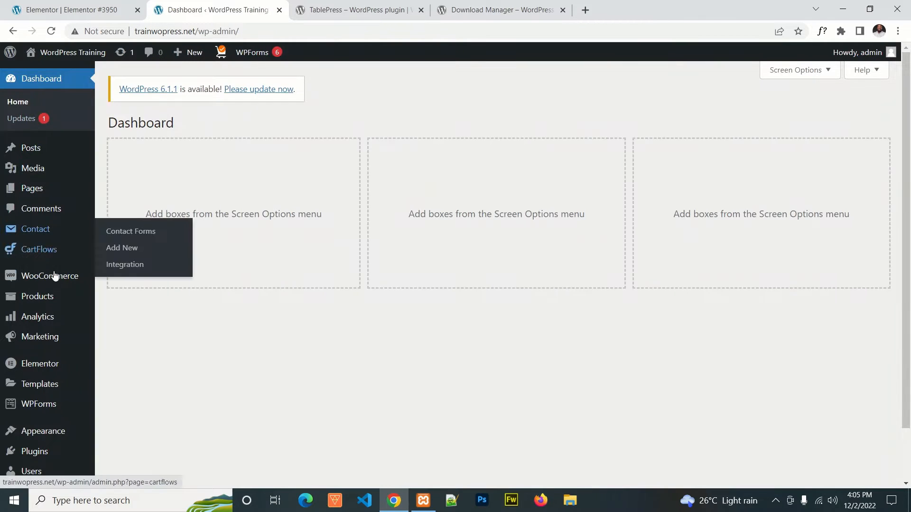
scroll(53, 379, "down", 2)
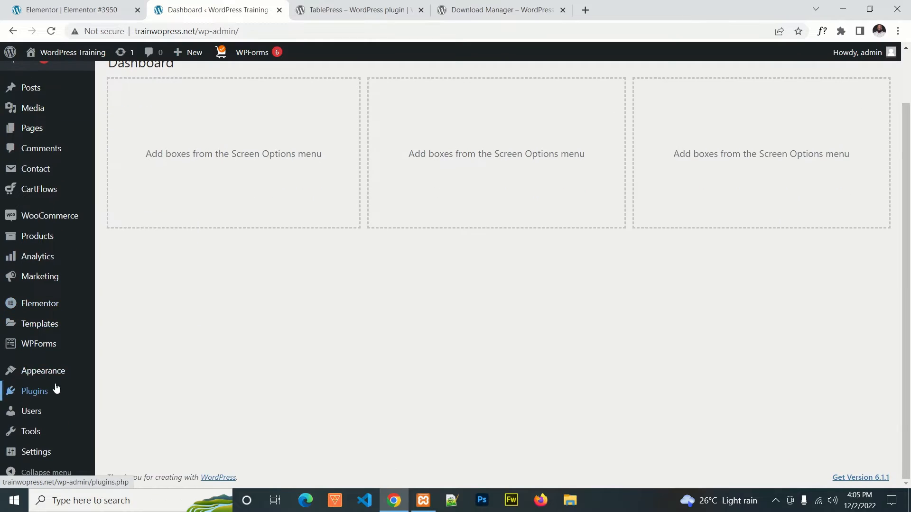
mouse_move(58, 372)
left_click(118, 350)
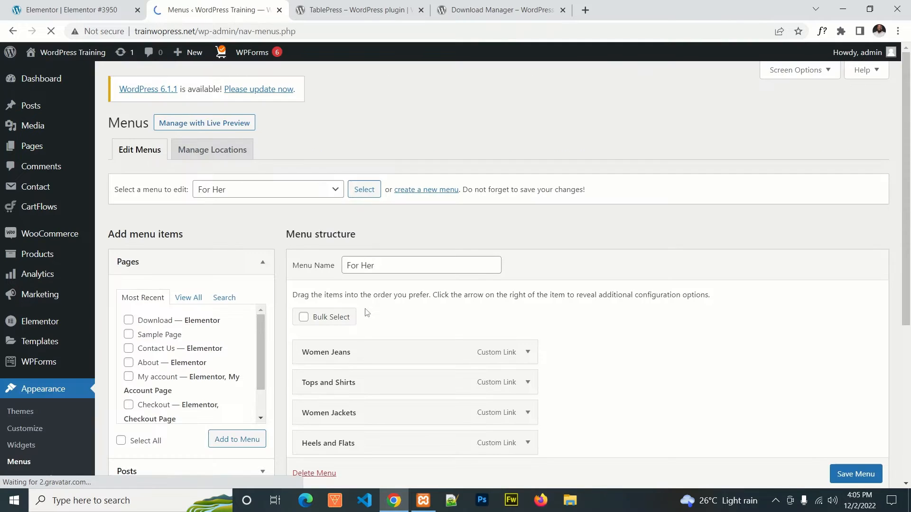
Step: Load Main Menu (Primary Menu) as the menu to edit
scroll(591, 237, "down", 2)
scroll(590, 218, "down", 2)
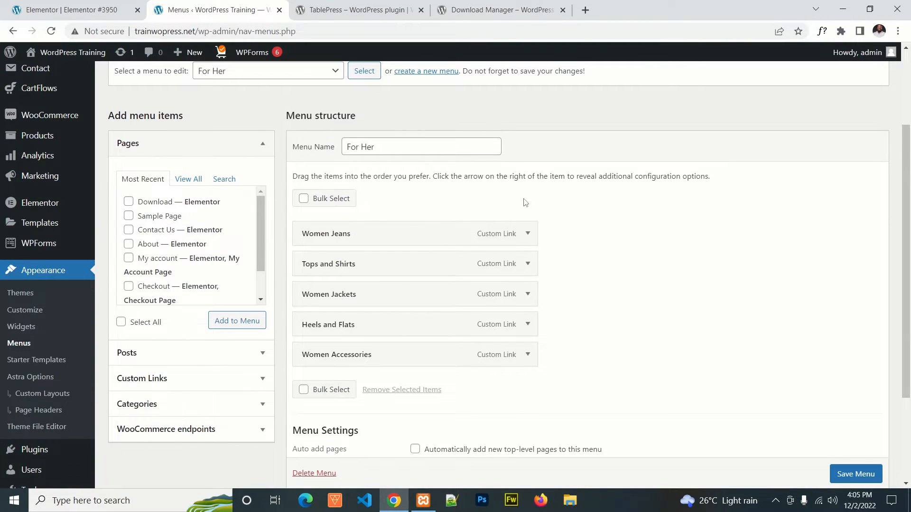
scroll(475, 204, "up", 3)
left_click(338, 192)
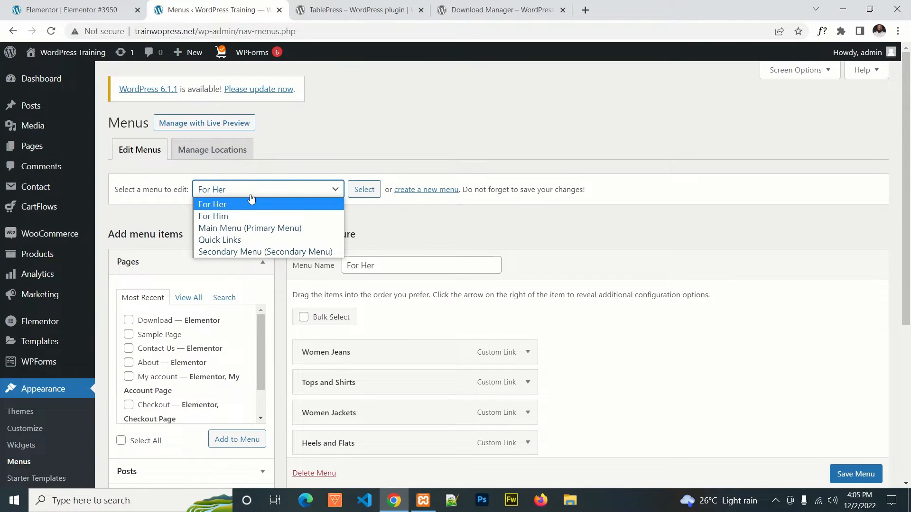
left_click(253, 226)
left_click(364, 189)
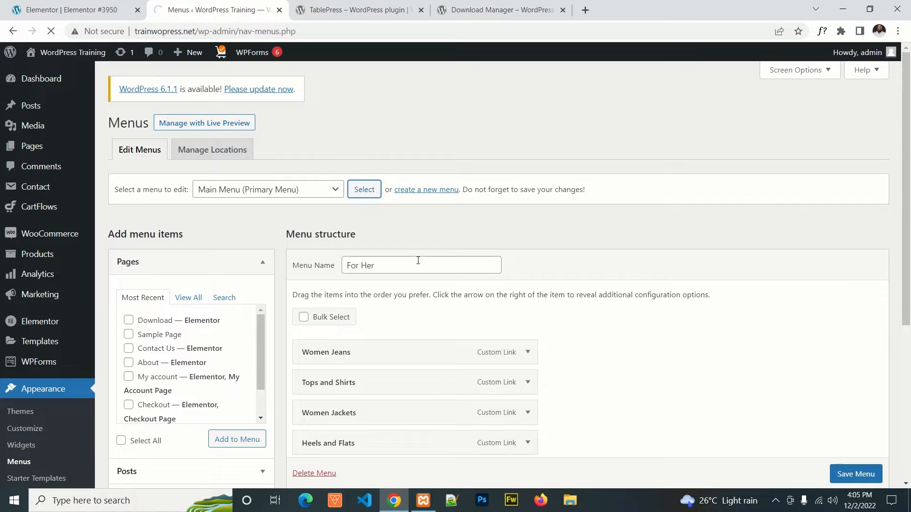
Step: Add the Download page as an item to the Main Menu and save the menu
scroll(553, 225, "down", 1)
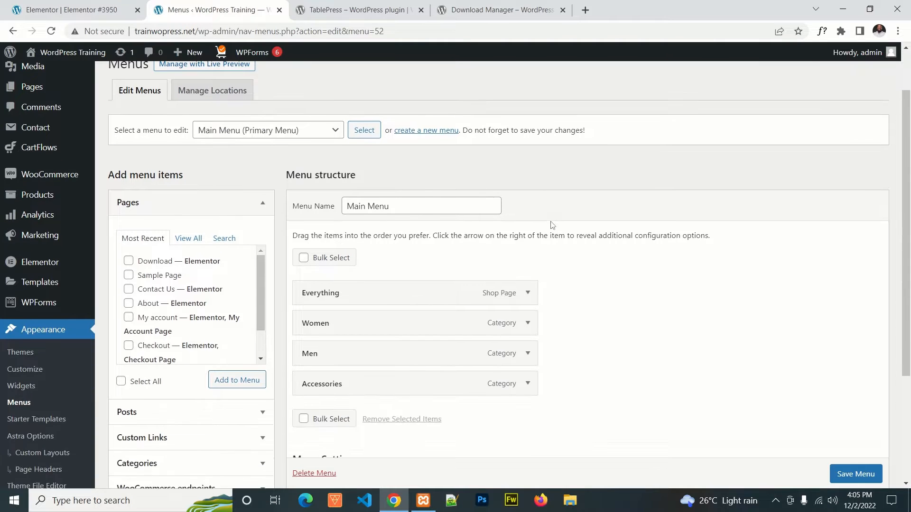
scroll(545, 224, "down", 2)
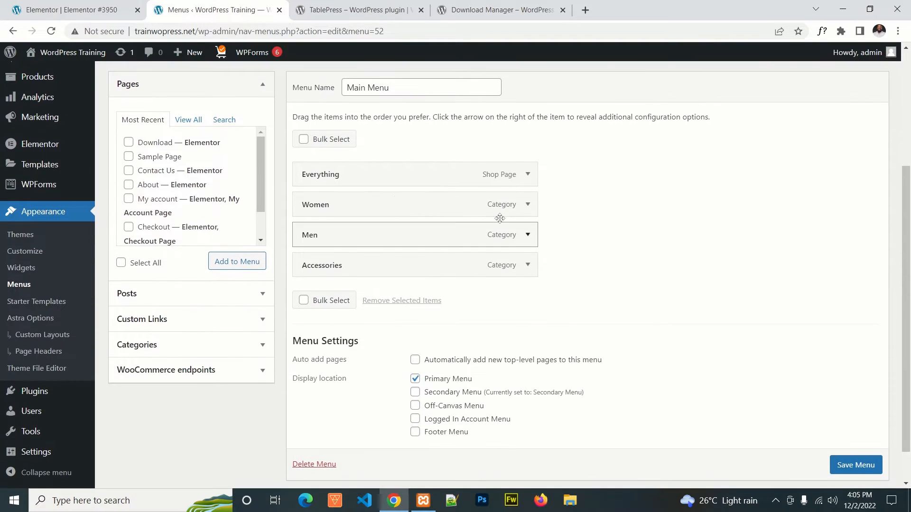
left_click(128, 143)
left_click(237, 262)
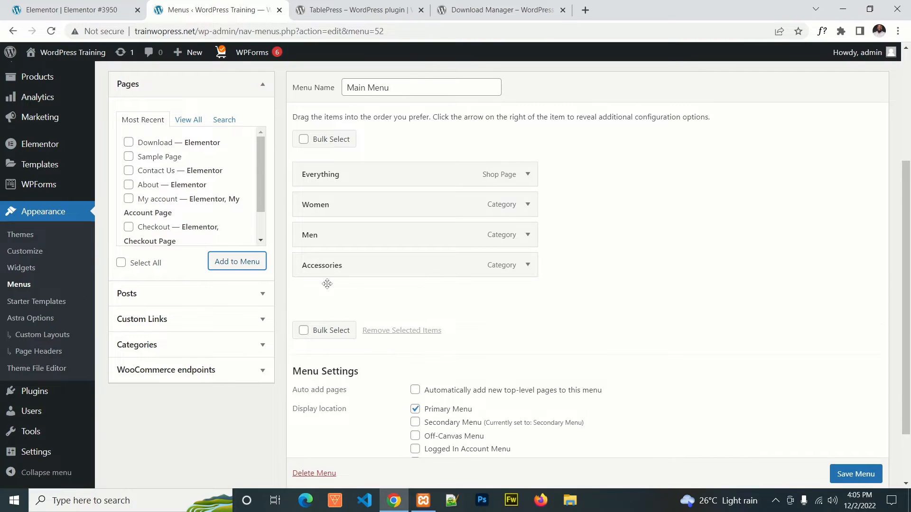
left_click(845, 471)
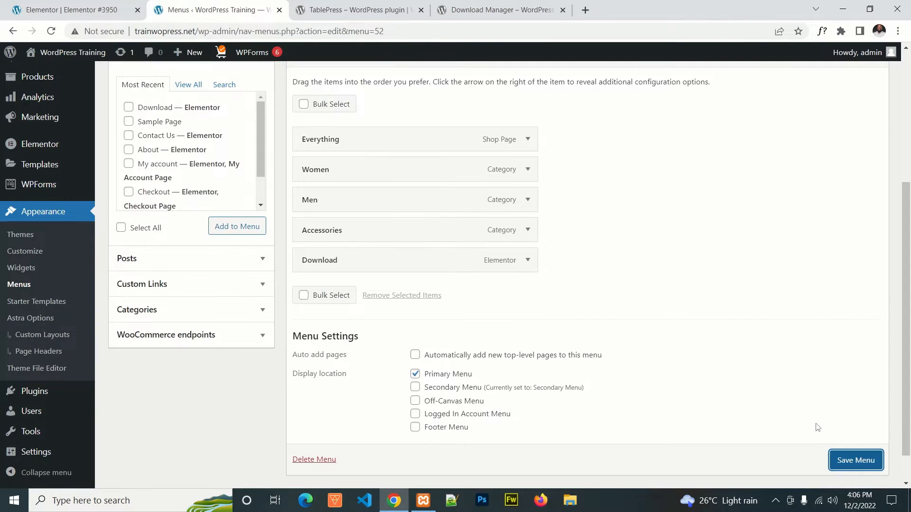
left_click(838, 457)
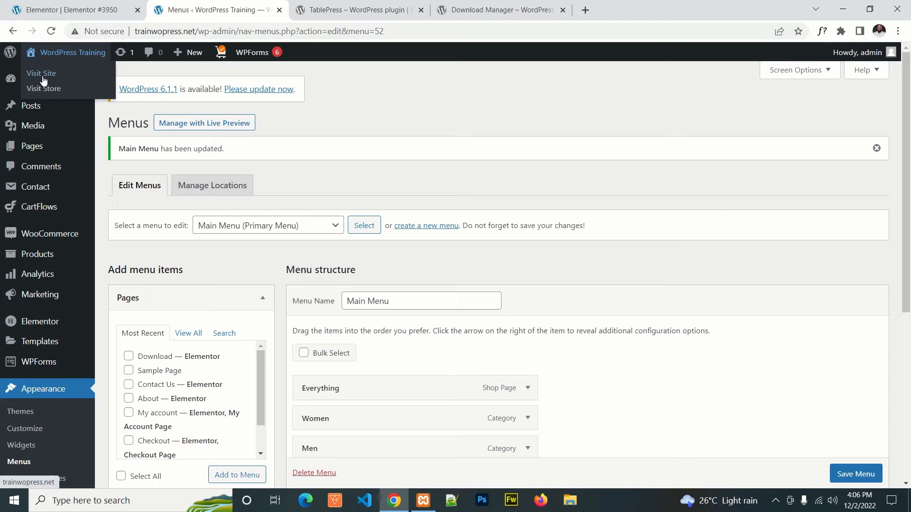
Step: Visit the live site in a new browser tab and follow the Download link in its main navigation
right_click(43, 73)
left_click(80, 80)
left_click(338, 10)
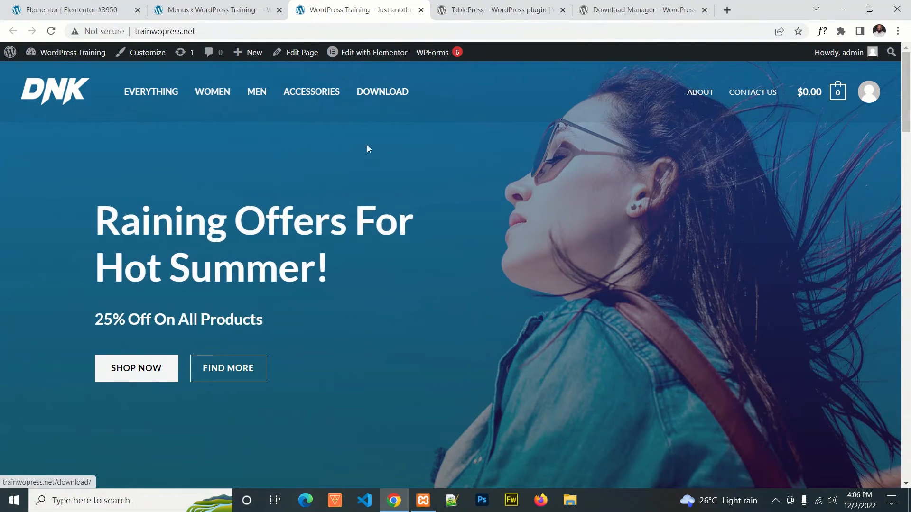
left_click(387, 93)
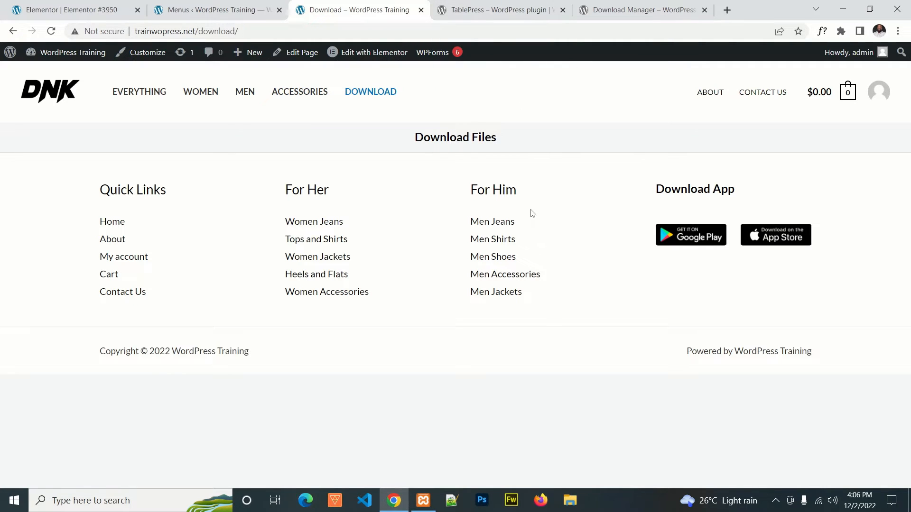
Step: Review the TablePress page in the WordPress.org plugin directory and copy the plugin's name from its heading
left_click(521, 12)
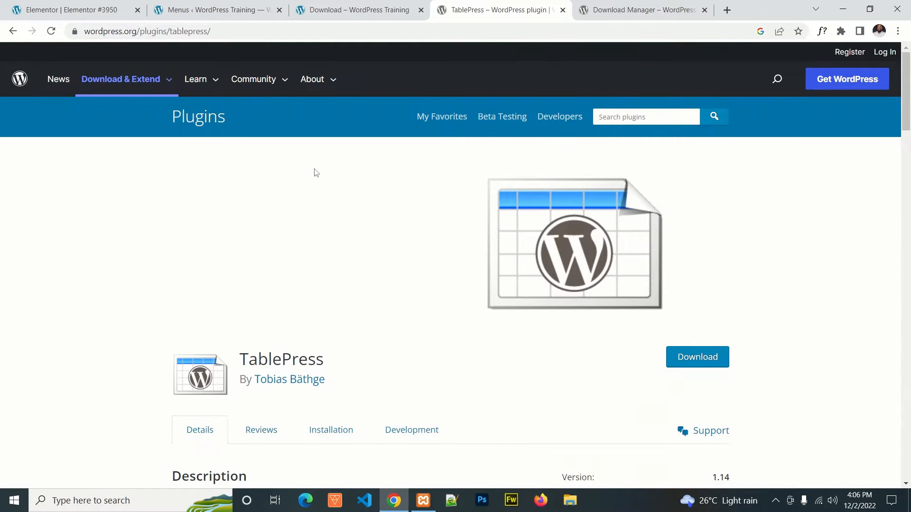
scroll(323, 190, "down", 5)
scroll(417, 249, "up", 3)
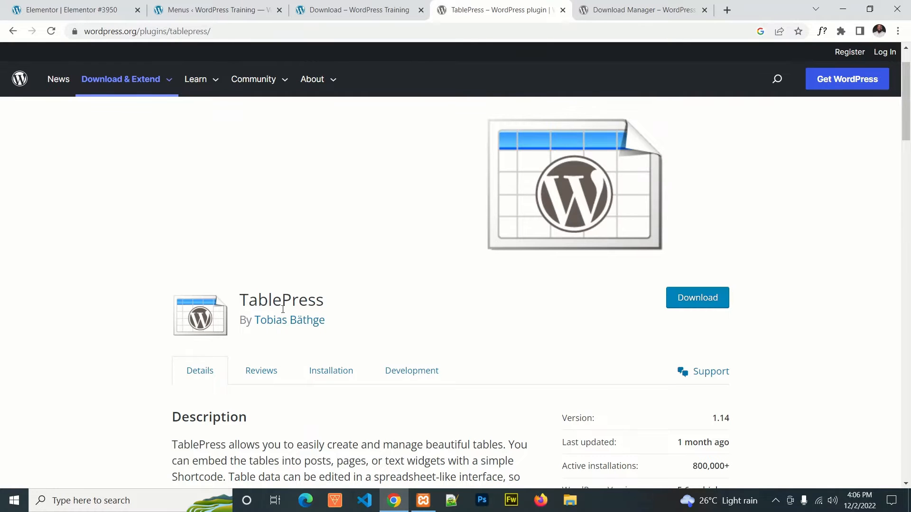
scroll(425, 264, "down", 4)
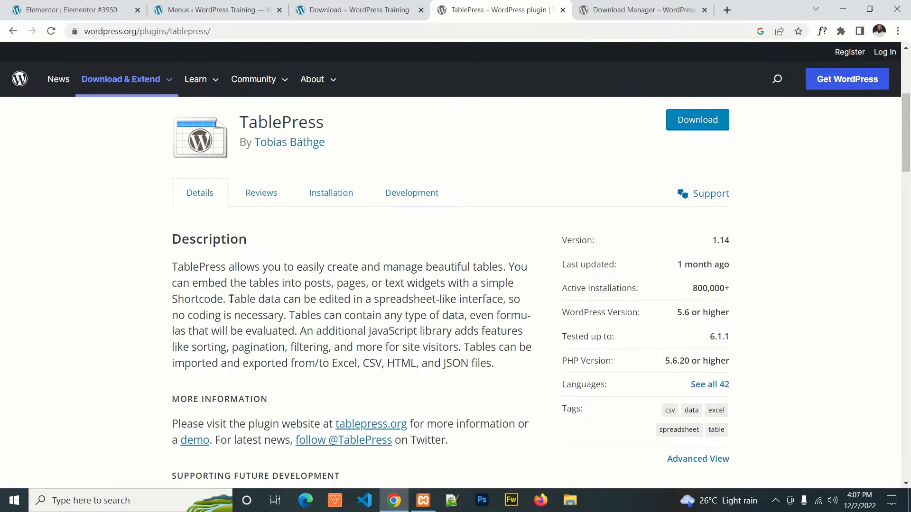
scroll(399, 316, "up", 3)
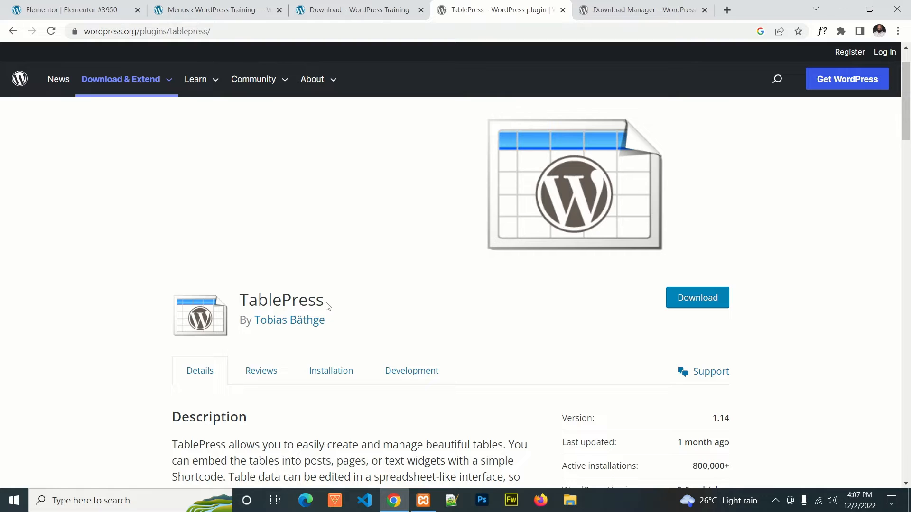
left_click_drag(327, 300, 244, 298)
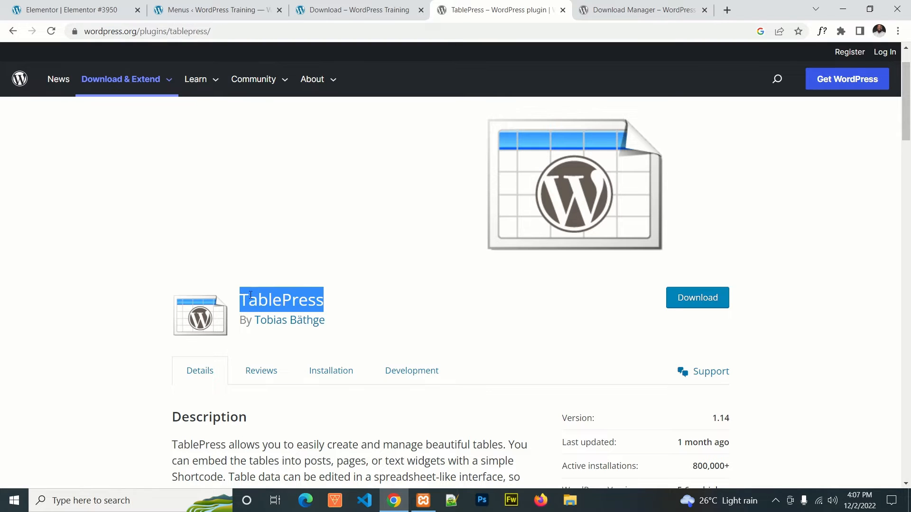
right_click(285, 298)
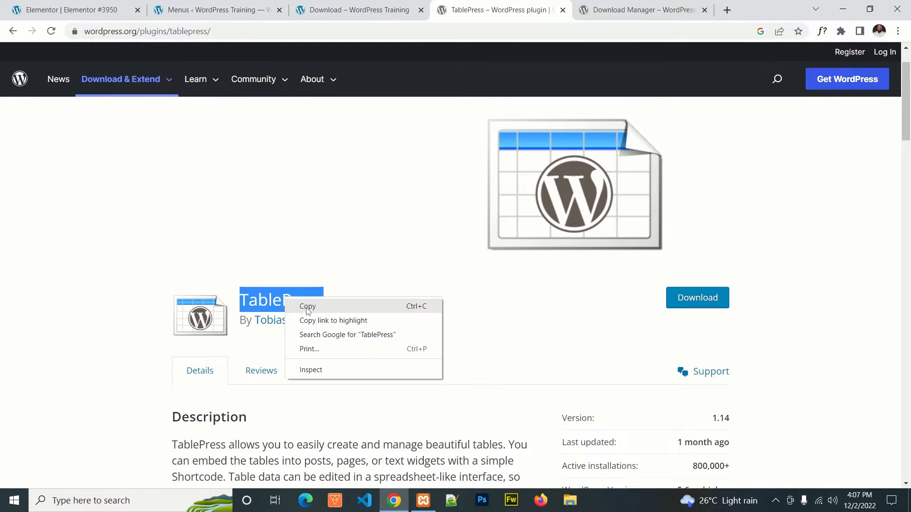
left_click(308, 308)
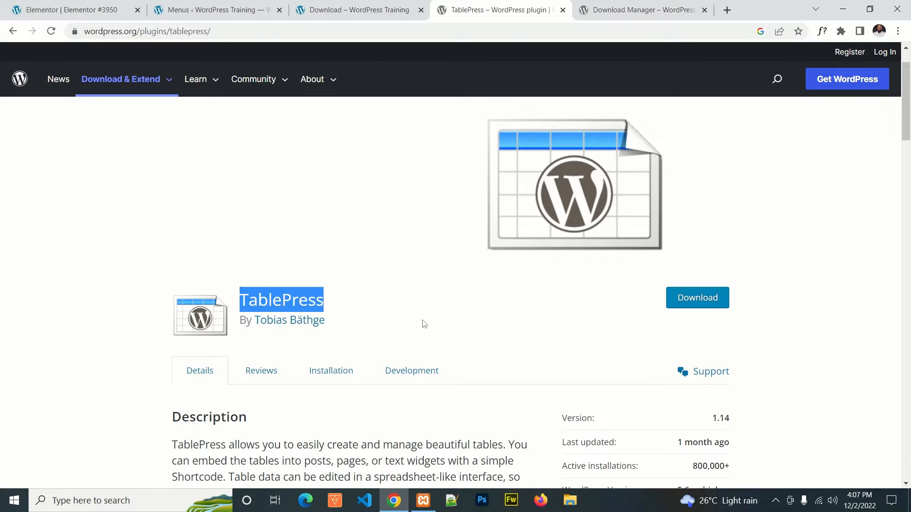
scroll(422, 322, "down", 20)
scroll(378, 374, "down", 15)
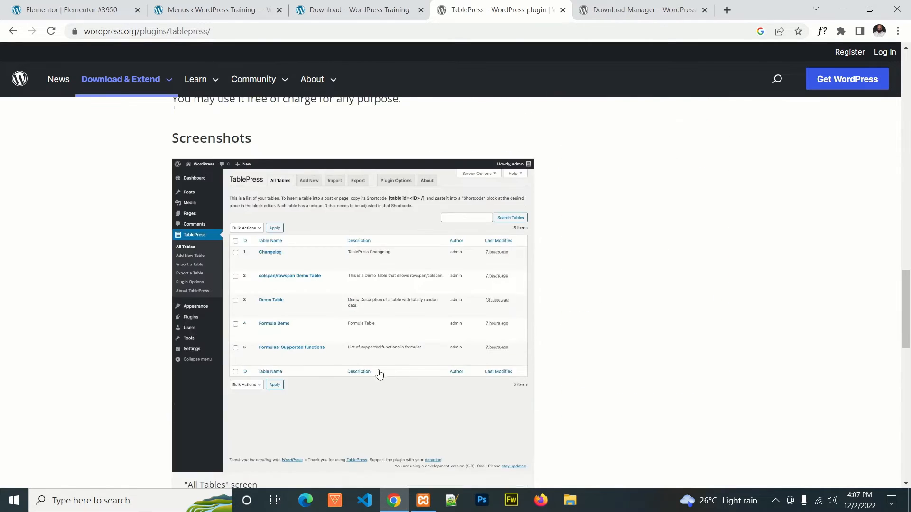
scroll(565, 332, "up", 10)
scroll(567, 317, "up", 10)
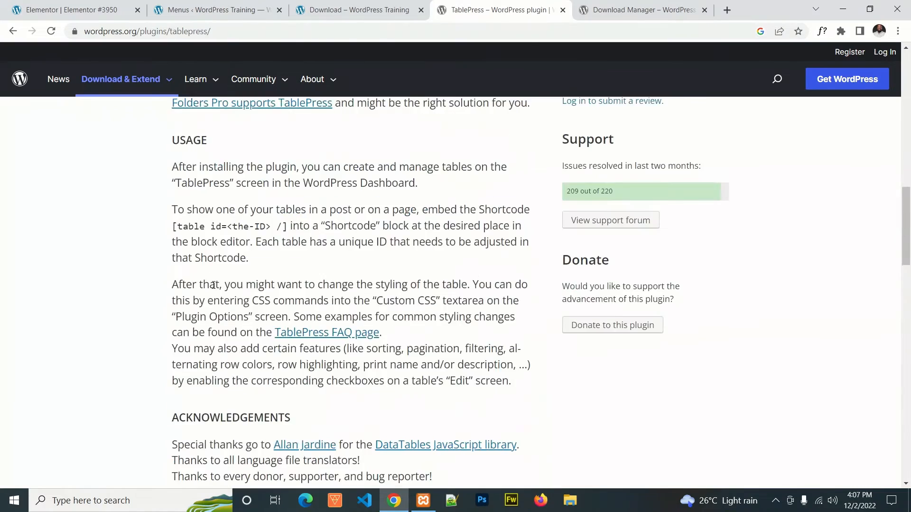
Step: Return to the WordPress admin's plugin list and start adding a new plugin
left_click(213, 9)
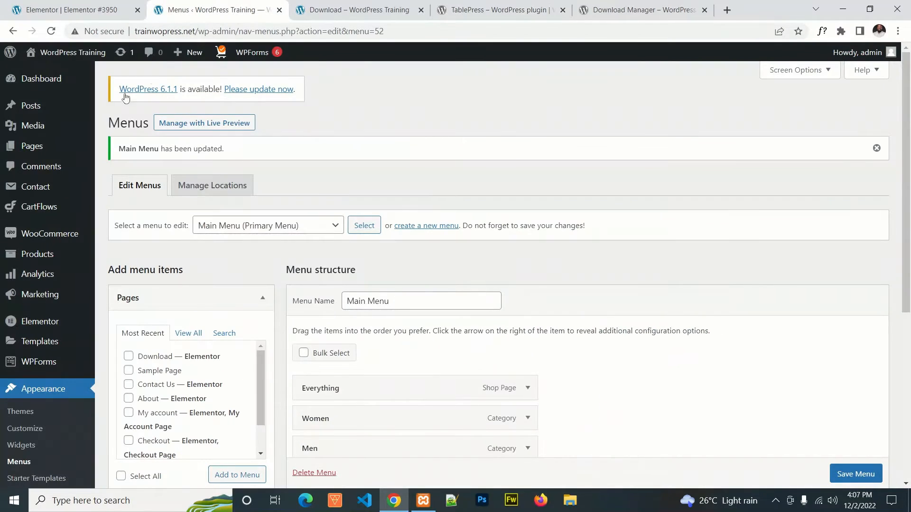
mouse_move(48, 260)
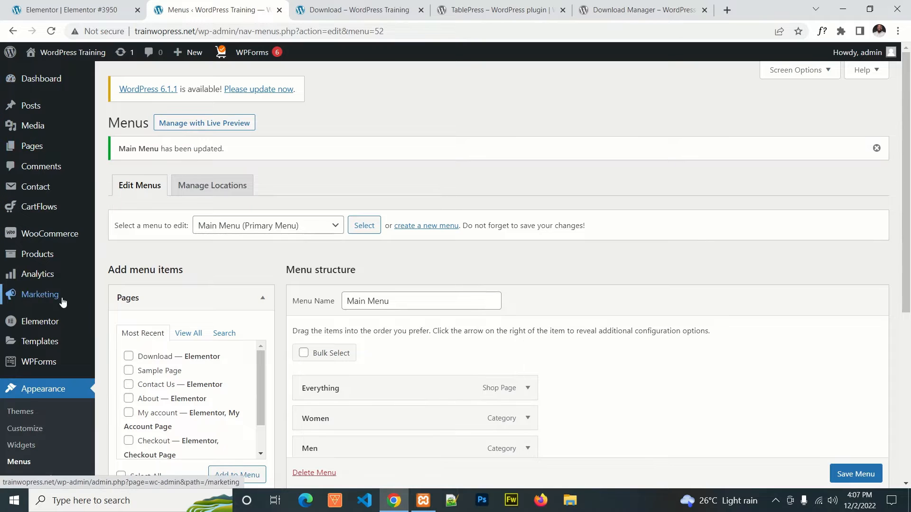
scroll(43, 294, "down", 2)
scroll(61, 315, "down", 5)
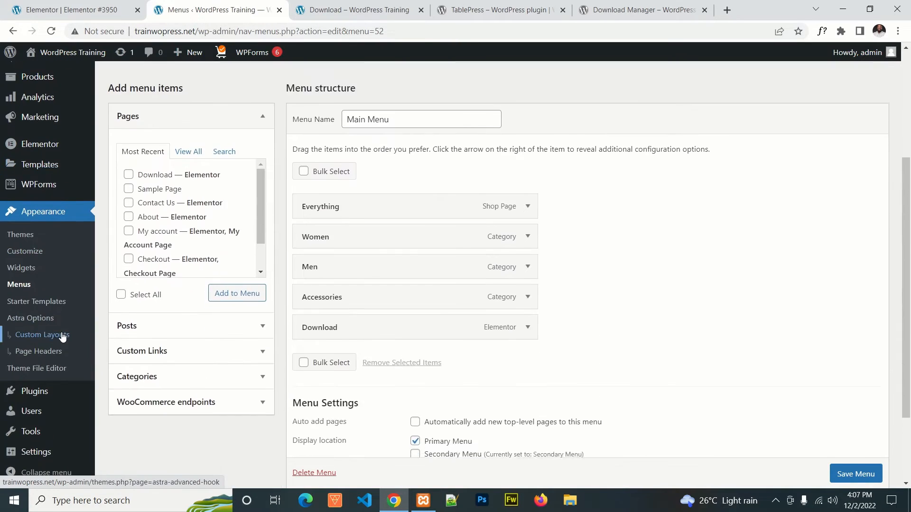
left_click(31, 390)
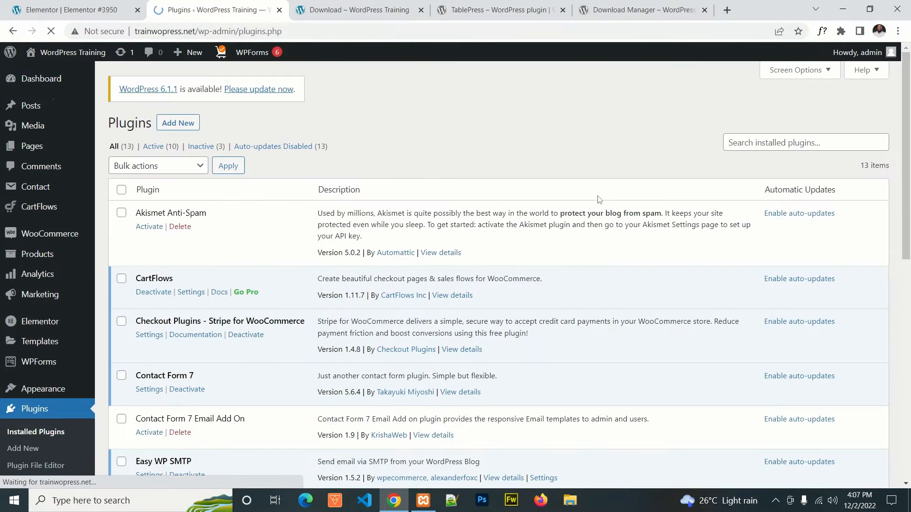
left_click(177, 123)
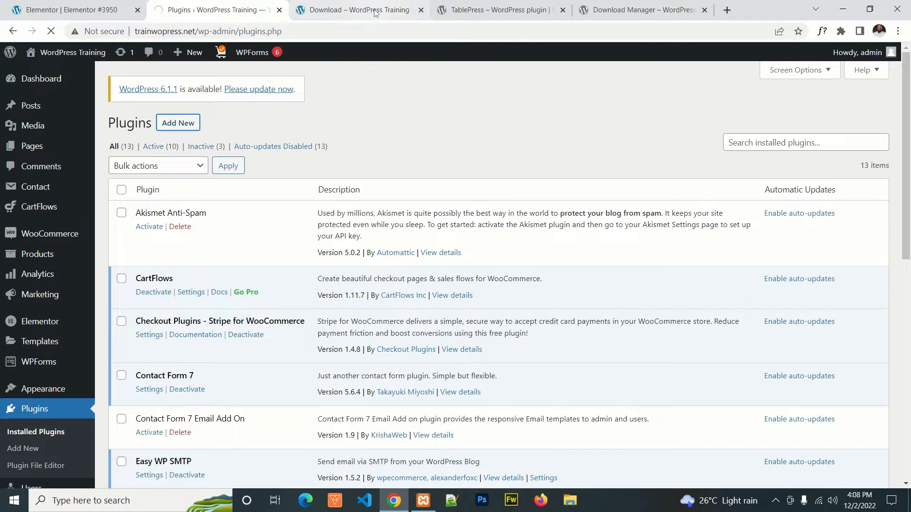
Step: Revisit the TablePress directory page to point out the plugin's download option
left_click(359, 10)
left_click(498, 10)
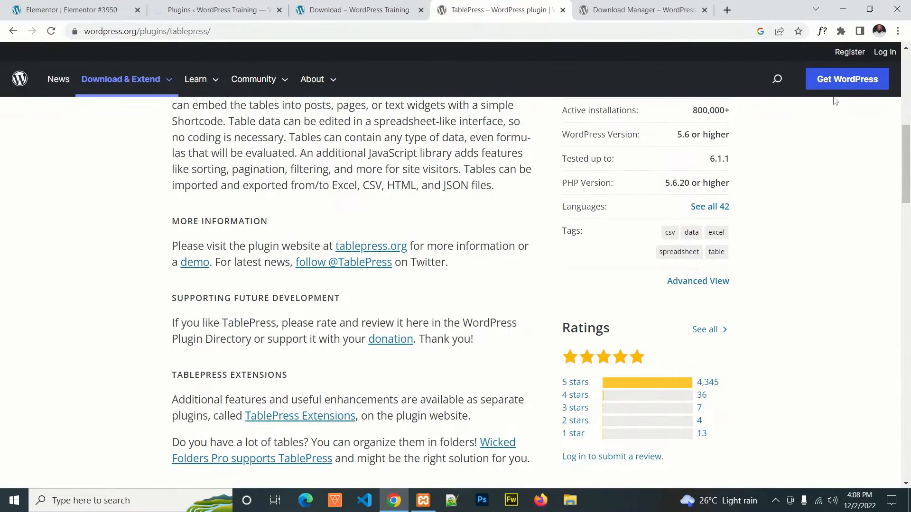
scroll(831, 175, "up", 5)
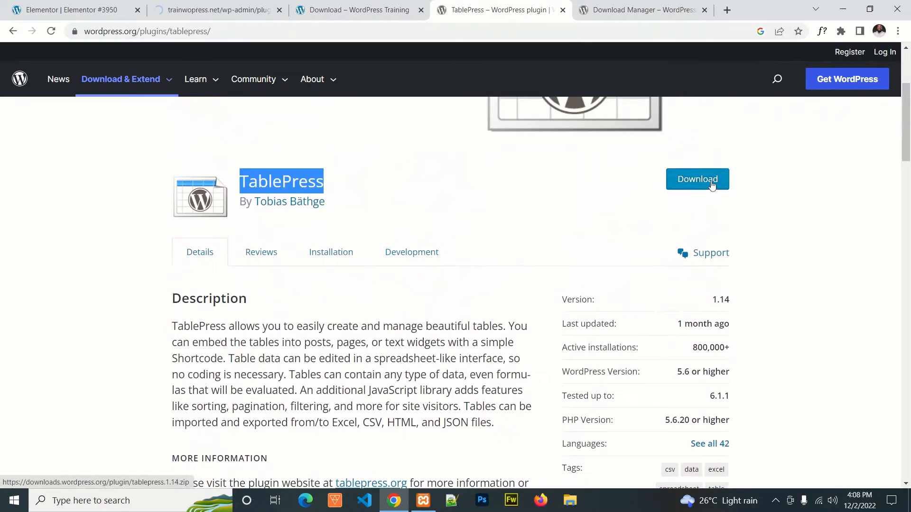
Step: Search the Add Plugins page for "TablePress", then install and activate the TablePress plugin
left_click(246, 10)
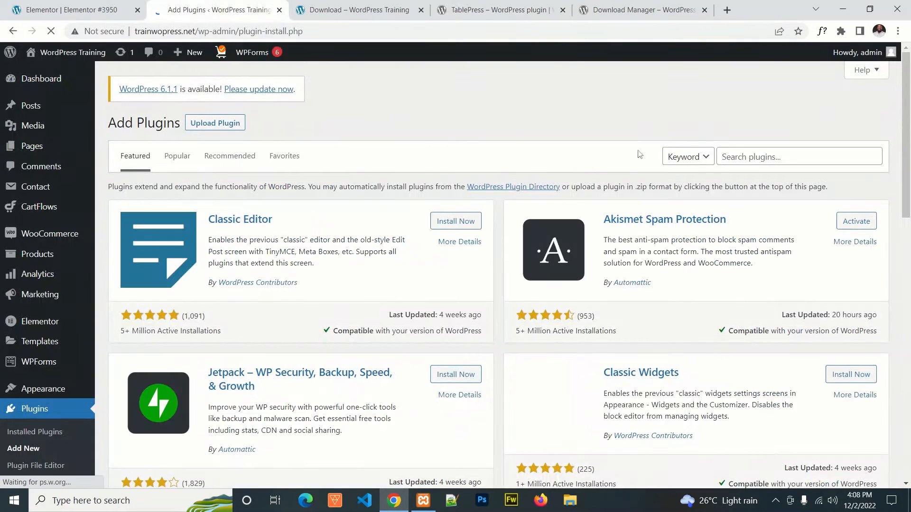
left_click(743, 150)
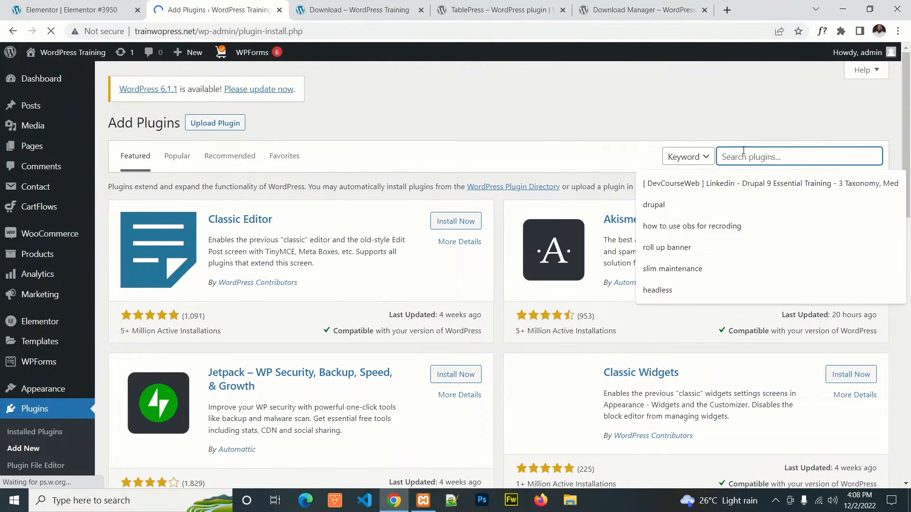
type("TablePress")
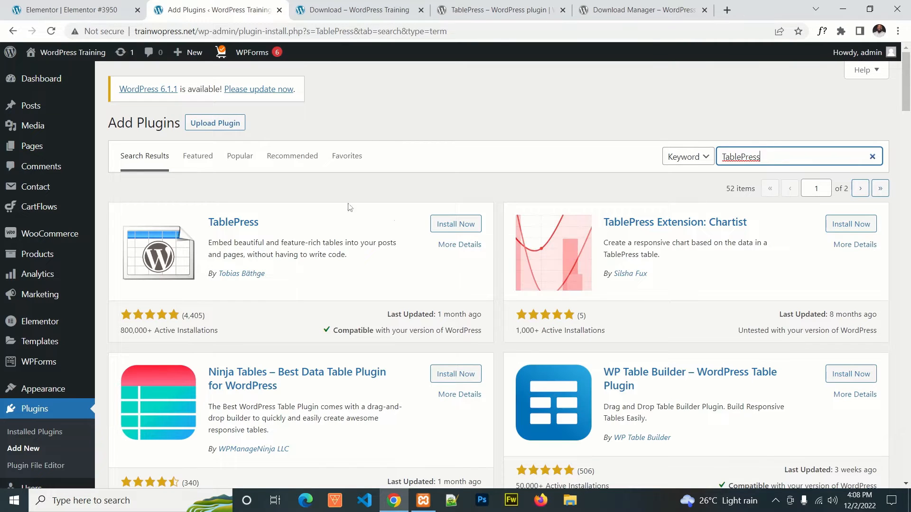
left_click(437, 225)
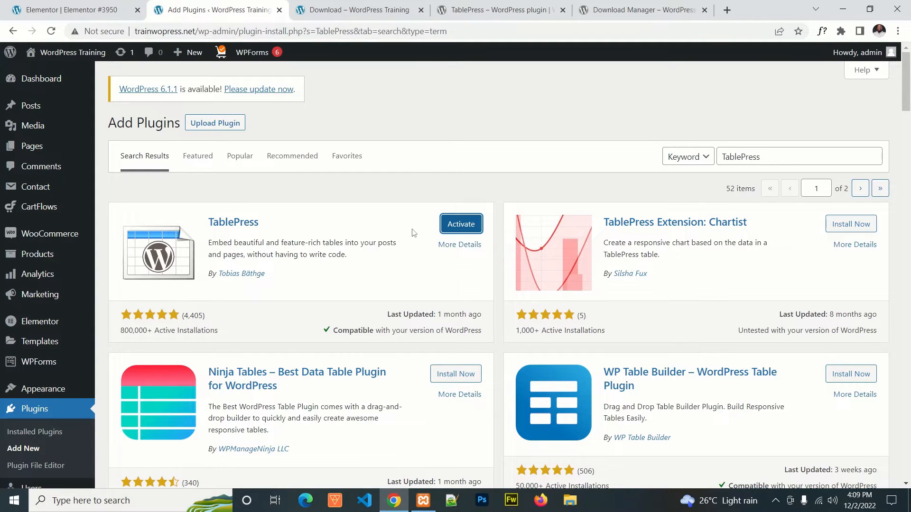
left_click(457, 228)
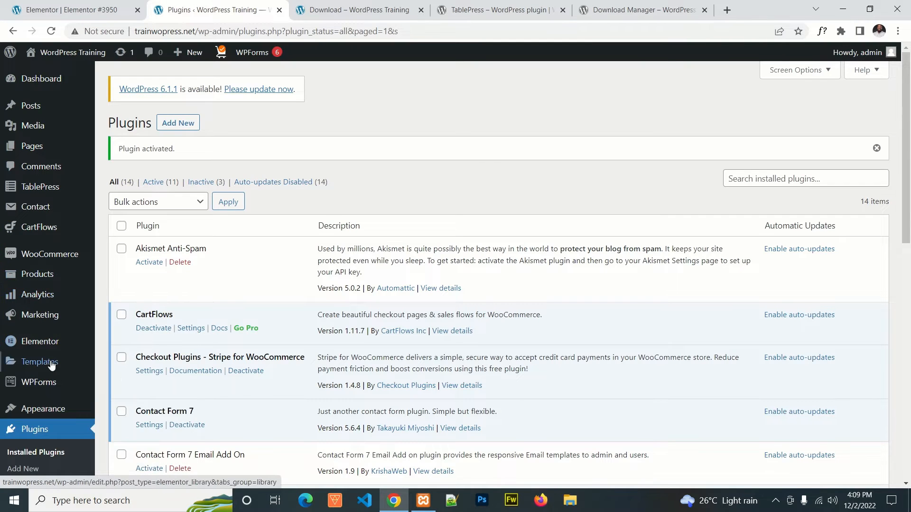
Step: Start a new table in TablePress and name it "Download"
left_click(32, 191)
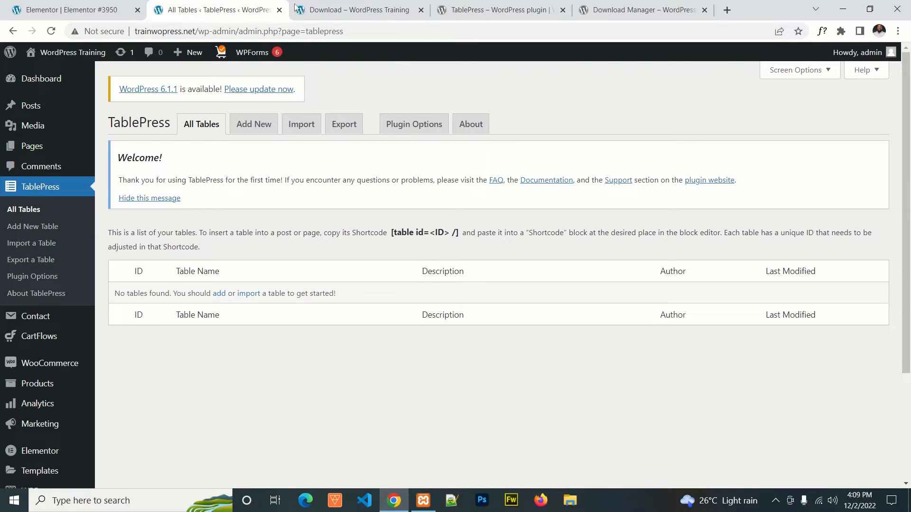
left_click(250, 127)
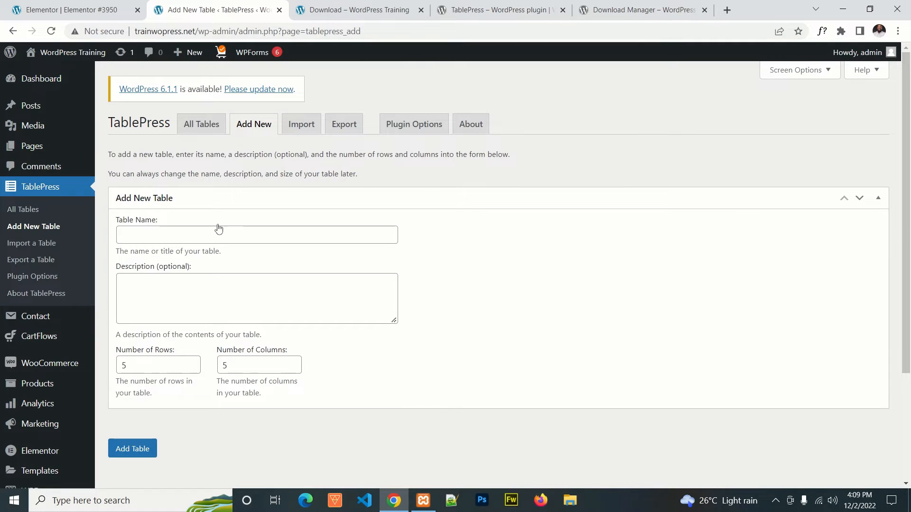
left_click(175, 239)
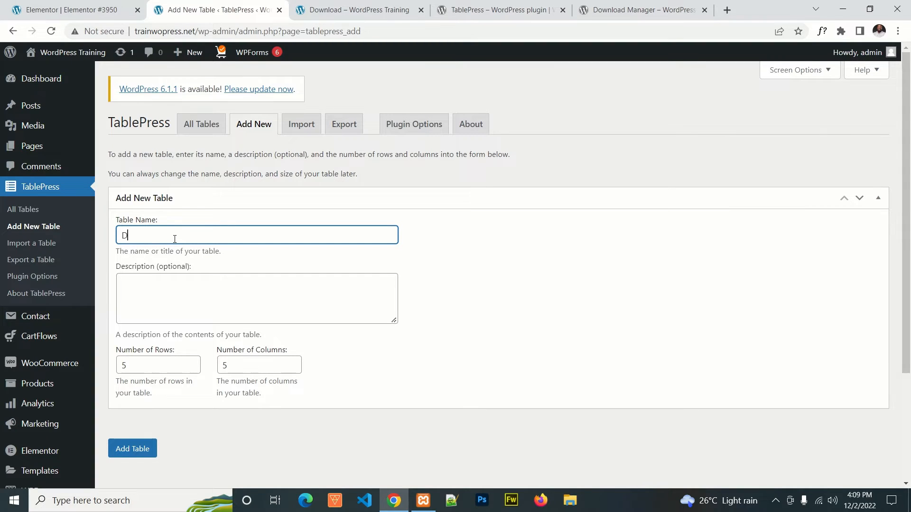
type("ownload")
Step: Set the new table's size to 3 rows and 3 columns and add the table
scroll(188, 239, "down", 3)
left_click_drag(185, 218, 101, 218)
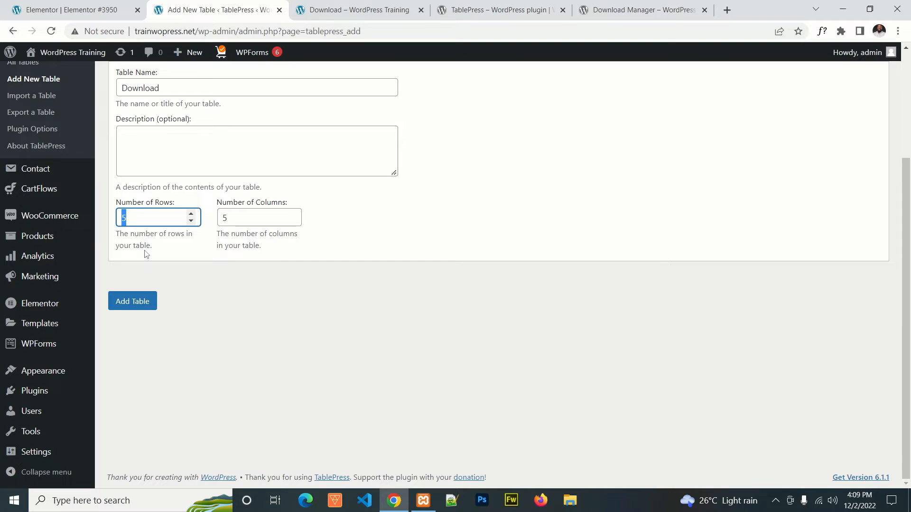
type("3")
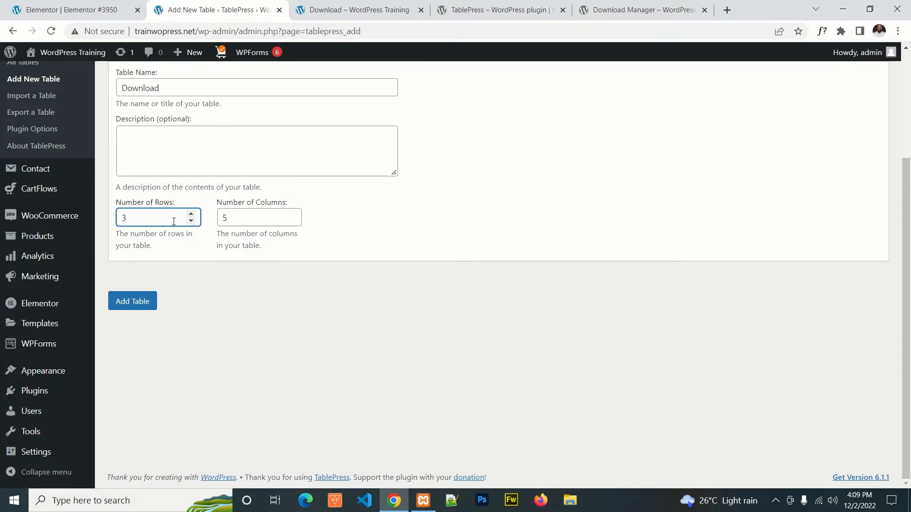
left_click_drag(280, 218, 224, 225)
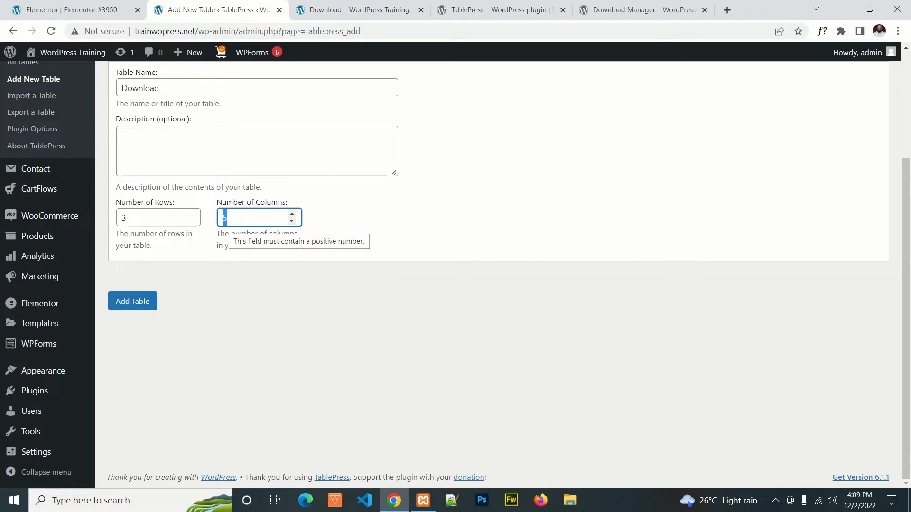
type("3")
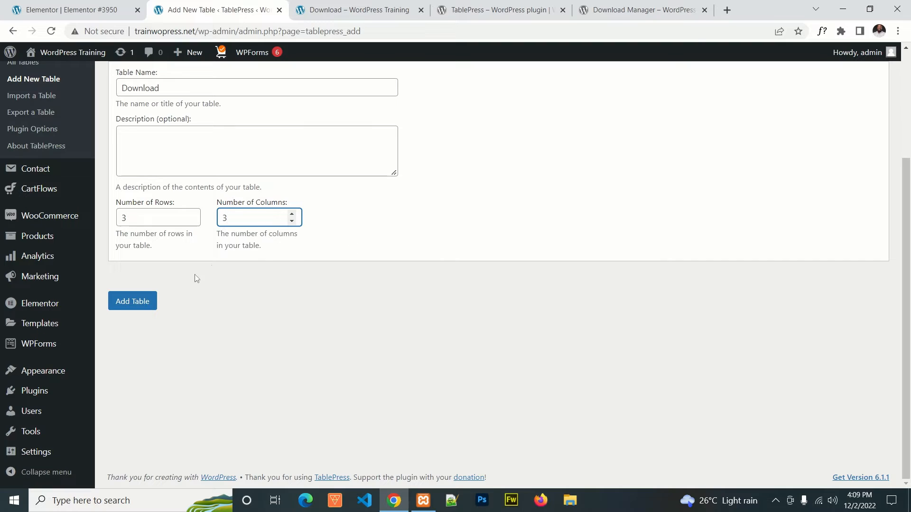
left_click(143, 306)
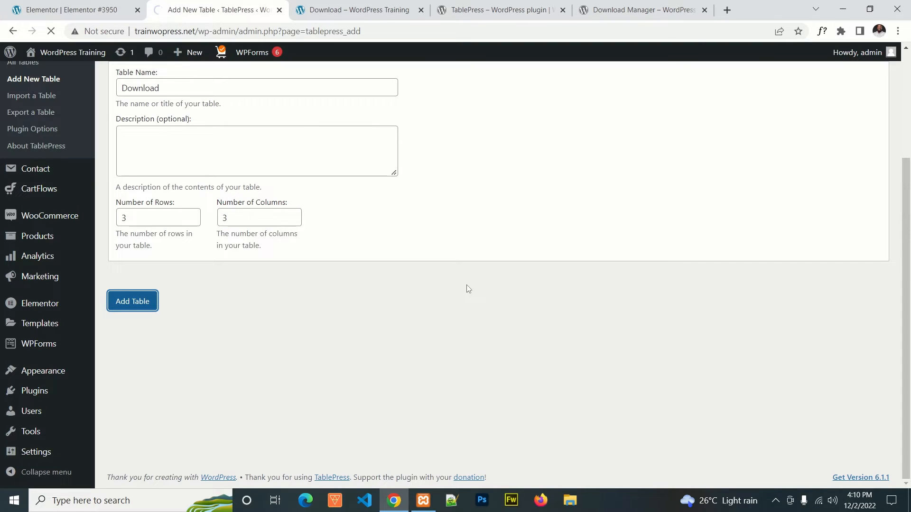
scroll(469, 291, "up", 1)
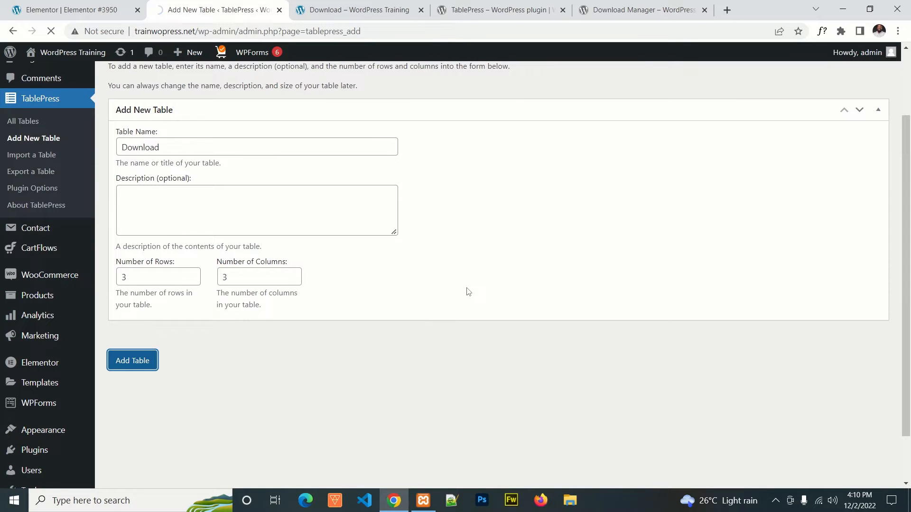
scroll(468, 291, "up", 2)
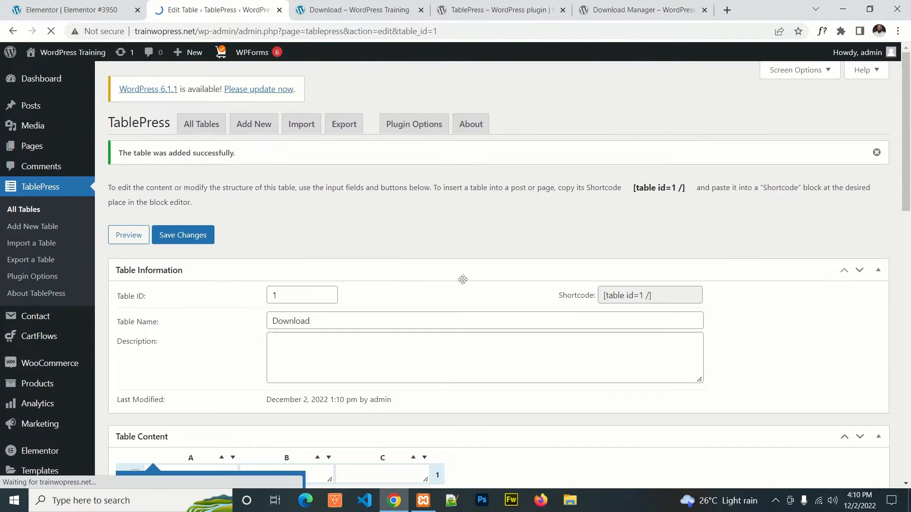
Step: Dismiss the feature tip about moving rows and columns and look over the table's content and option sections
scroll(451, 273, "down", 4)
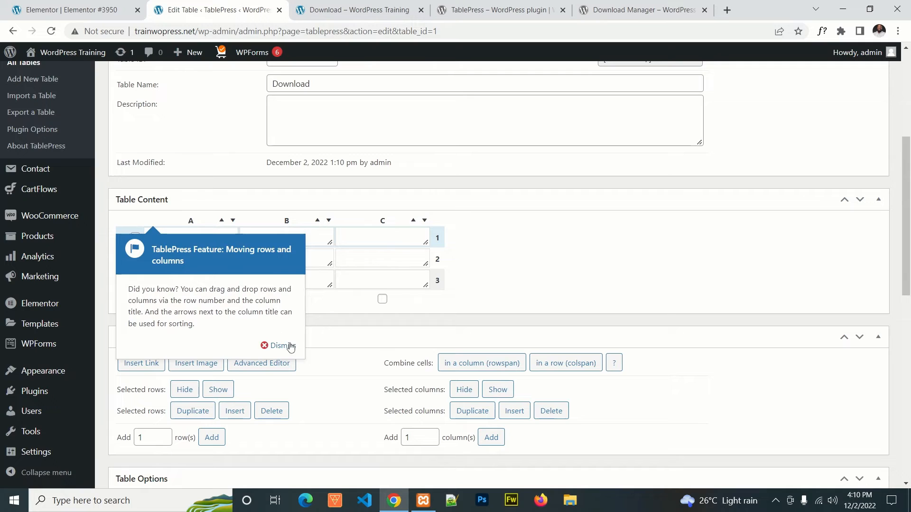
left_click(283, 346)
scroll(534, 261, "down", 6)
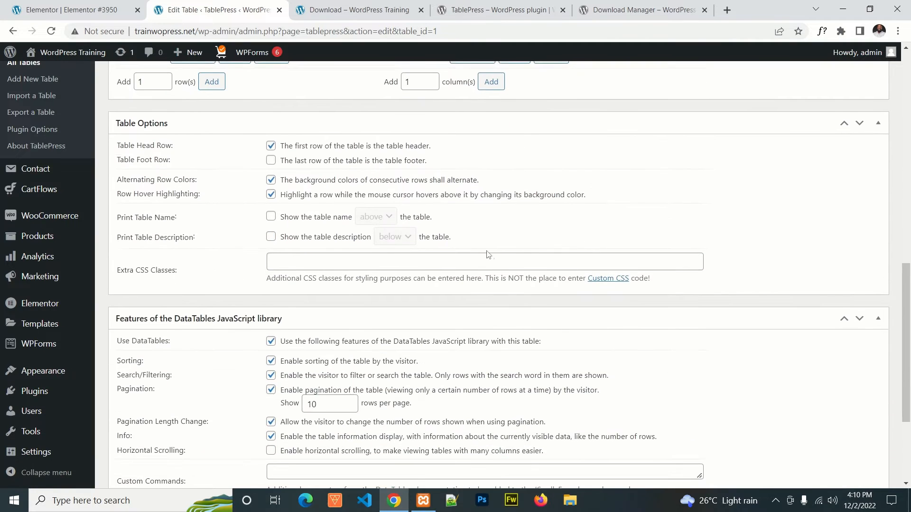
scroll(311, 218, "up", 6)
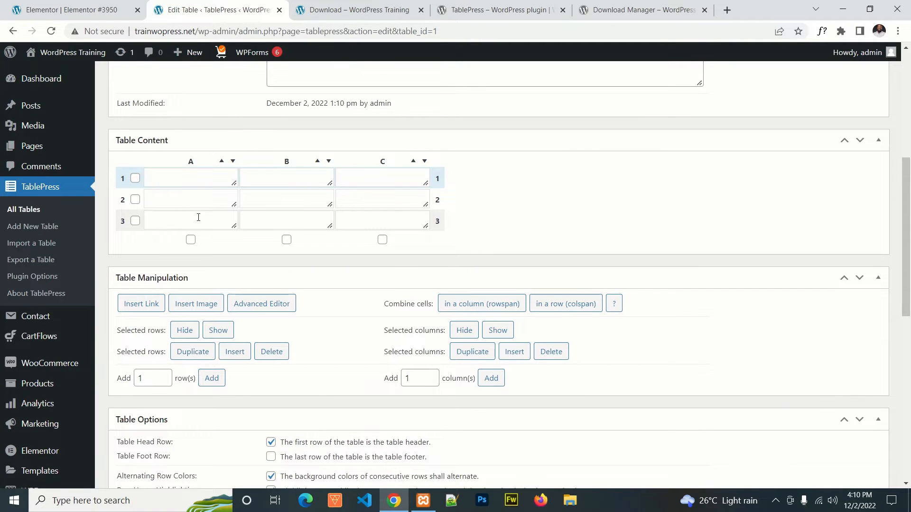
Step: Disable search/filtering and pagination in the table's DataTables features, keep the information display enabled, and save the table
scroll(313, 237, "down", 5)
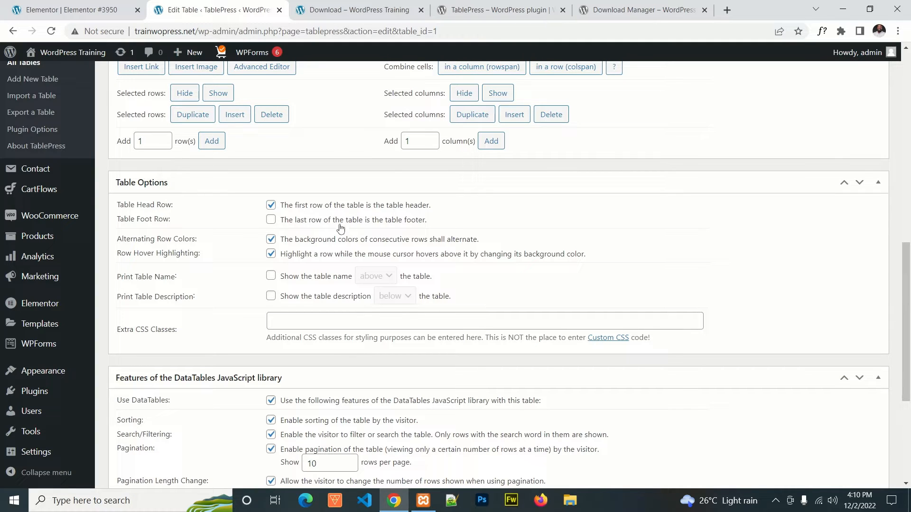
scroll(279, 252, "down", 1)
scroll(214, 247, "down", 3)
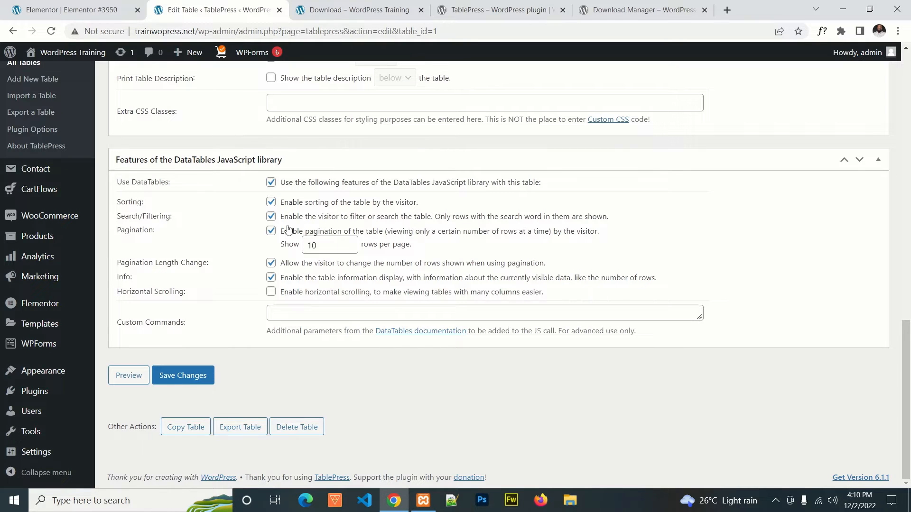
left_click(273, 218)
left_click(271, 231)
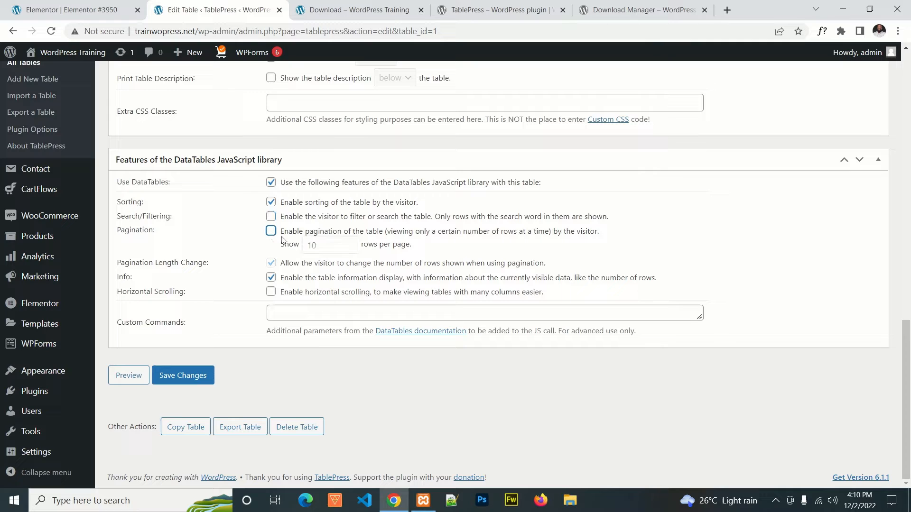
left_click(271, 277)
left_click(271, 277)
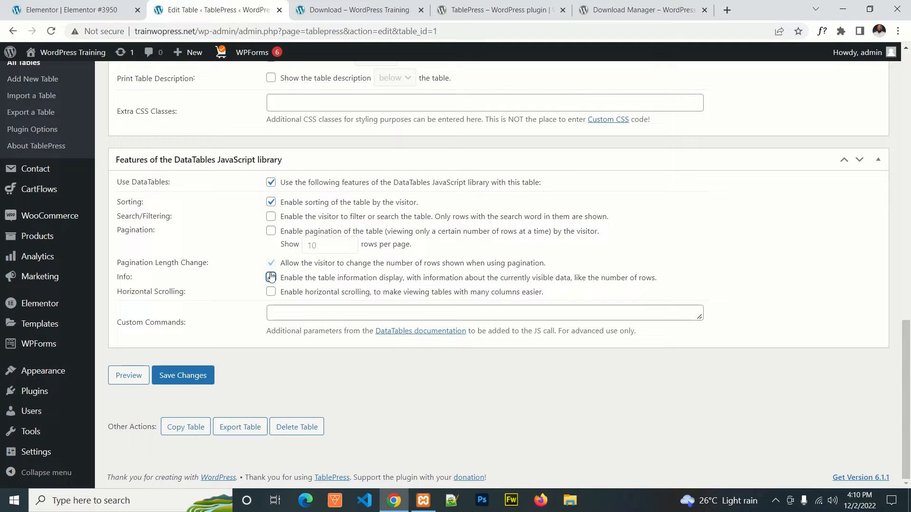
scroll(328, 237, "up", 7)
scroll(330, 238, "down", 7)
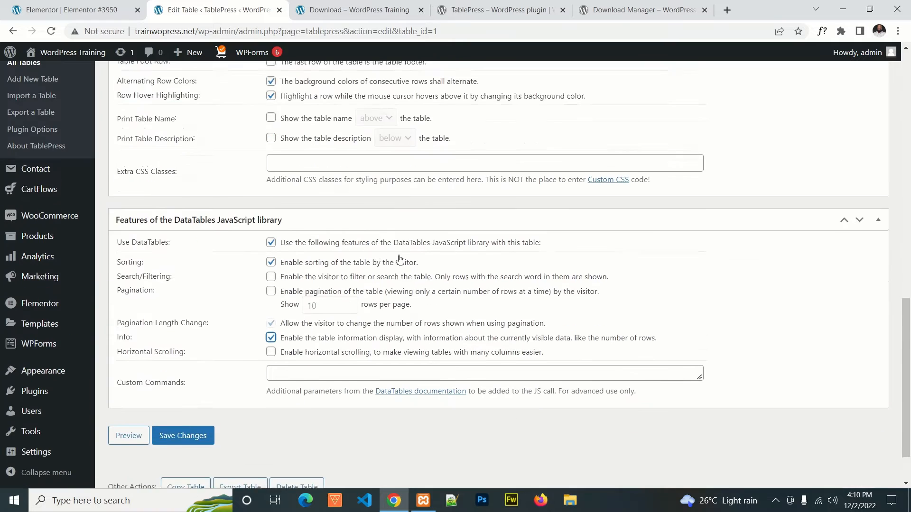
left_click(185, 375)
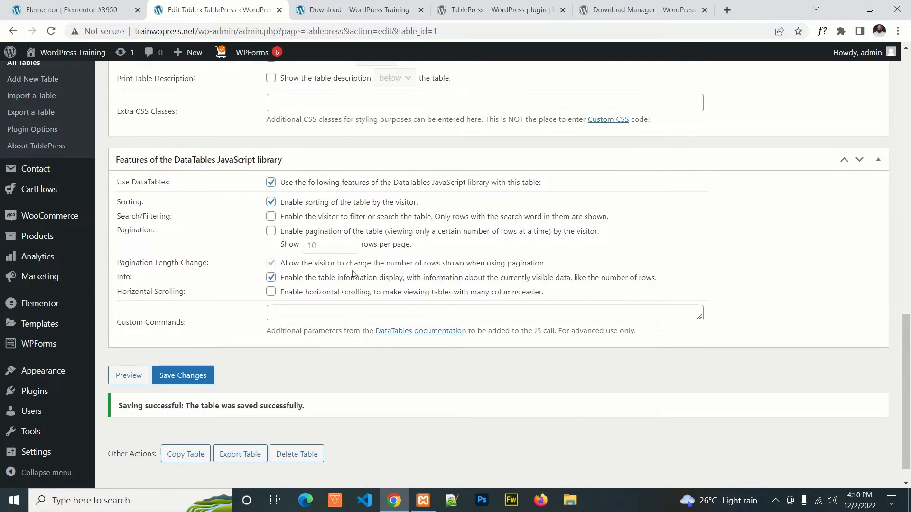
Step: Fill the table's first row with the column headings "SNO", "DETAILS" and "DOWNLOAD"
scroll(446, 273, "up", 7)
scroll(449, 264, "up", 7)
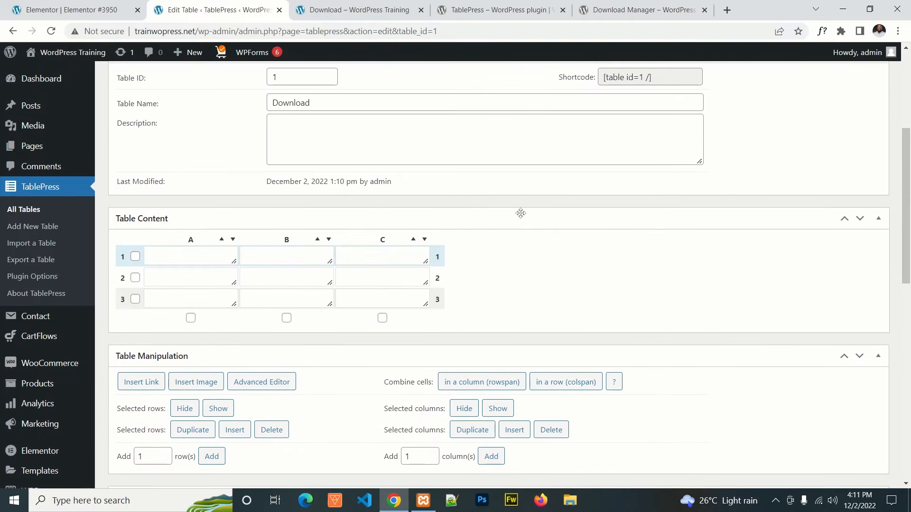
scroll(541, 246, "down", 3)
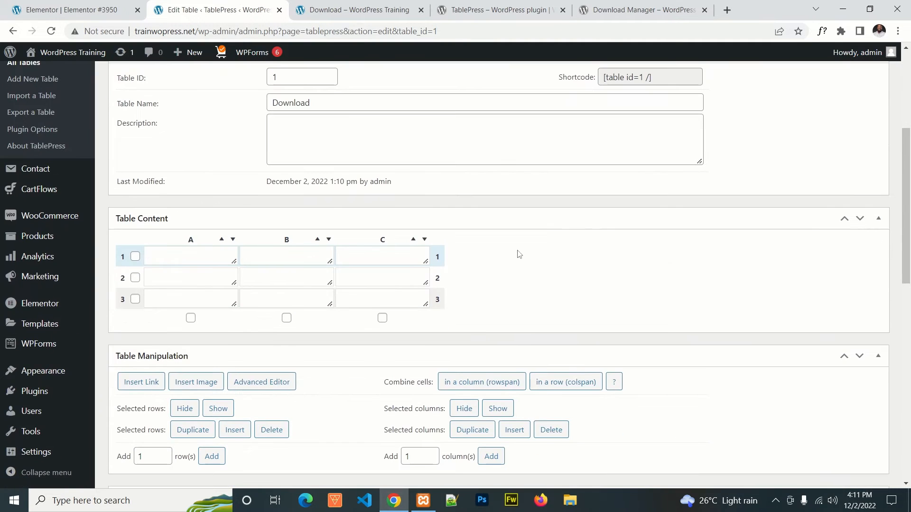
left_click(197, 254)
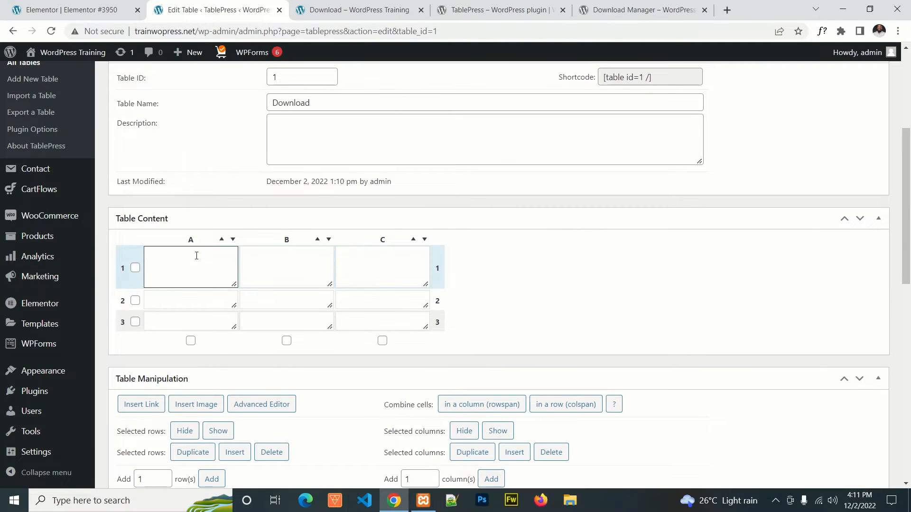
type("SNO")
left_click(287, 256)
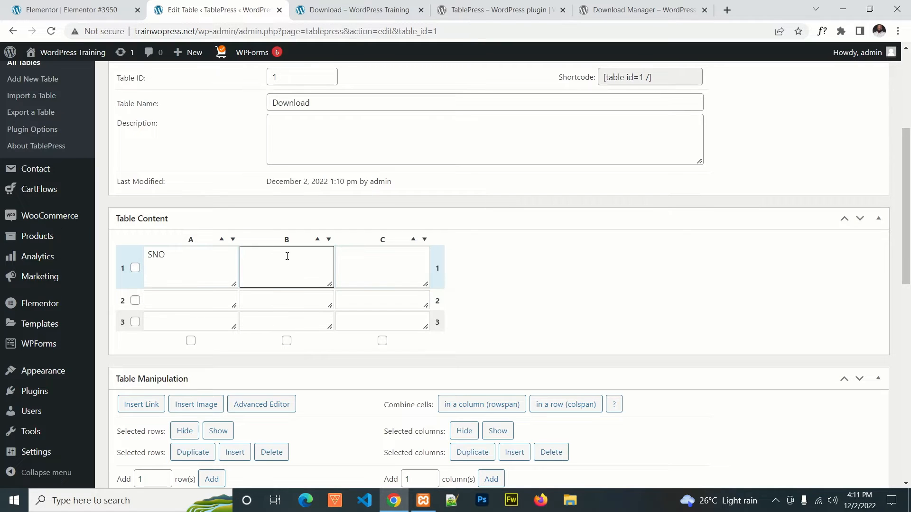
type("DETAILS")
left_click(365, 258)
type("DOWNLOAD")
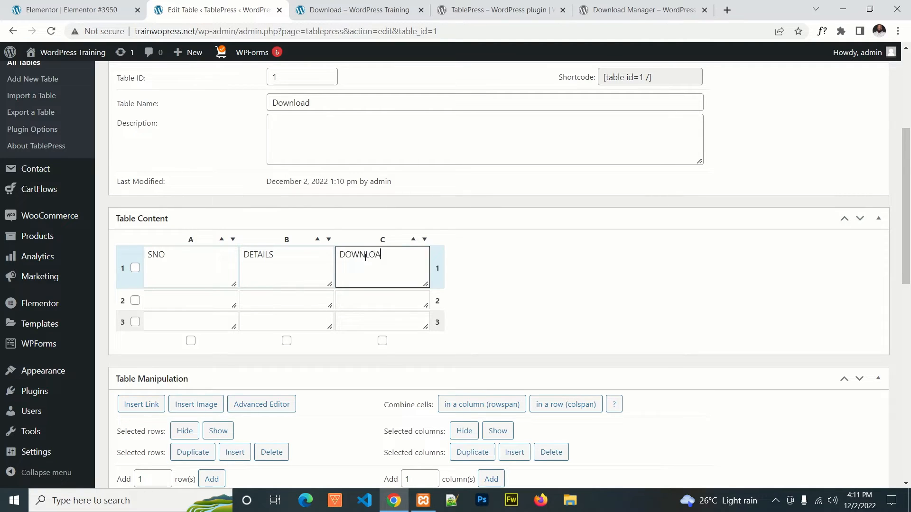
Step: Fill row 2 with serial number 1 and the details text "The content of first documents"
left_click(190, 295)
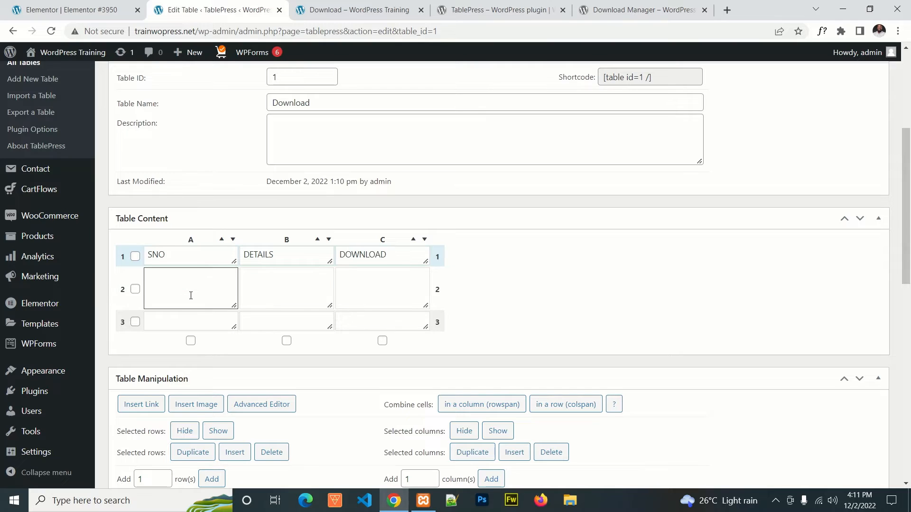
type("1")
left_click(290, 279)
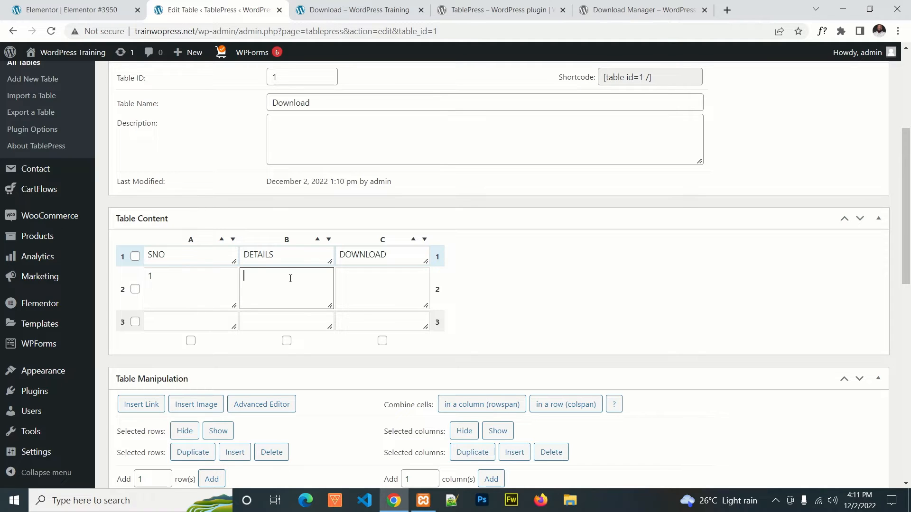
type("The conte")
type("nt p")
type("f first documents")
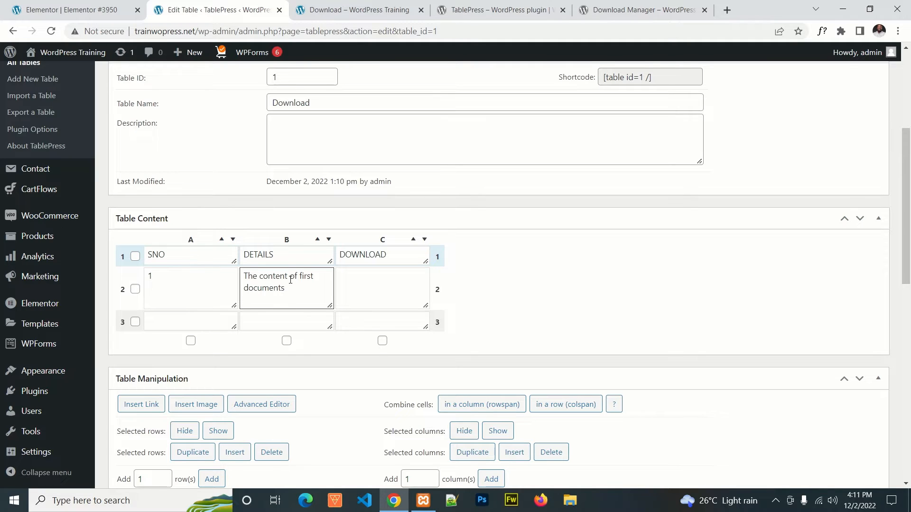
Step: Copy the details text into row 3, change it to "The content of second documents", and enter serial number 2
left_click_drag(307, 290, 238, 279)
key("ctrl+c")
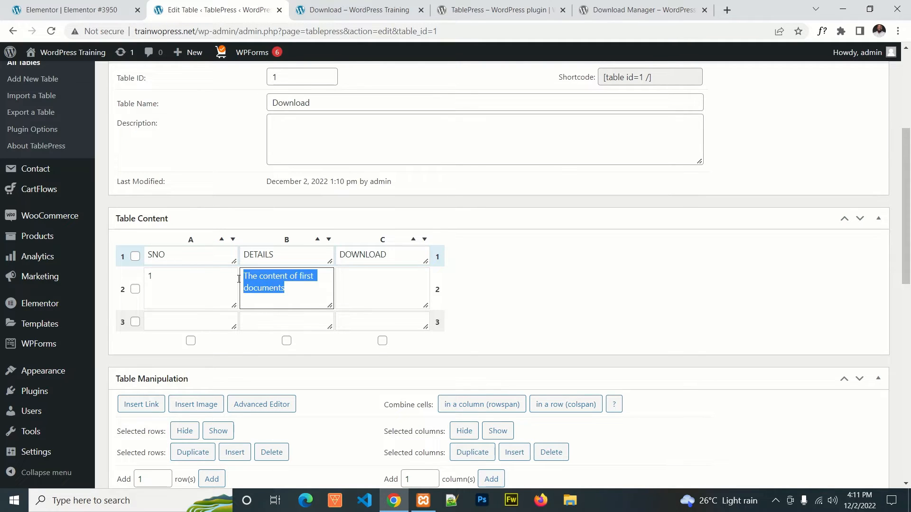
left_click(279, 320)
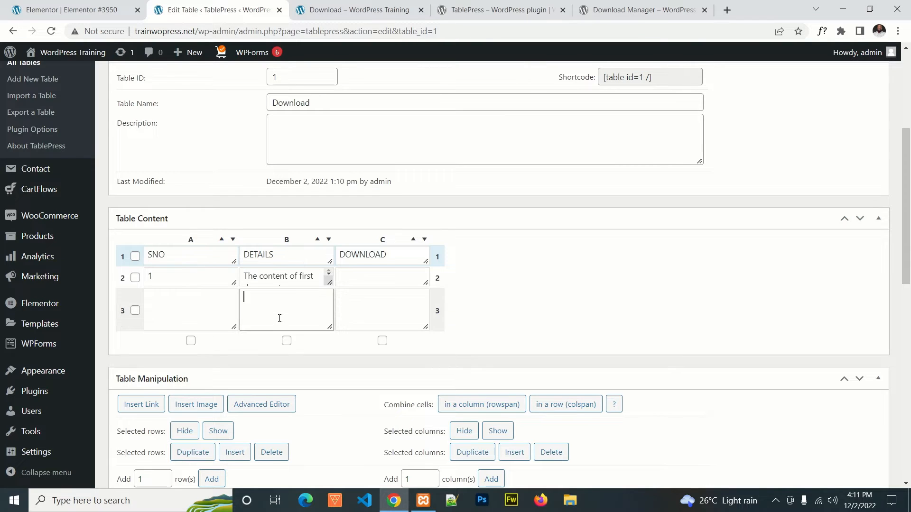
key("ctrl+v")
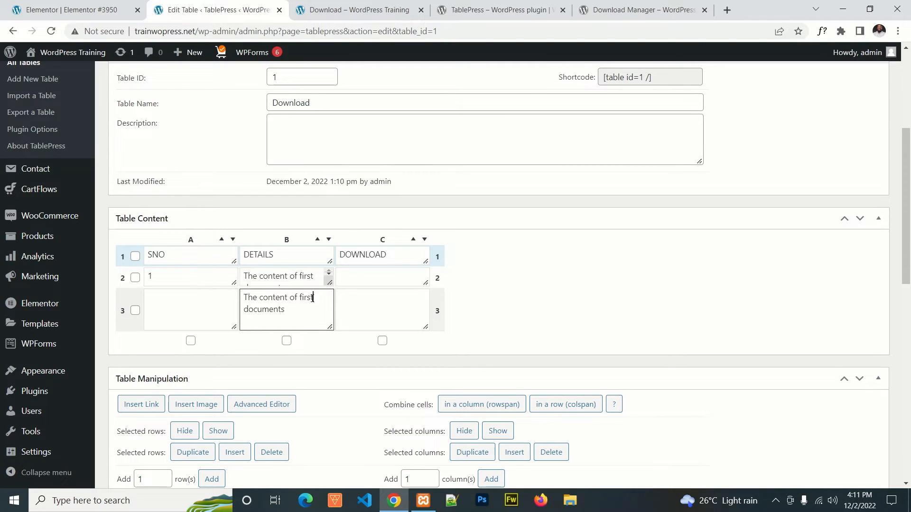
left_click_drag(312, 298, 299, 292)
type("second")
left_click(189, 298)
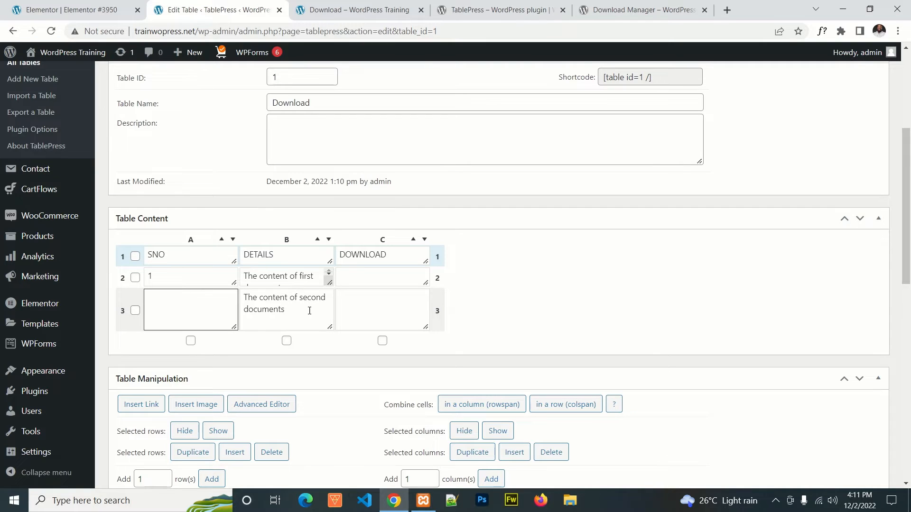
type("2")
left_click(372, 279)
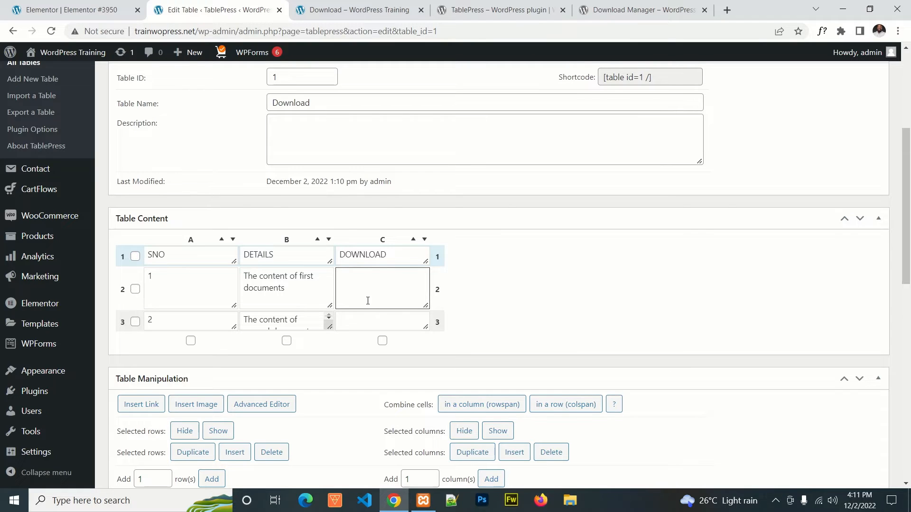
left_click(303, 289)
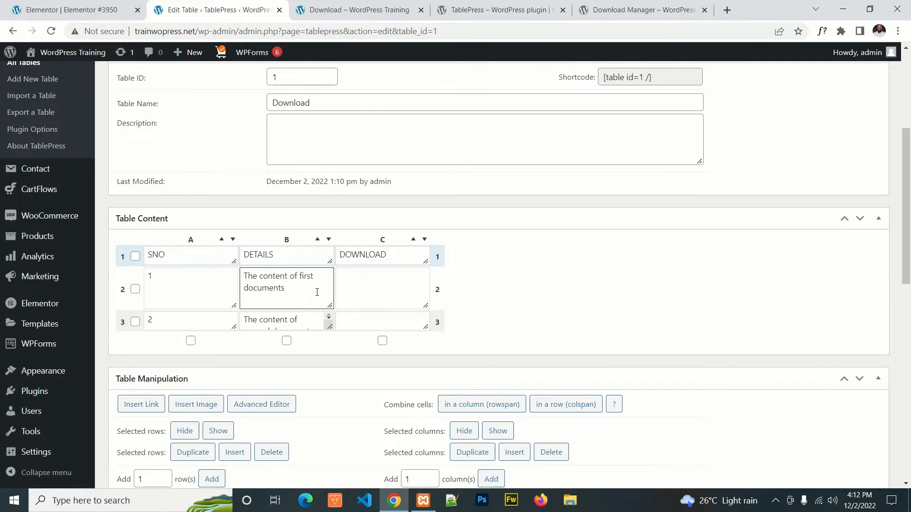
scroll(302, 275, "down", 1)
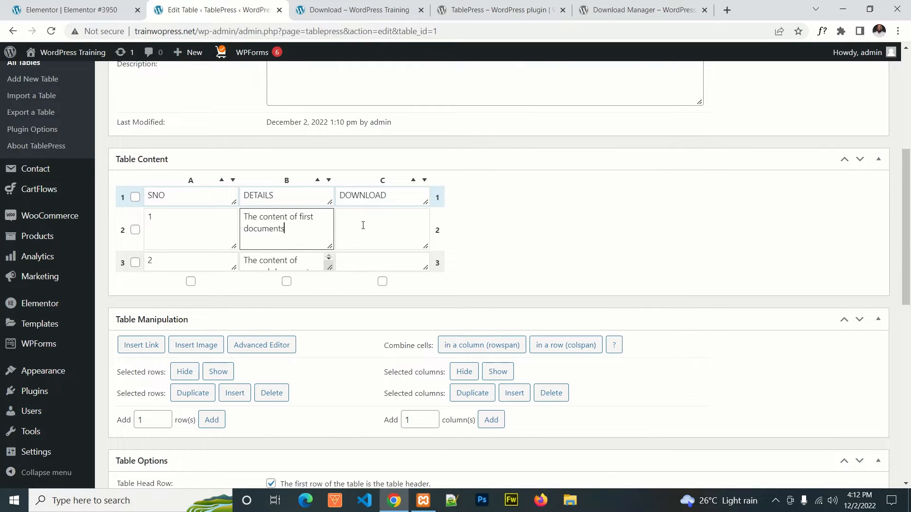
left_click(363, 225)
left_click(299, 231)
Step: Save the headings and row contents entered in the Download table
scroll(523, 226, "down", 9)
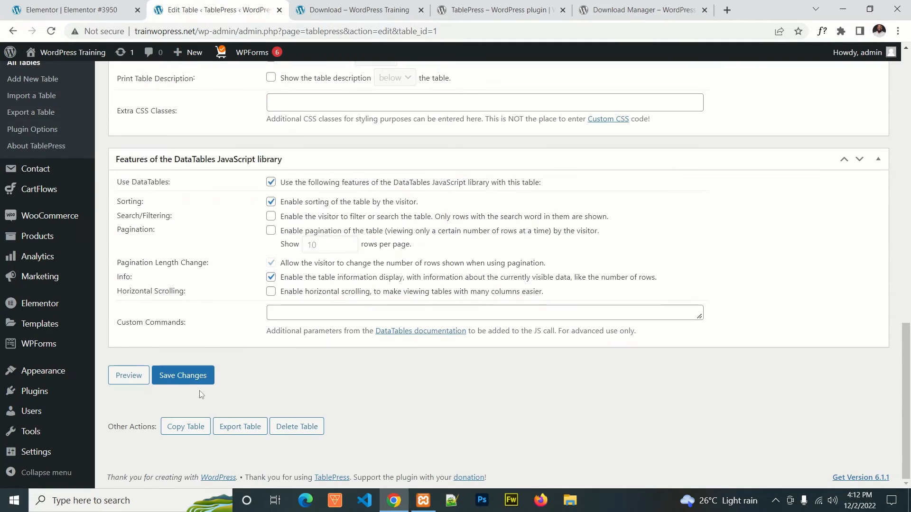
left_click(188, 381)
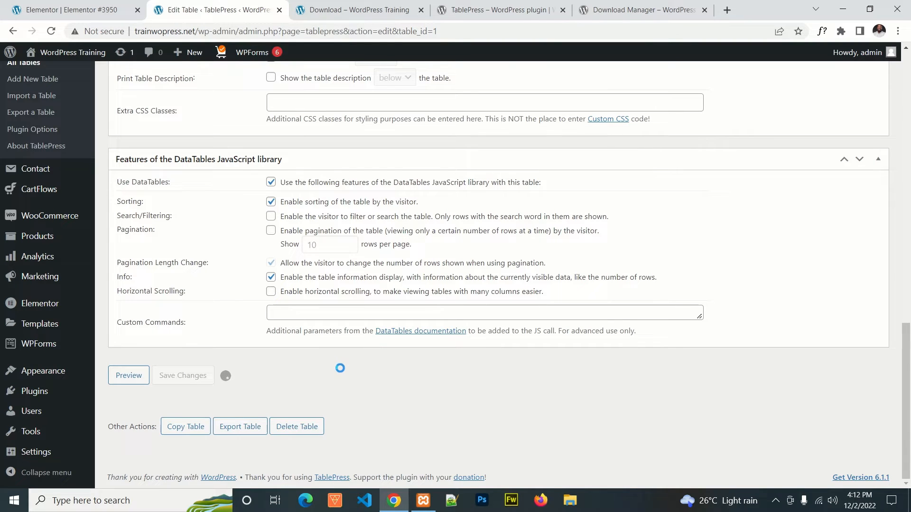
Step: Copy the Download table's shortcode "[table id=1 /]" from its TablePress edit page
scroll(311, 337, "up", 15)
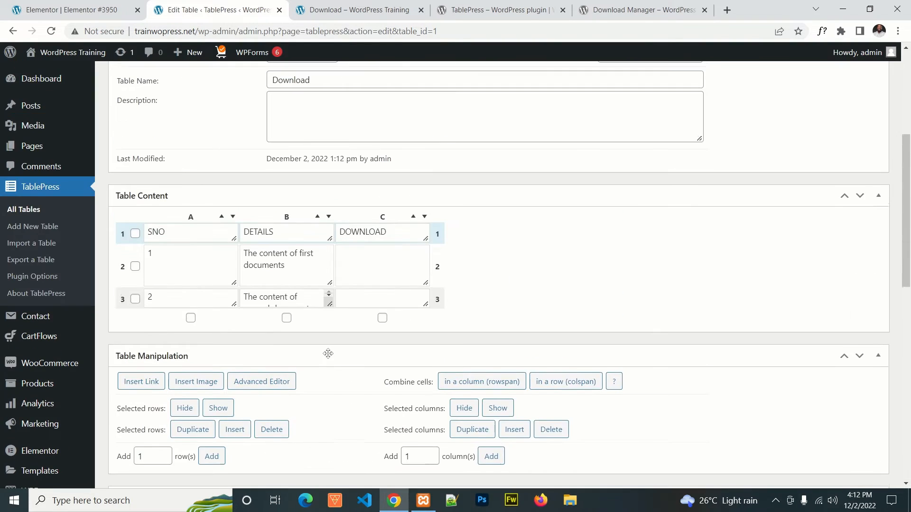
scroll(244, 235, "up", 3)
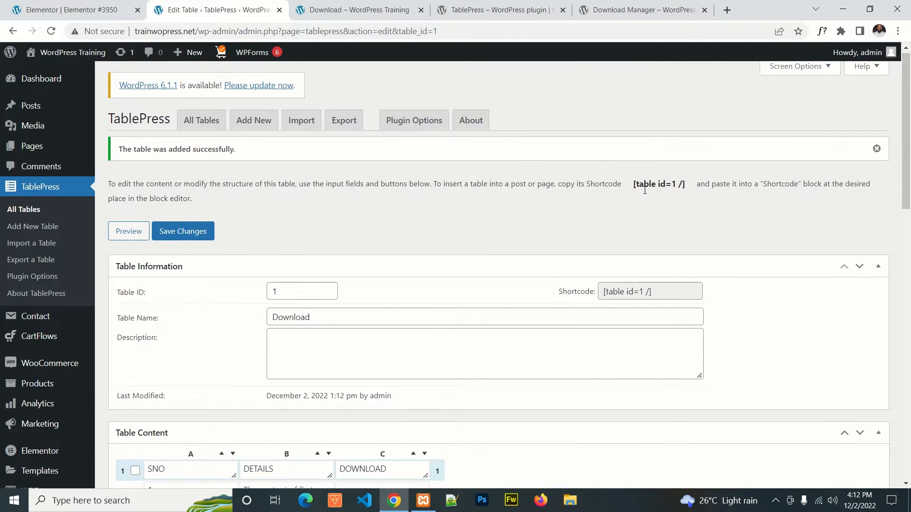
left_click_drag(684, 183, 632, 184)
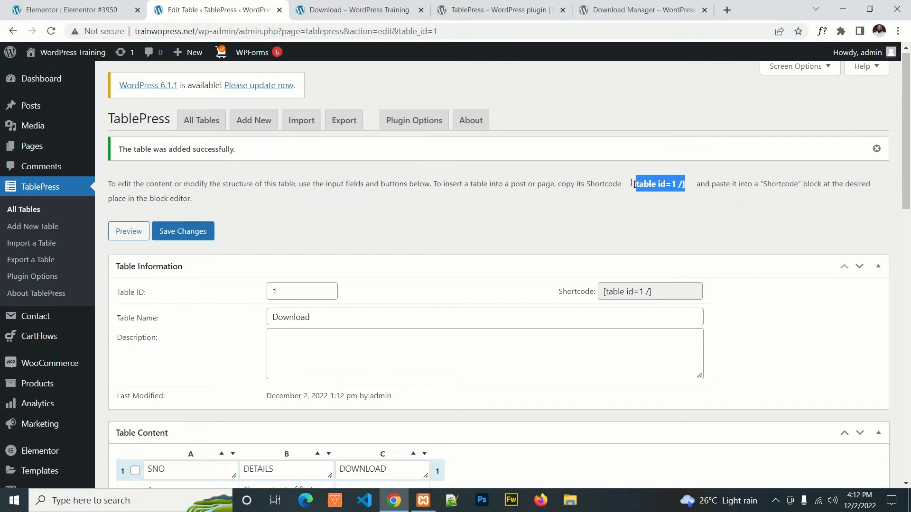
right_click(650, 184)
left_click(667, 194)
Step: Return to the Elementor page editor and place a Spacer widget in the empty section below the "Download Files" heading
left_click(99, 11)
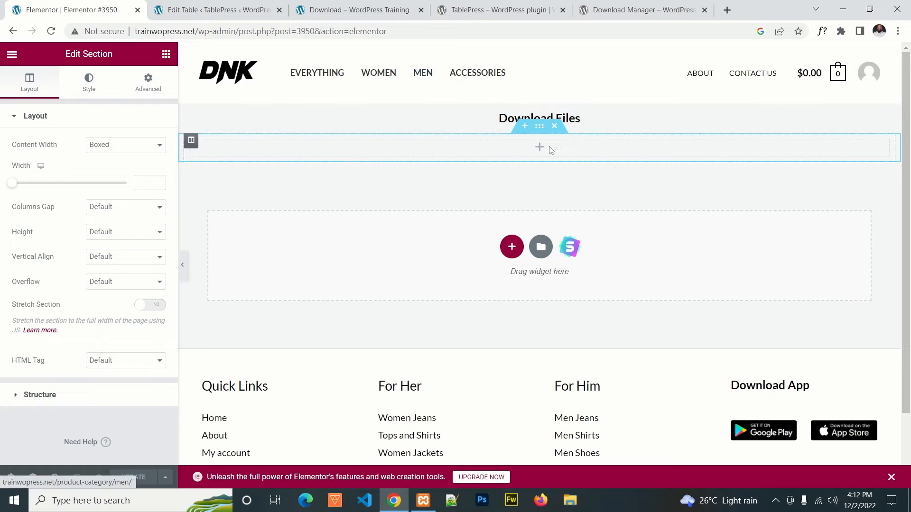
left_click(345, 151)
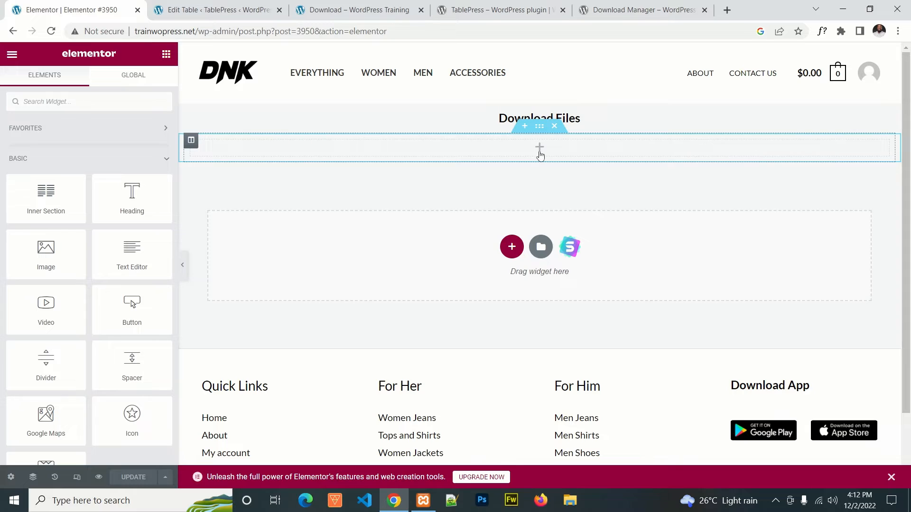
scroll(138, 240, "down", 2)
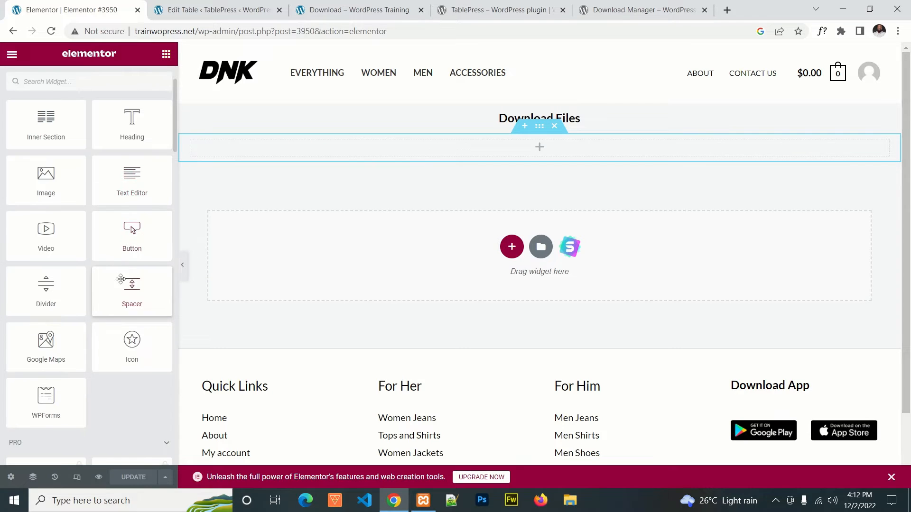
left_click_drag(132, 287, 537, 164)
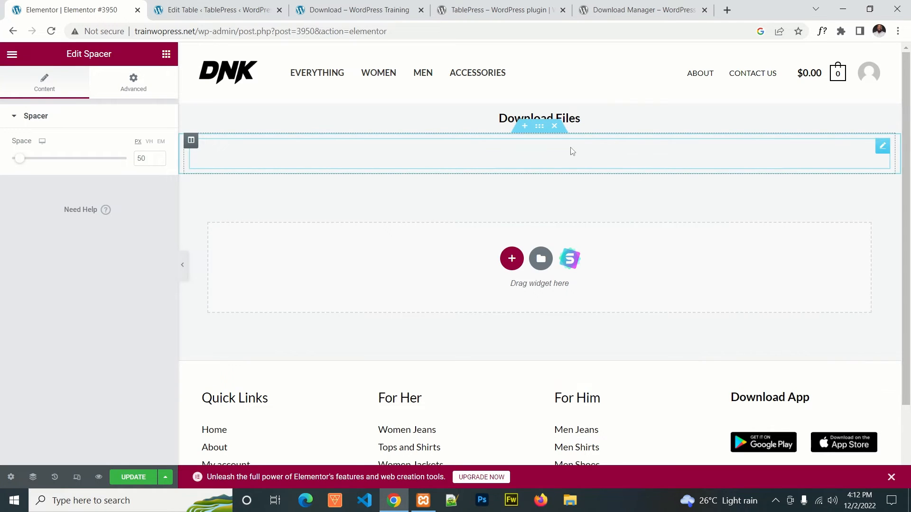
left_click(524, 127)
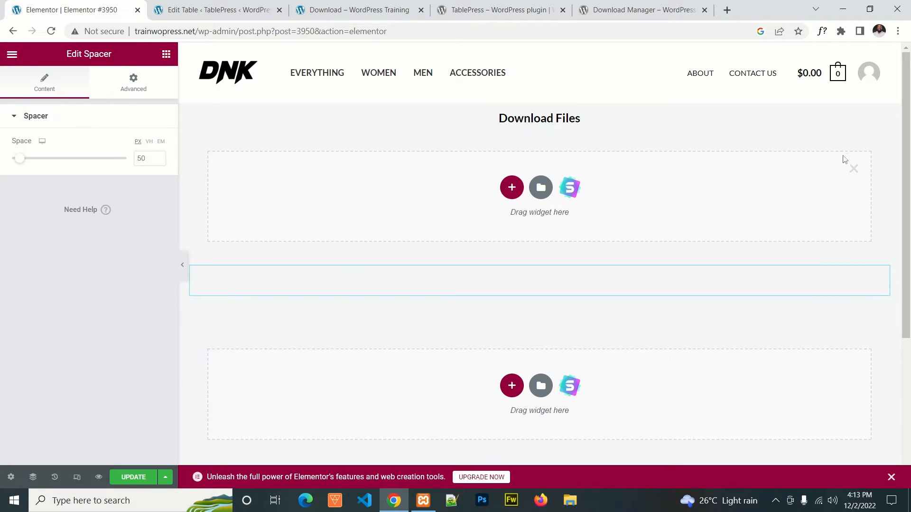
left_click(853, 168)
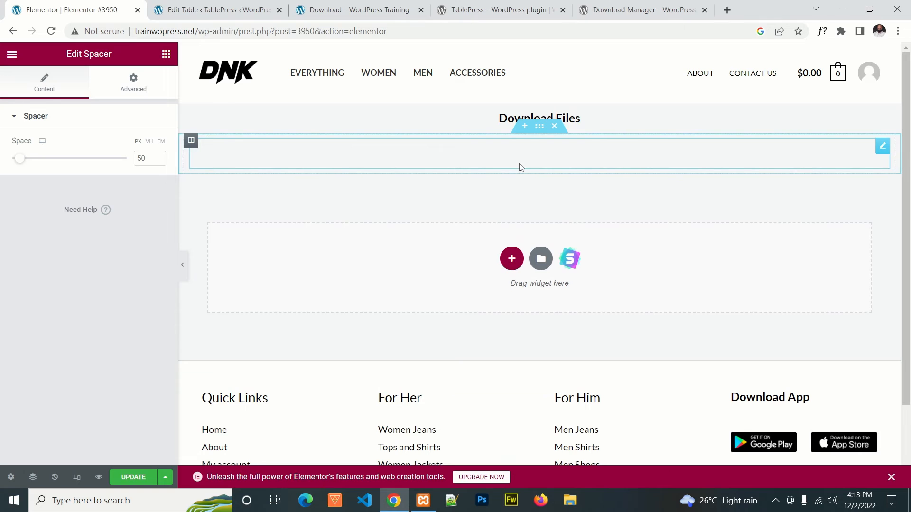
left_click(101, 86)
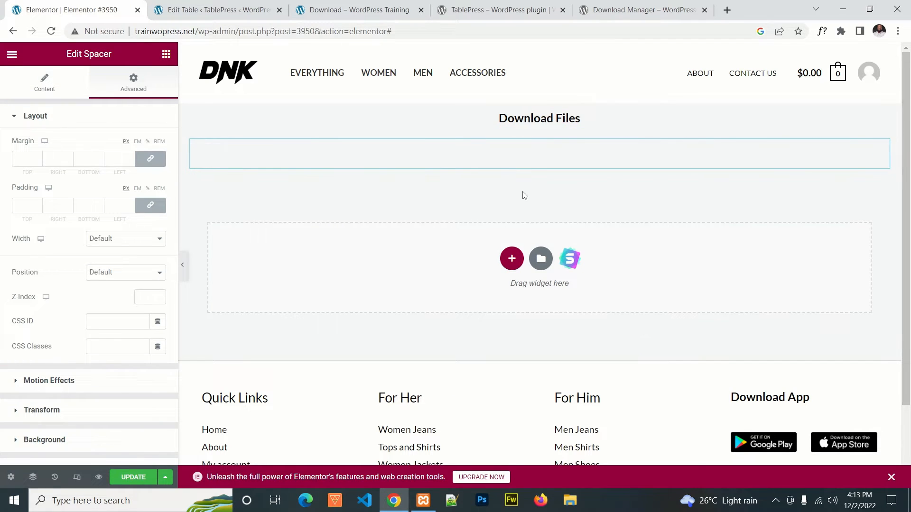
left_click(525, 125)
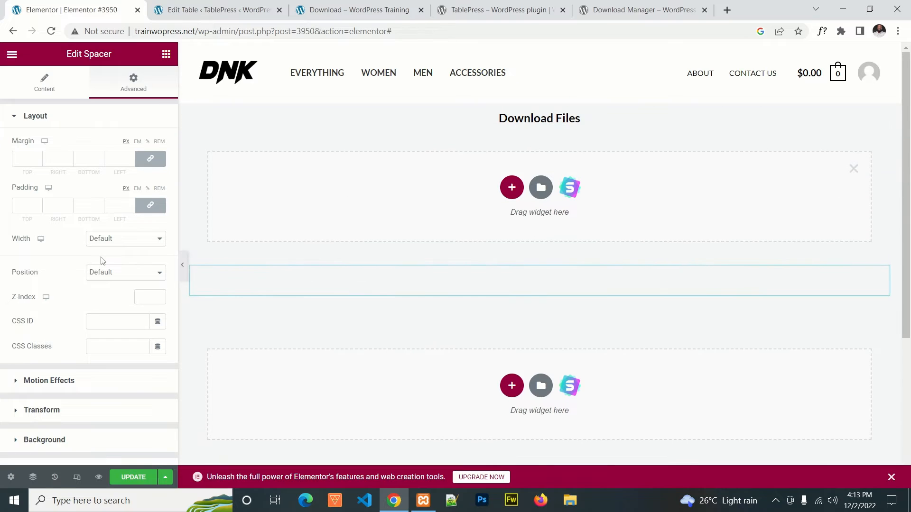
left_click(44, 84)
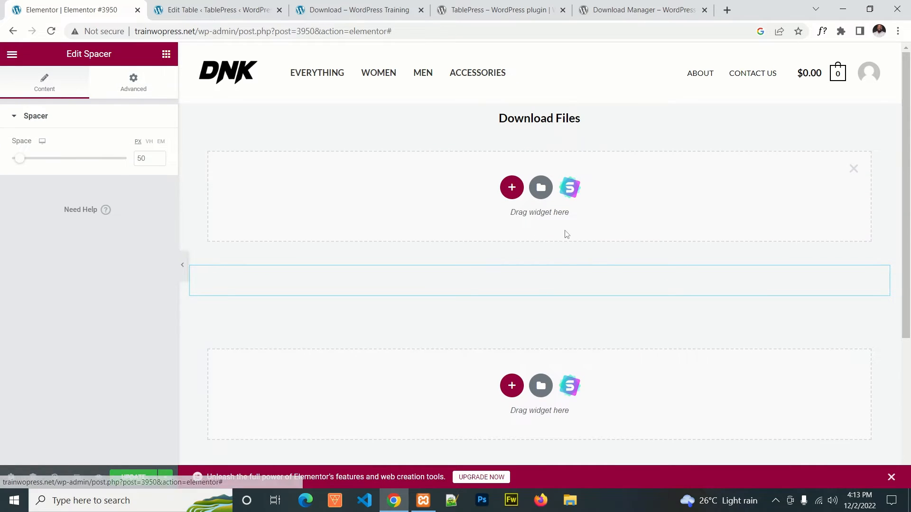
Step: Add a single-column section below the spacer and dismiss the unused section placeholder above it
left_click(511, 385)
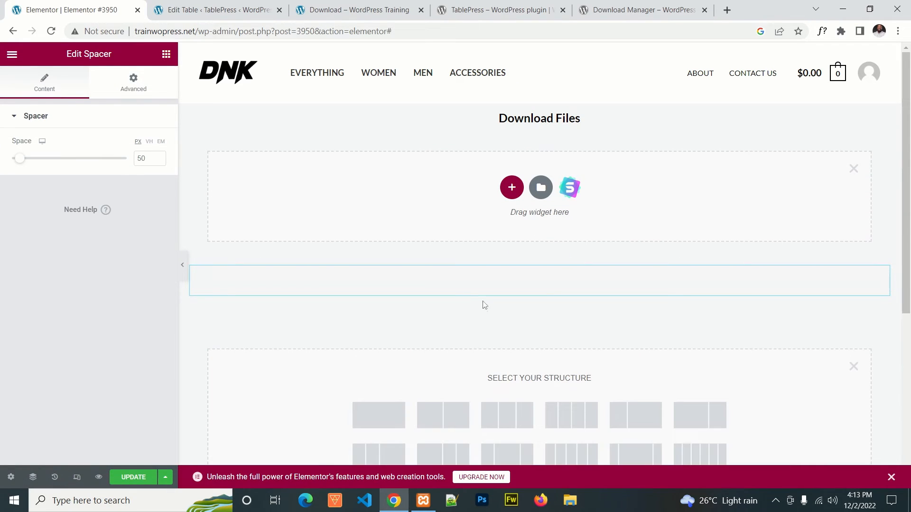
left_click(398, 402)
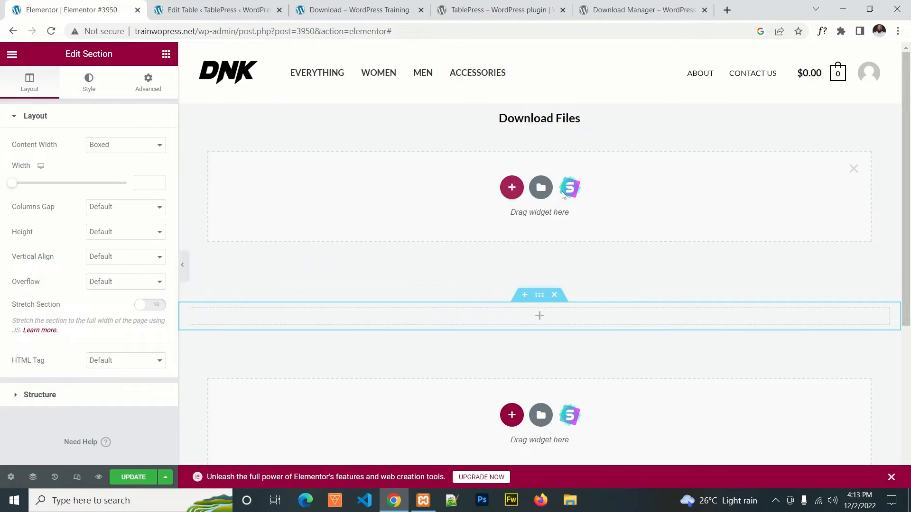
left_click(854, 168)
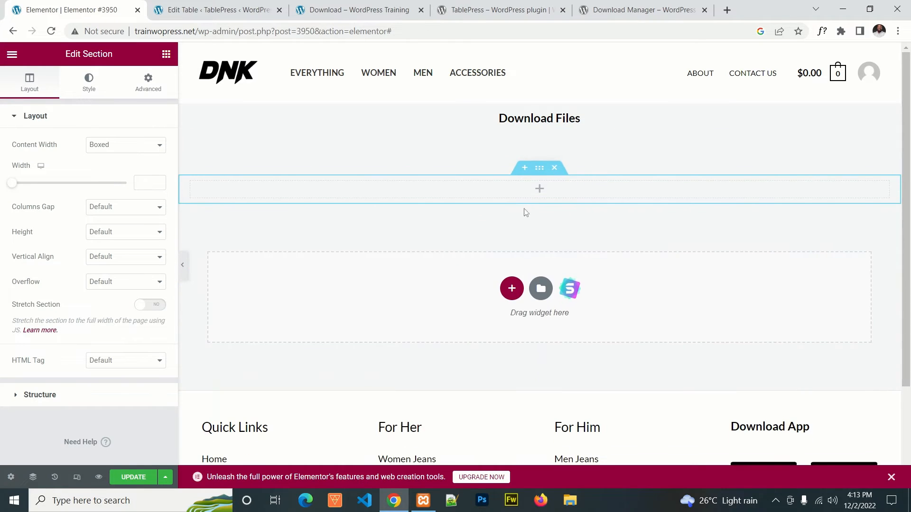
Step: Search the widgets for "sho" and place a Shortcode widget in the new single-column section
left_click(539, 196)
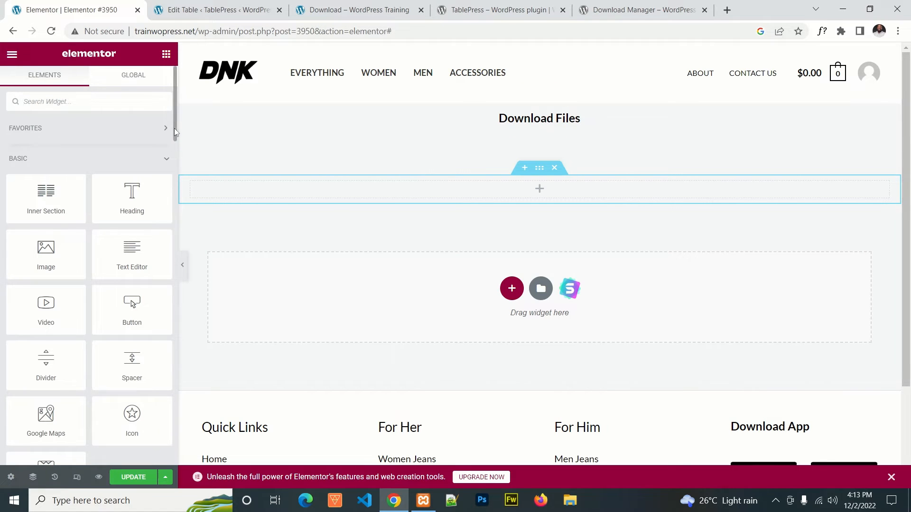
left_click_drag(174, 128, 171, 191)
scroll(169, 199, "down", 4)
scroll(114, 142, "up", 5)
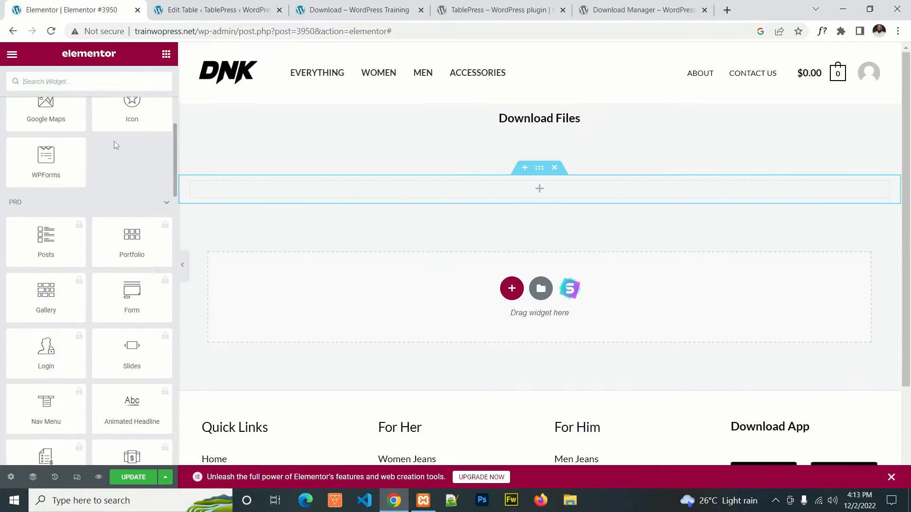
left_click(73, 85)
type("sho")
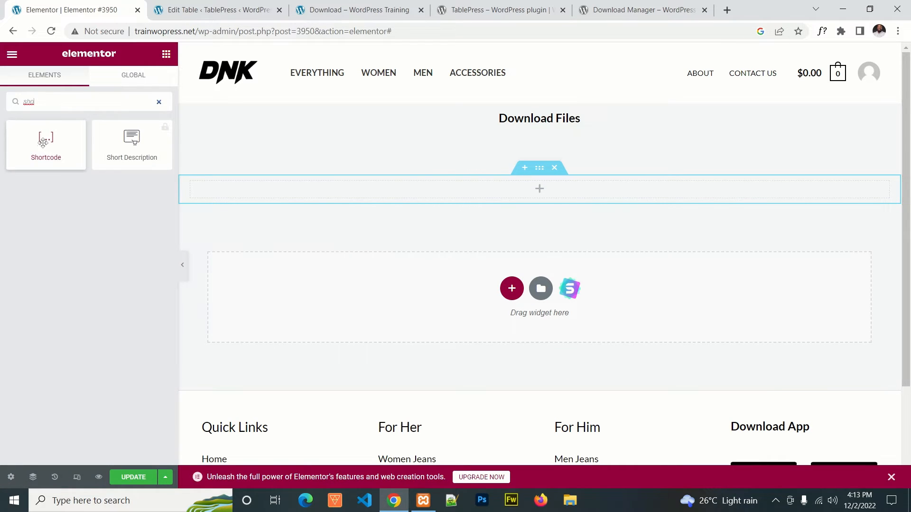
left_click_drag(43, 143, 459, 203)
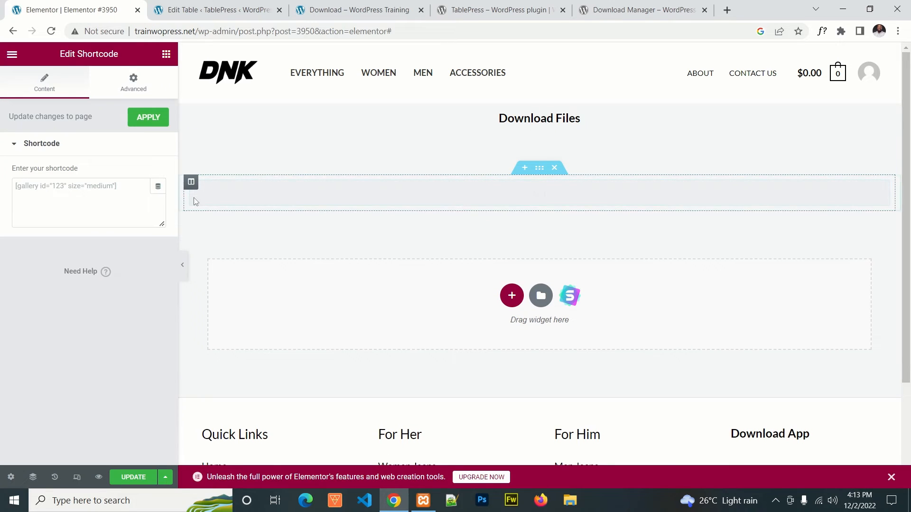
Step: Paste "[table id=1 /]" as the Shortcode widget's content and apply it to the page
left_click(130, 188)
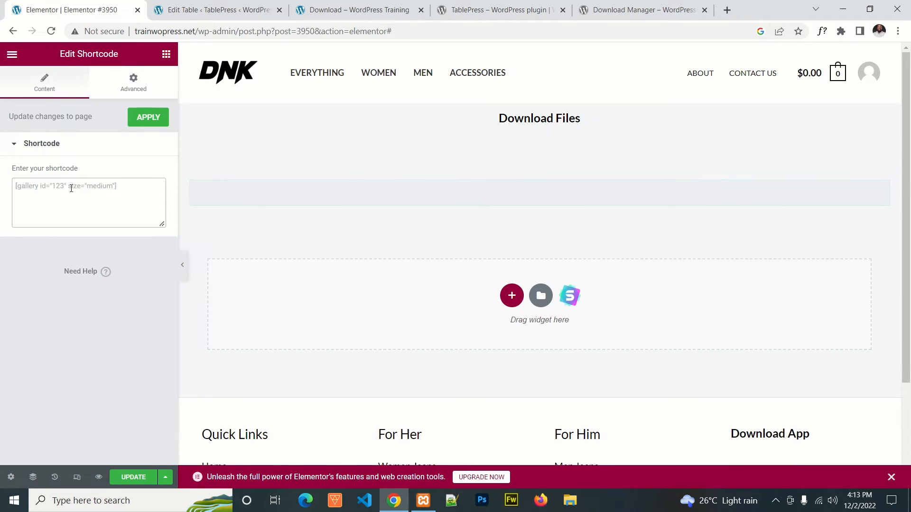
type("[table id=1 /]")
left_click(148, 117)
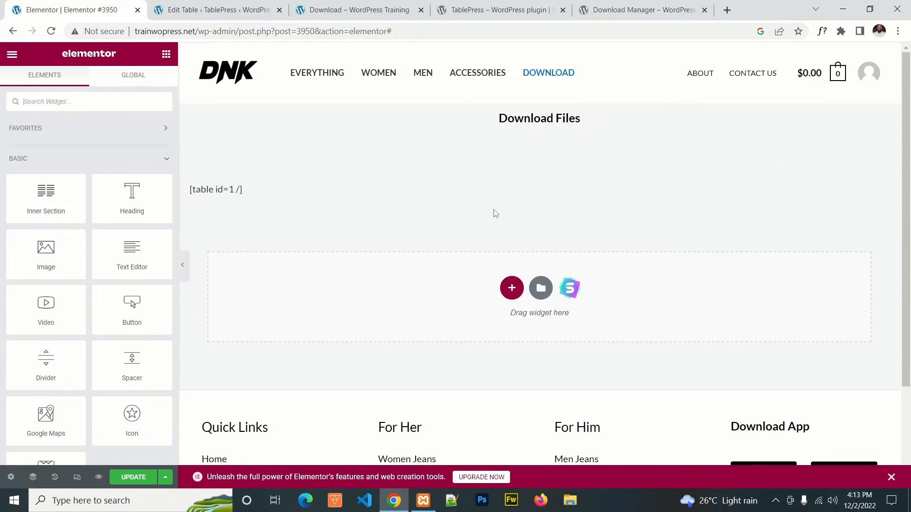
Step: Reload the live Download page and update the page in the Elementor editor
left_click(334, 6)
left_click(52, 31)
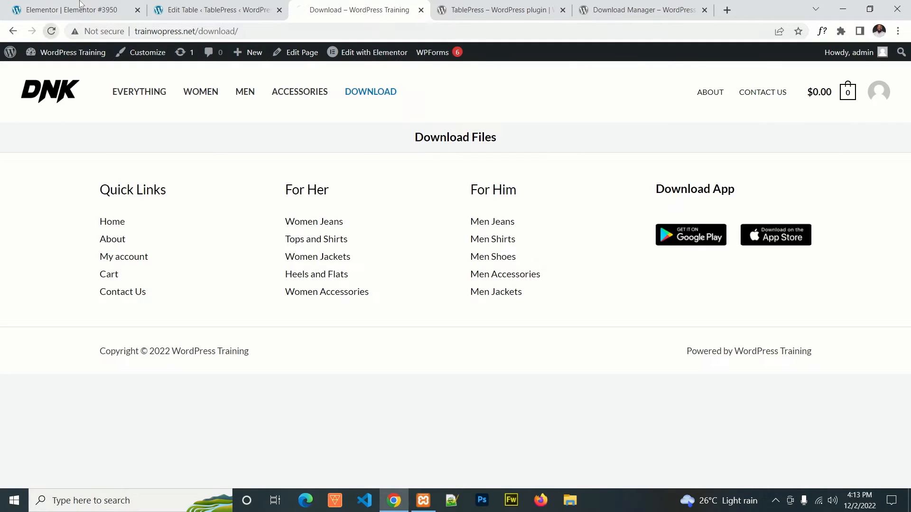
left_click(81, 7)
left_click(138, 476)
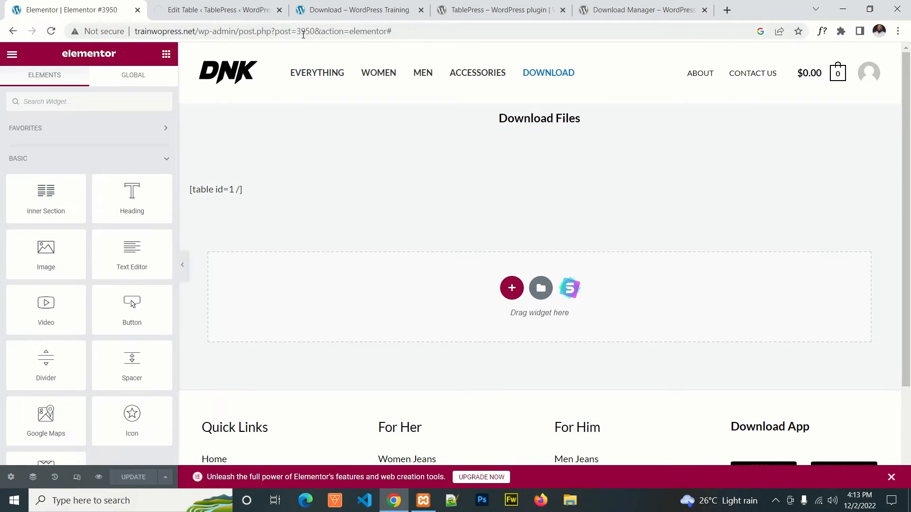
Step: Examine the table's headings, rows, sorting arrows and entry information on the Download page preview
left_click(220, 6)
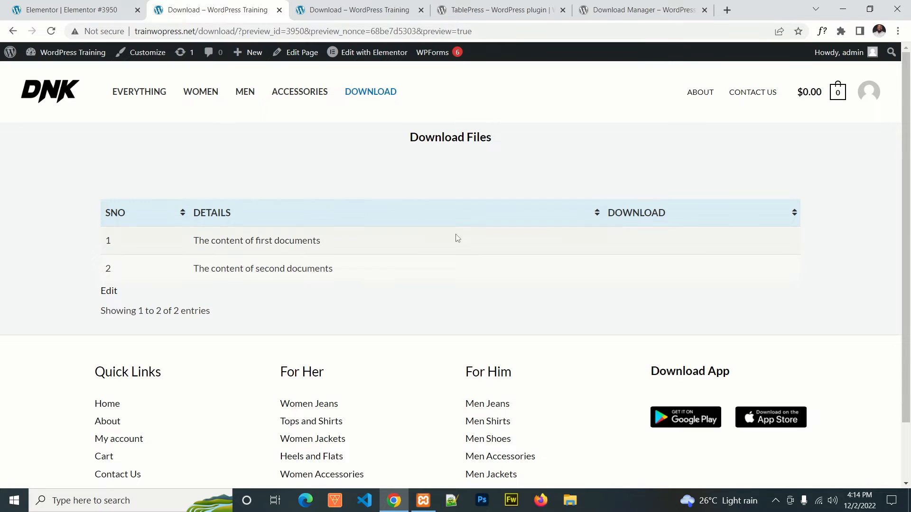
scroll(430, 265, "down", 2)
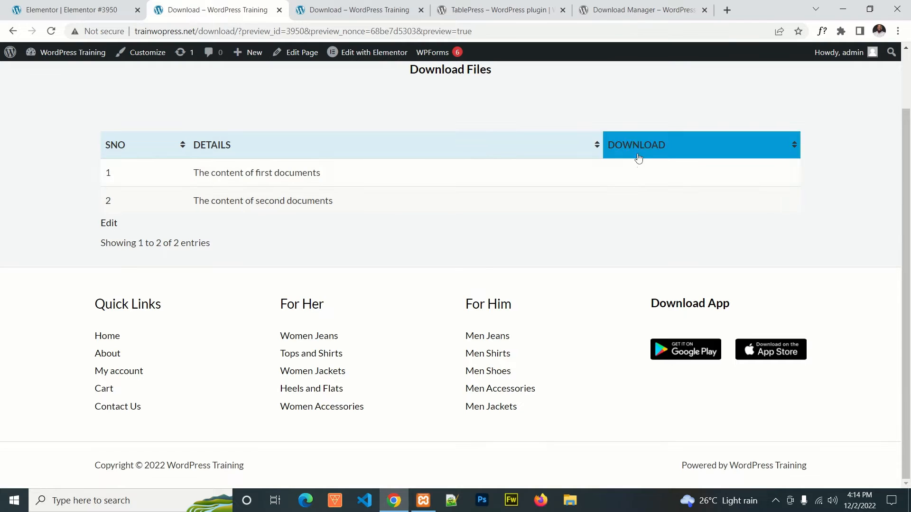
scroll(629, 197, "up", 2)
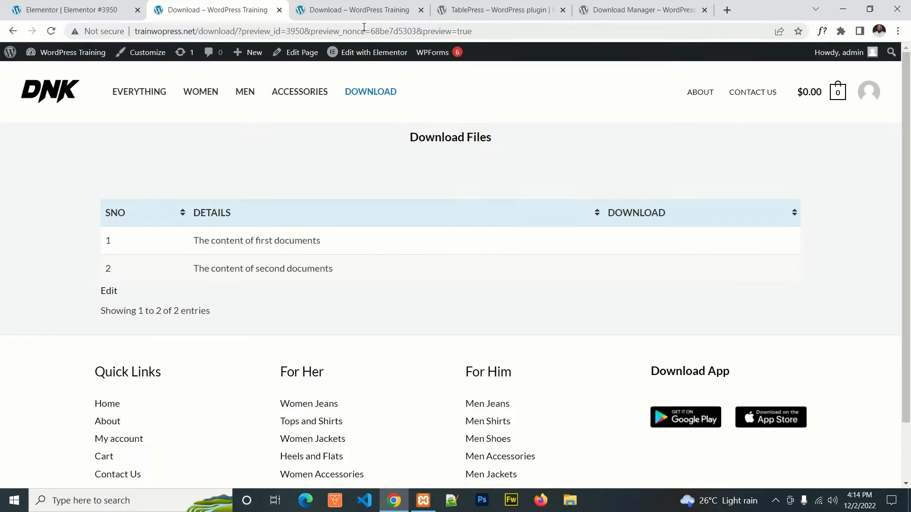
left_click(329, 10)
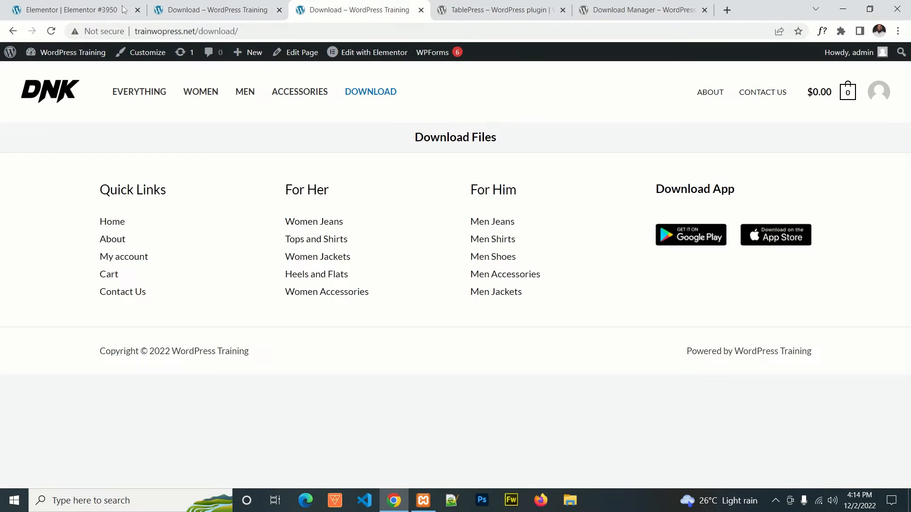
Step: Go back to the WordPress dashboard and open the Download table for editing in TablePress
left_click(173, 9)
left_click(95, 10)
left_click(204, 10)
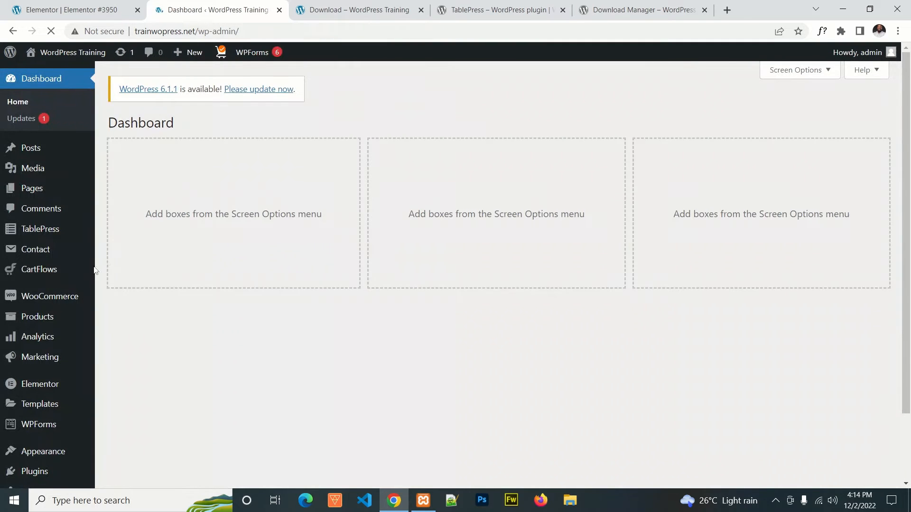
left_click(40, 232)
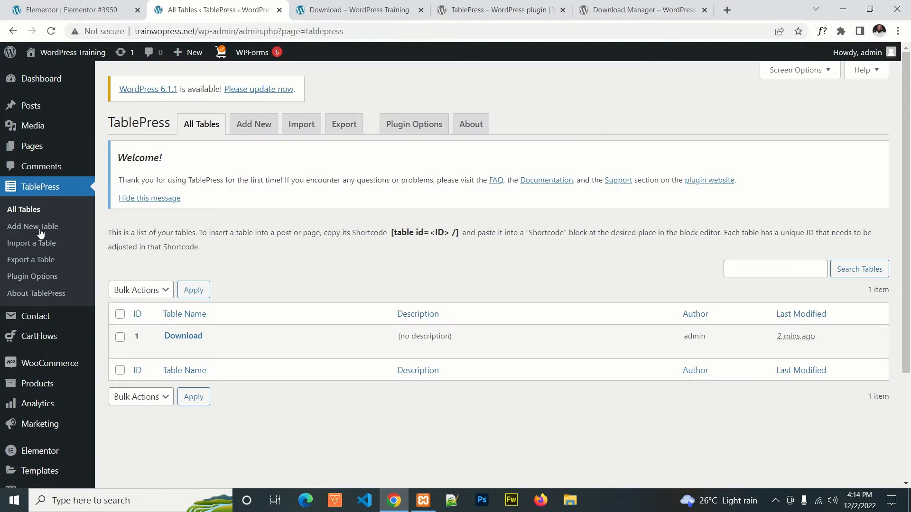
left_click(170, 349)
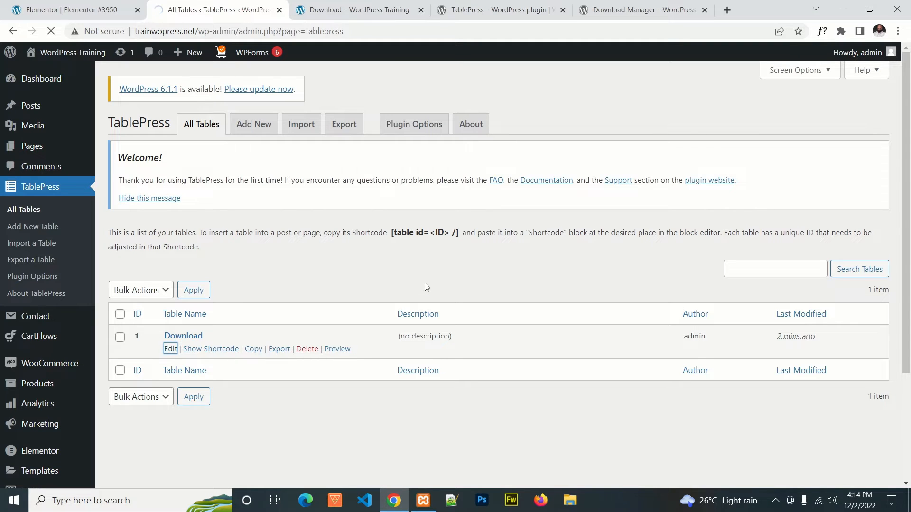
Step: Disable visitor sorting and the table information display for the Download table, and save the changes
scroll(426, 304, "down", 5)
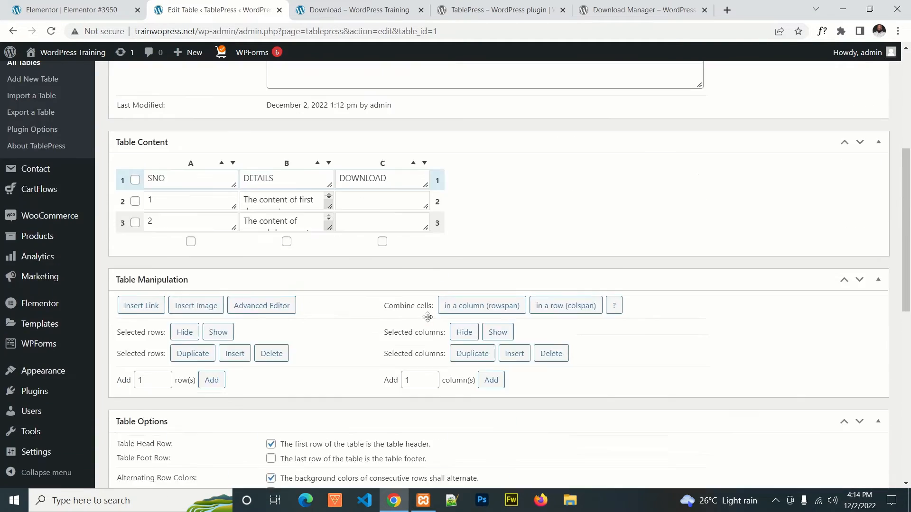
scroll(381, 298, "down", 6)
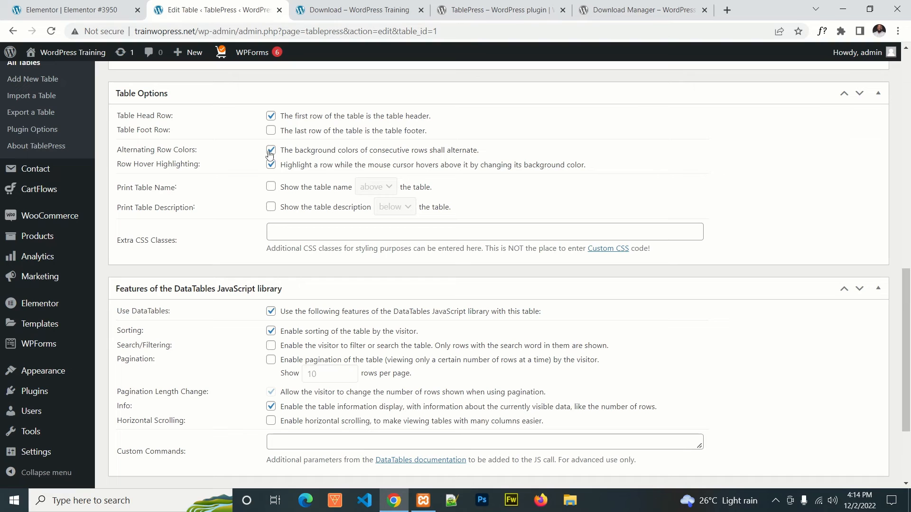
scroll(280, 214, "down", 3)
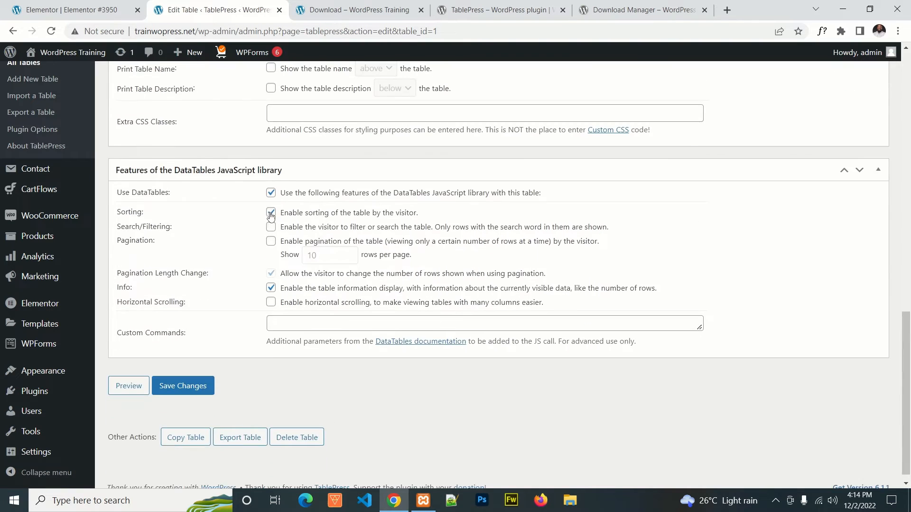
left_click(271, 213)
left_click(271, 288)
left_click(192, 386)
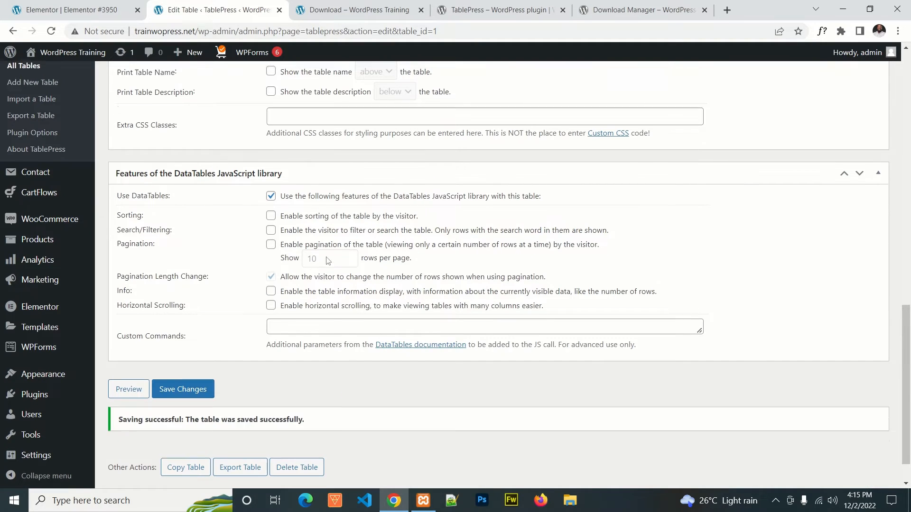
Step: Reload the live Download page to check the table with the saved display options
scroll(327, 260, "up", 9)
left_click(359, 10)
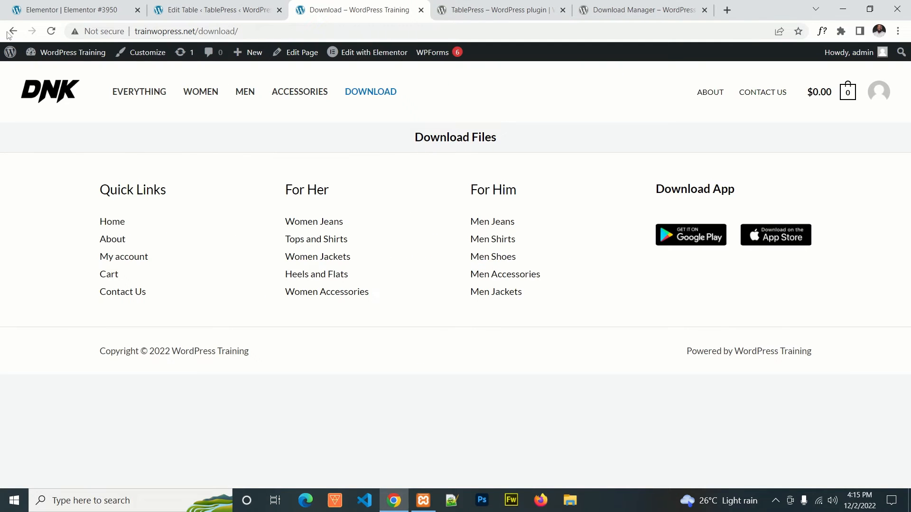
left_click(51, 31)
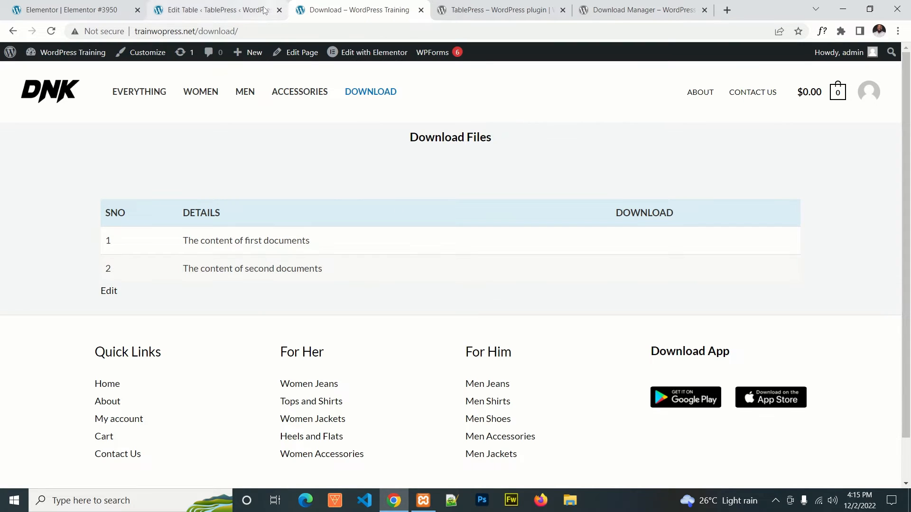
Step: Review the TablePress plugin's description and details on its WordPress.org page
left_click(499, 11)
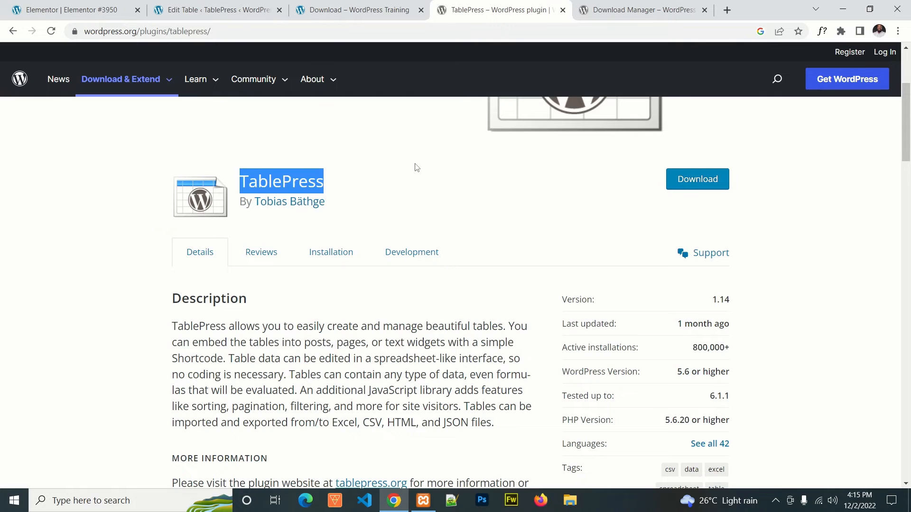
scroll(390, 201, "up", 4)
scroll(351, 289, "down", 7)
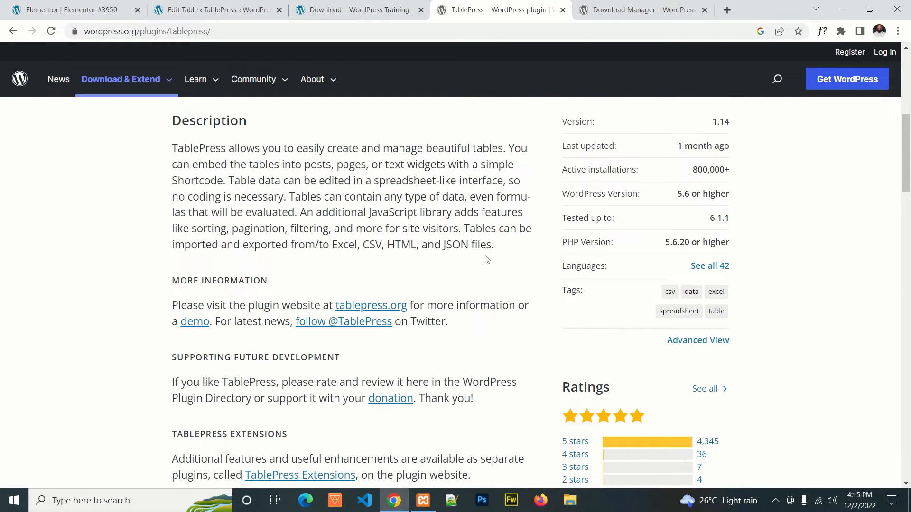
scroll(447, 190, "up", 2)
scroll(447, 230, "up", 1)
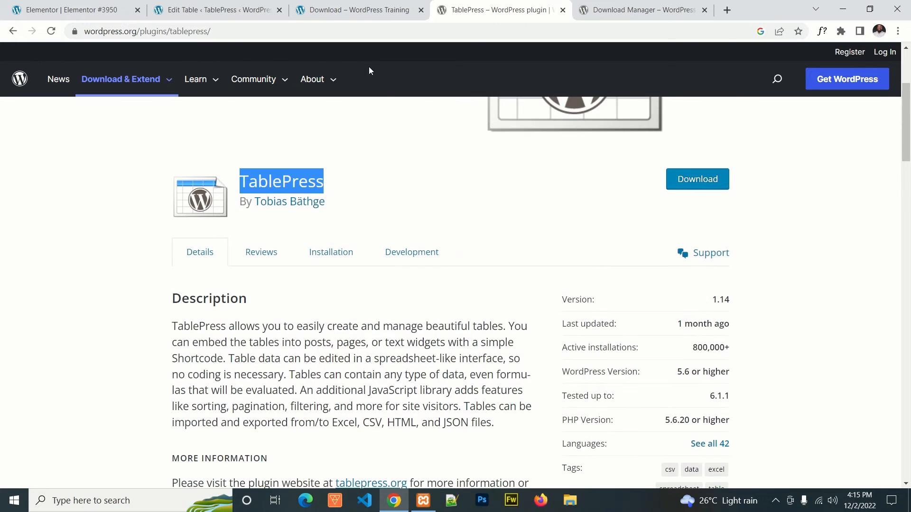
Step: Return to the Download table's editing page and open the list of all TablePress tables
left_click(262, 7)
scroll(545, 230, "up", 6)
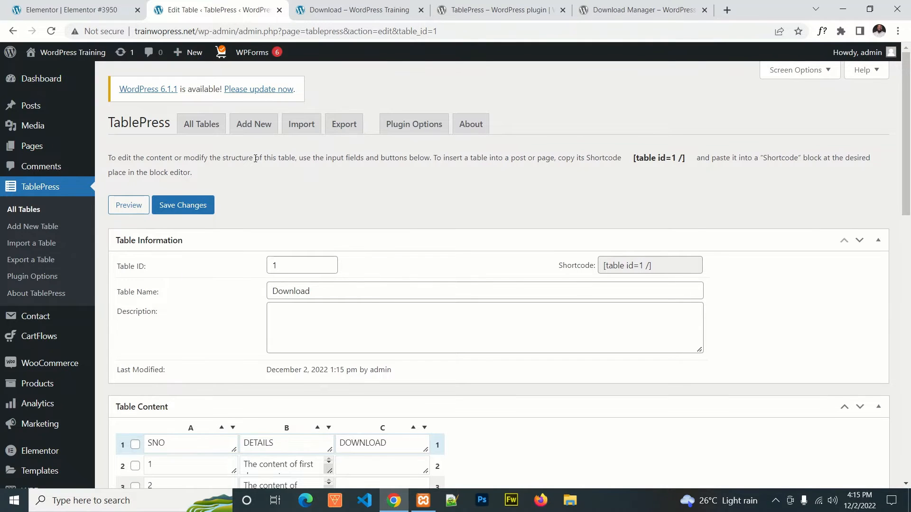
left_click(47, 185)
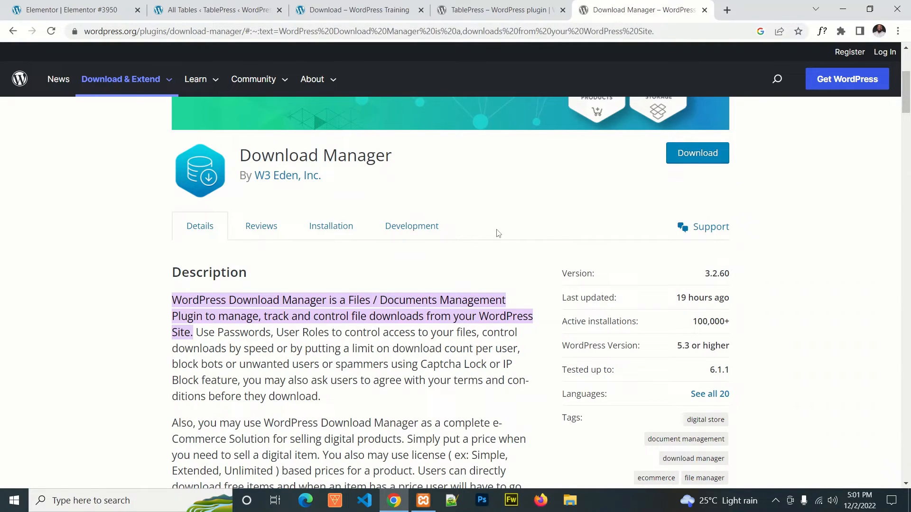
Step: Examine the description and feature list of the Download Manager plugin on its WordPress.org page
scroll(314, 280, "down", 1)
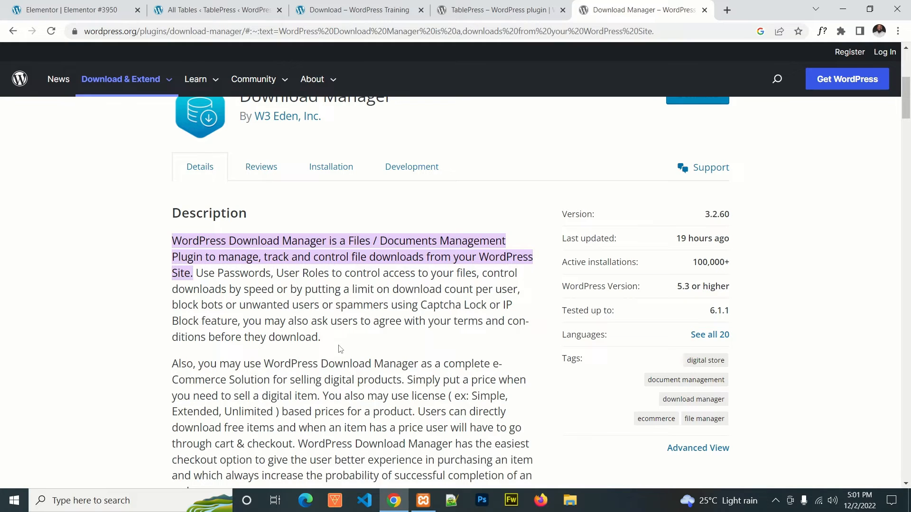
scroll(383, 290, "down", 6)
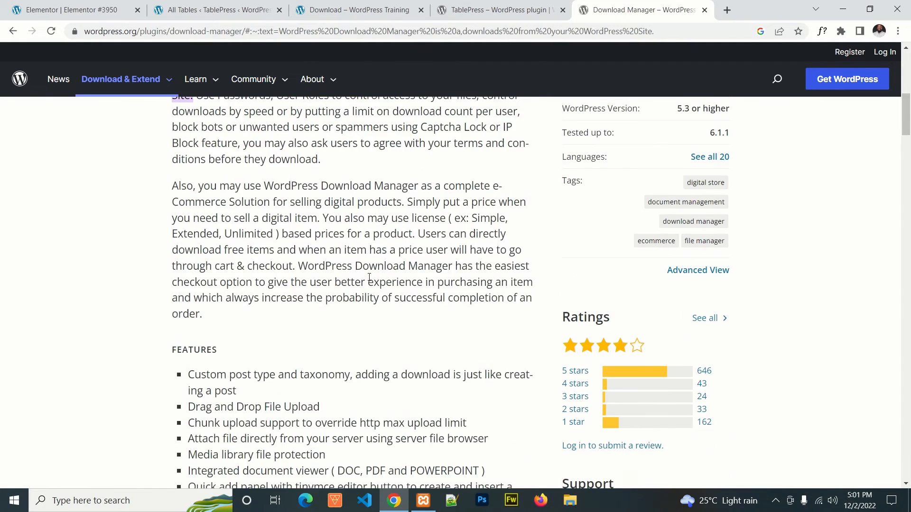
scroll(370, 278, "up", 4)
scroll(395, 261, "down", 5)
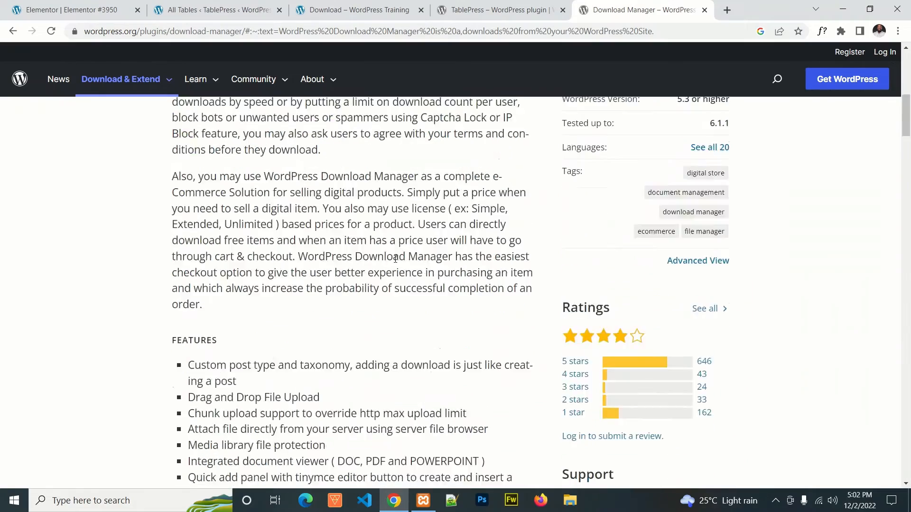
scroll(375, 274, "up", 7)
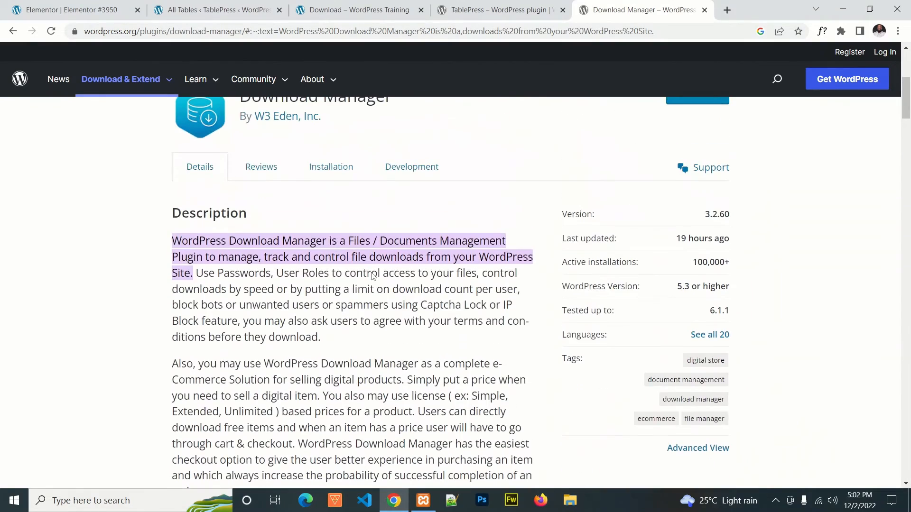
scroll(363, 330, "up", 1)
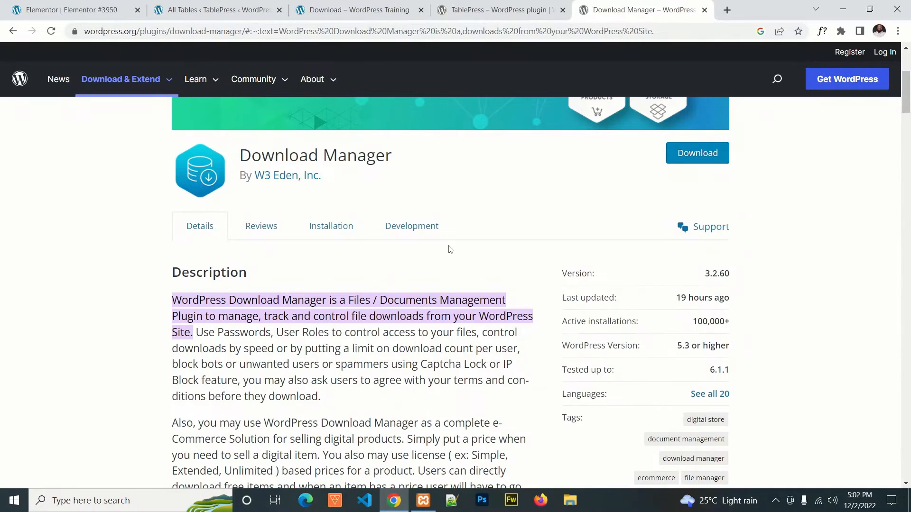
scroll(398, 266, "down", 10)
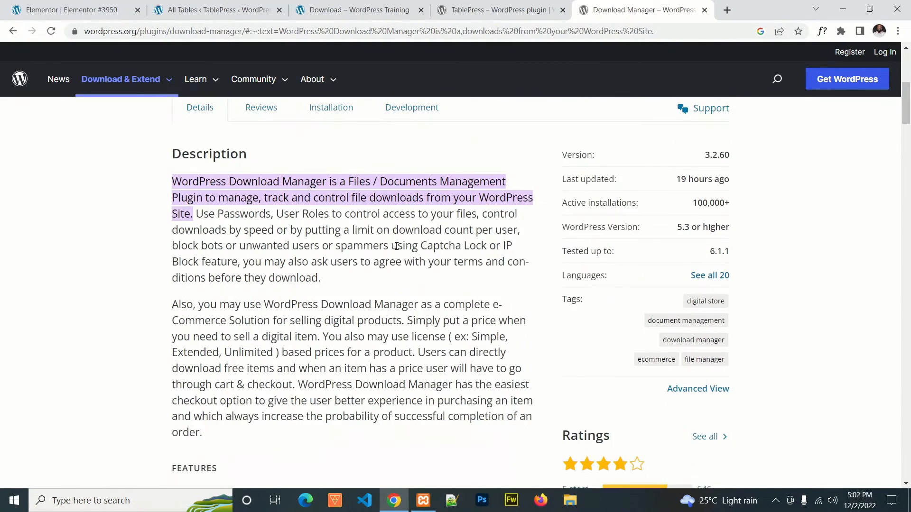
scroll(399, 276, "up", 3)
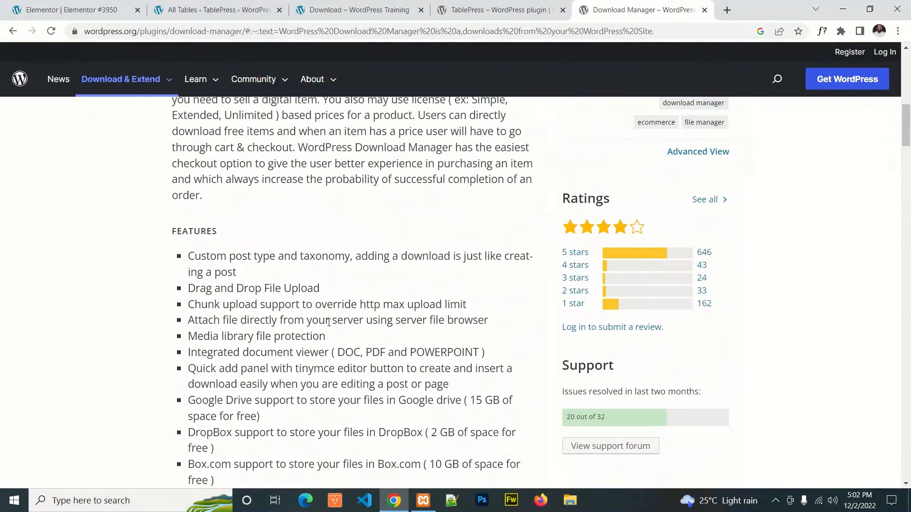
scroll(350, 285, "down", 5)
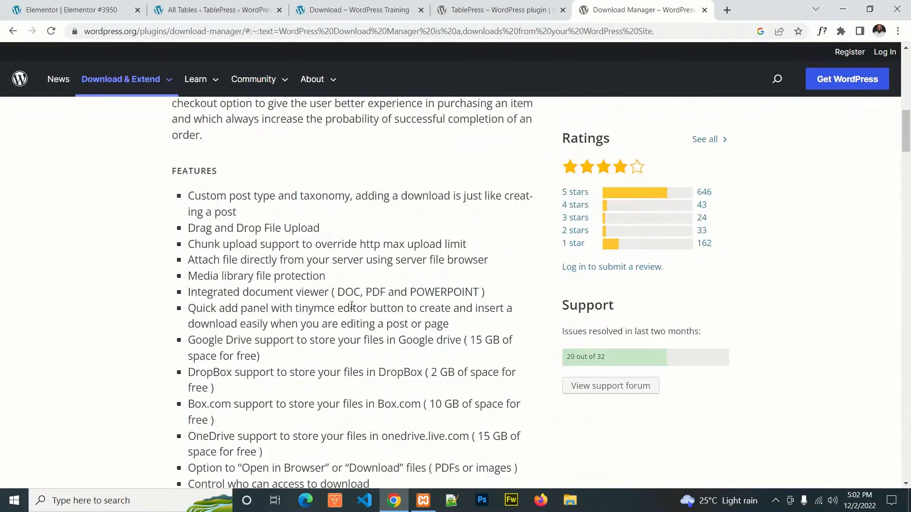
scroll(313, 301, "down", 4)
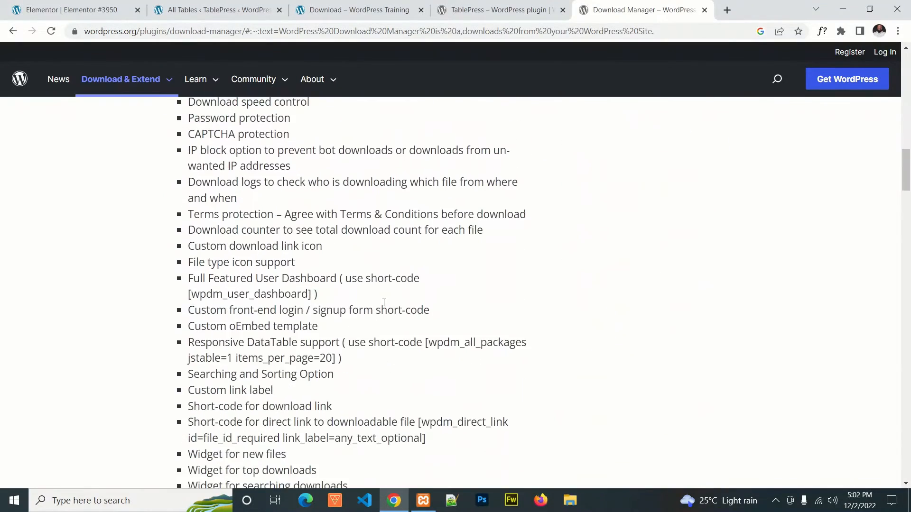
scroll(360, 304, "up", 8)
Step: Go from the live Download page to the WordPress dashboard's installed plugins and start adding a new plugin
left_click(353, 10)
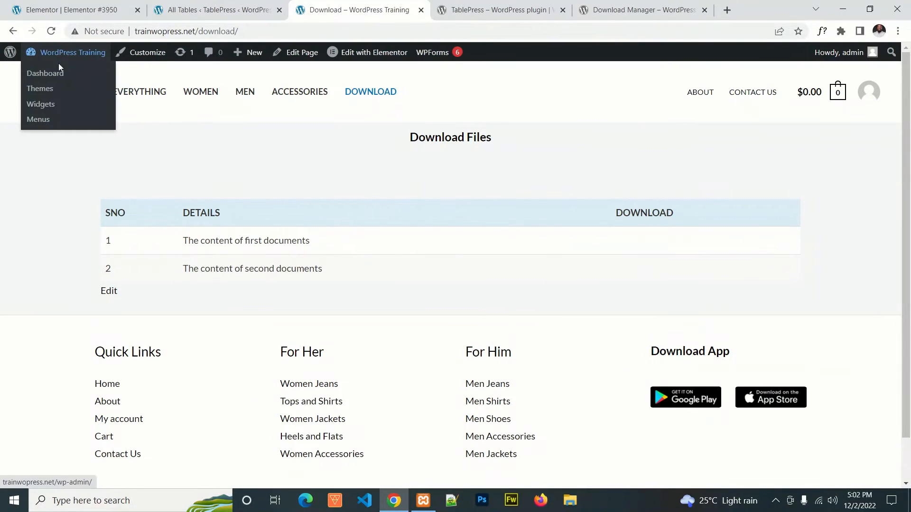
left_click(50, 74)
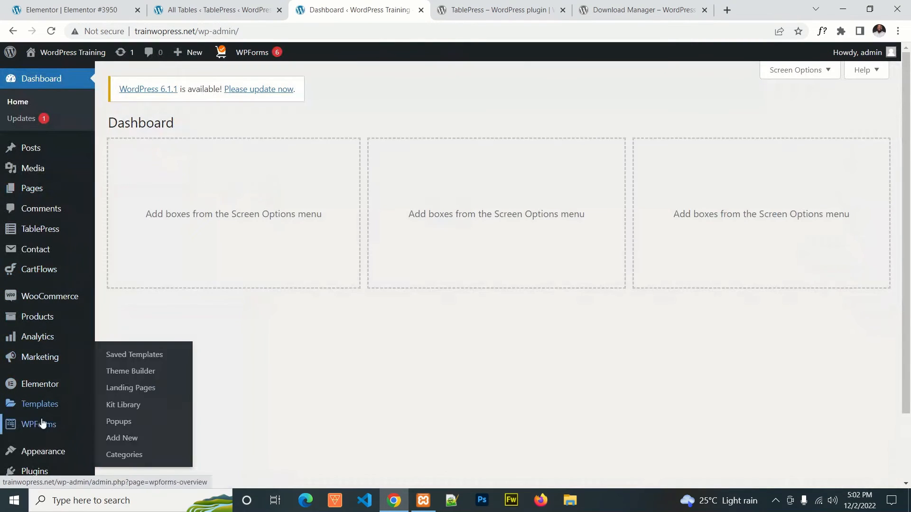
scroll(40, 403, "down", 2)
mouse_move(42, 392)
left_click(142, 394)
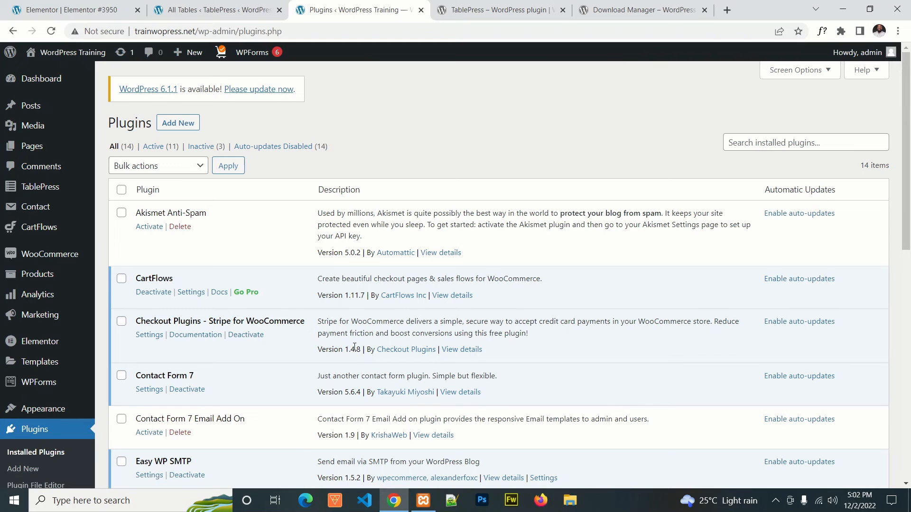
left_click(322, 151)
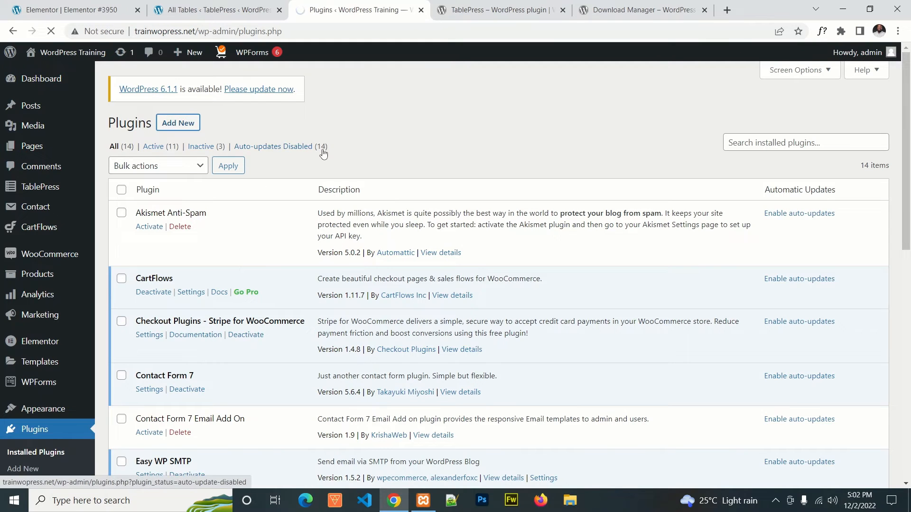
Step: Copy the plugin name "Download Manager" from its WordPress.org page and search for it in Add Plugins
left_click(617, 10)
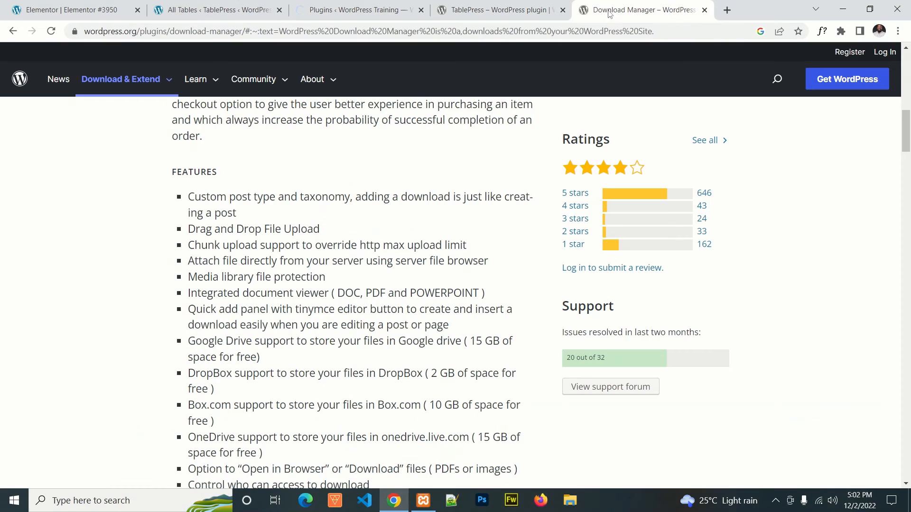
scroll(232, 142, "up", 15)
scroll(233, 142, "down", 5)
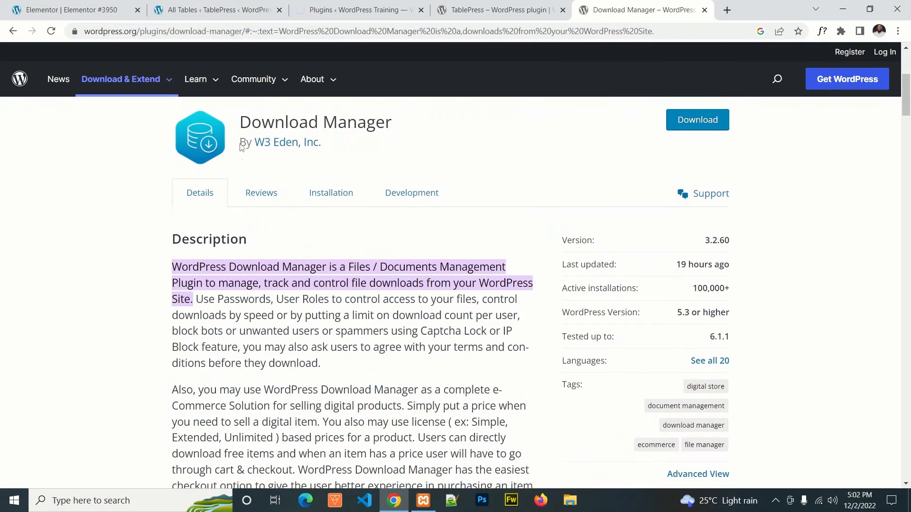
left_click_drag(241, 122, 380, 124)
right_click(358, 123)
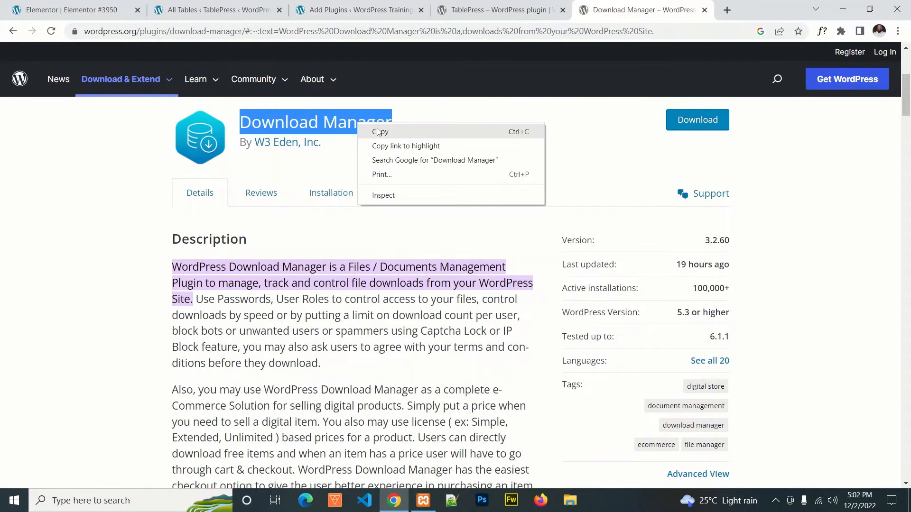
left_click(375, 128)
left_click(361, 9)
left_click(756, 163)
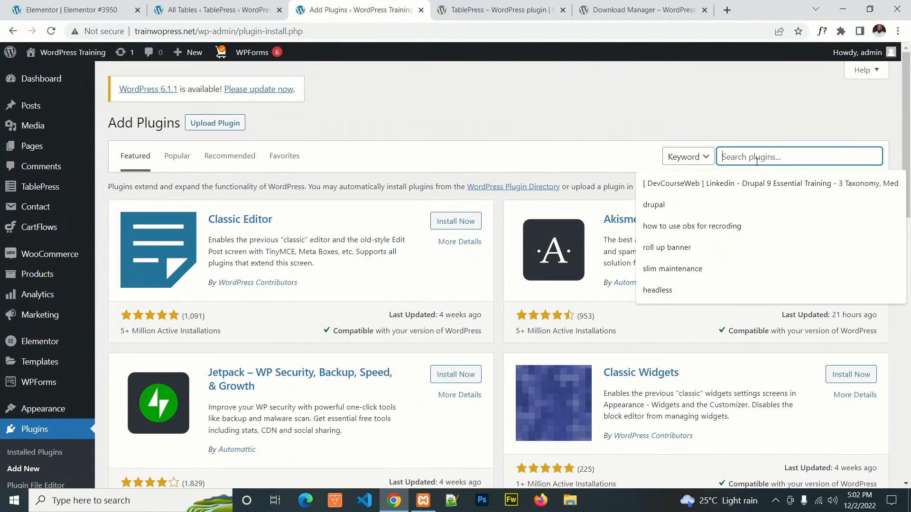
key("ctrl+v")
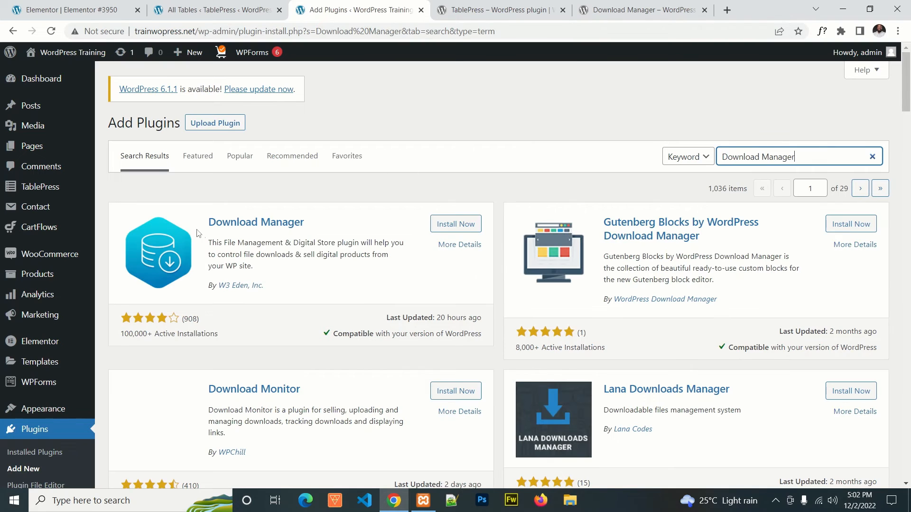
Step: Install and activate the Download Manager plugin by W3 Eden, Inc., and dismiss its update notice
left_click(451, 230)
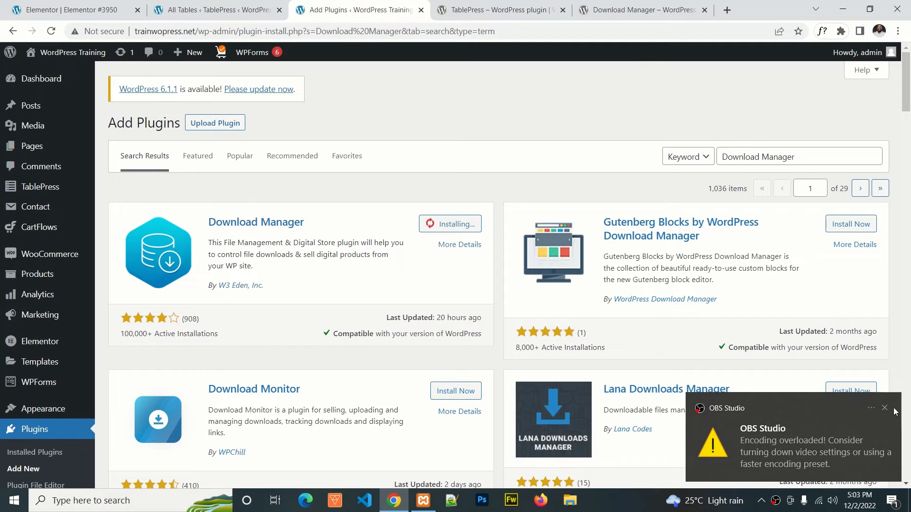
left_click(884, 408)
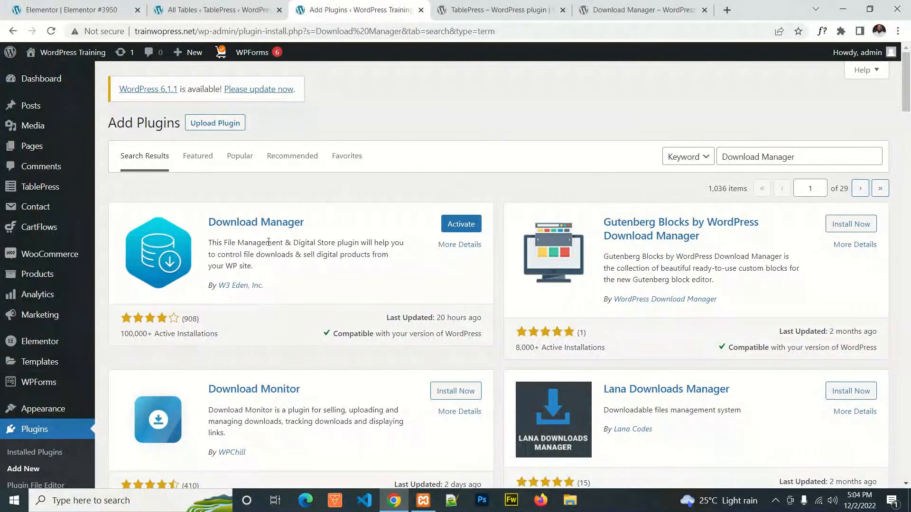
left_click(450, 228)
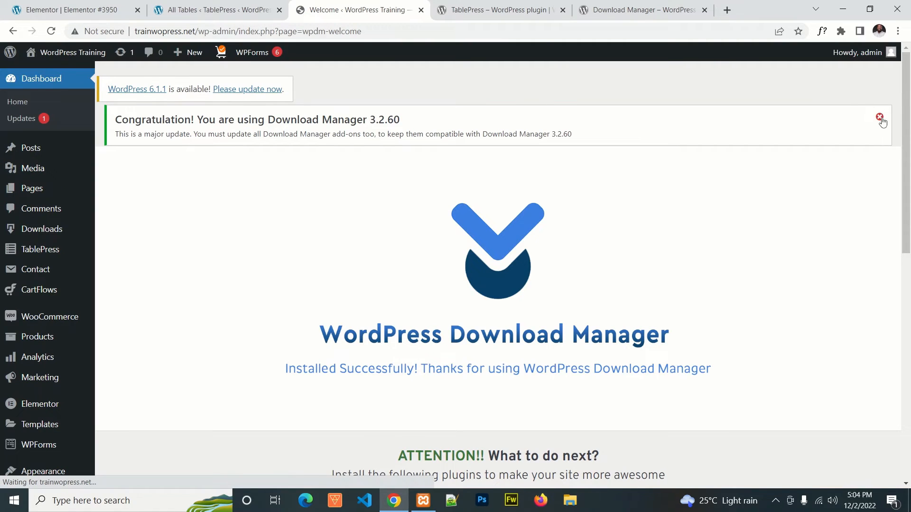
left_click(883, 116)
Step: Open the Downloads section and look through Download Manager's list of link templates
mouse_move(36, 234)
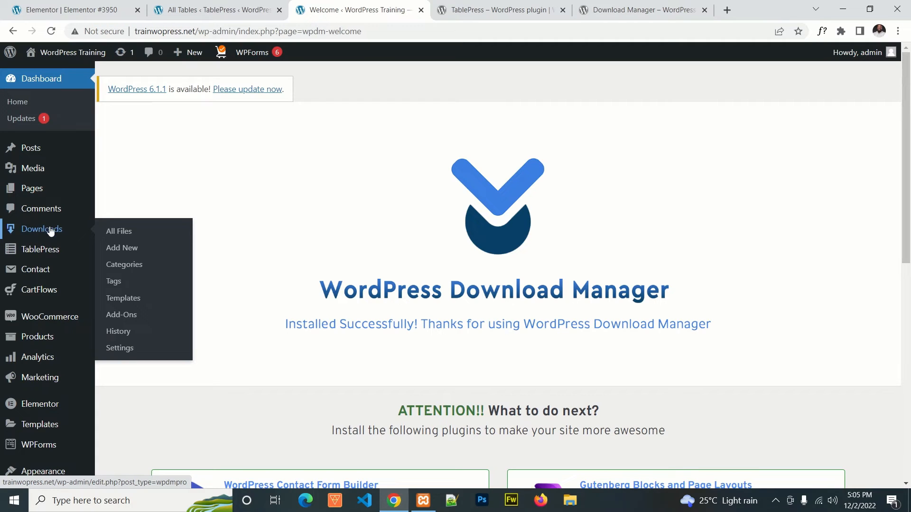
left_click(51, 232)
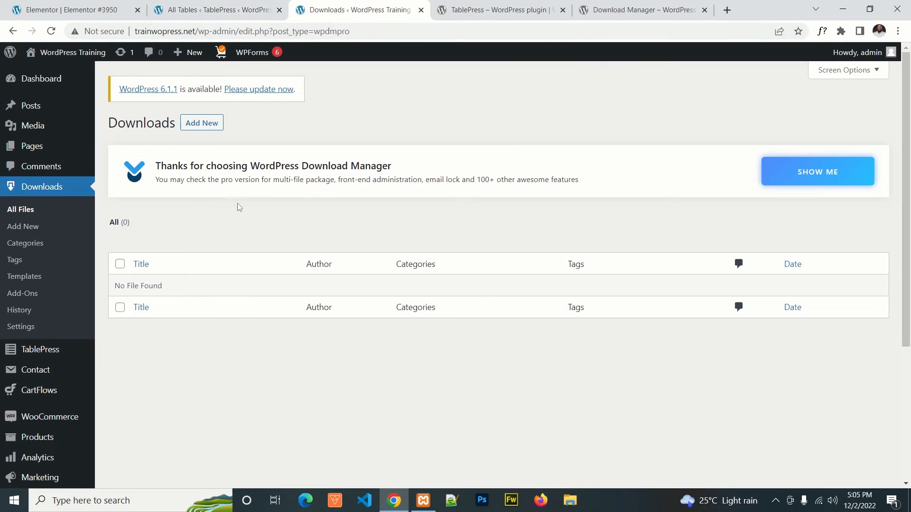
mouse_move(188, 148)
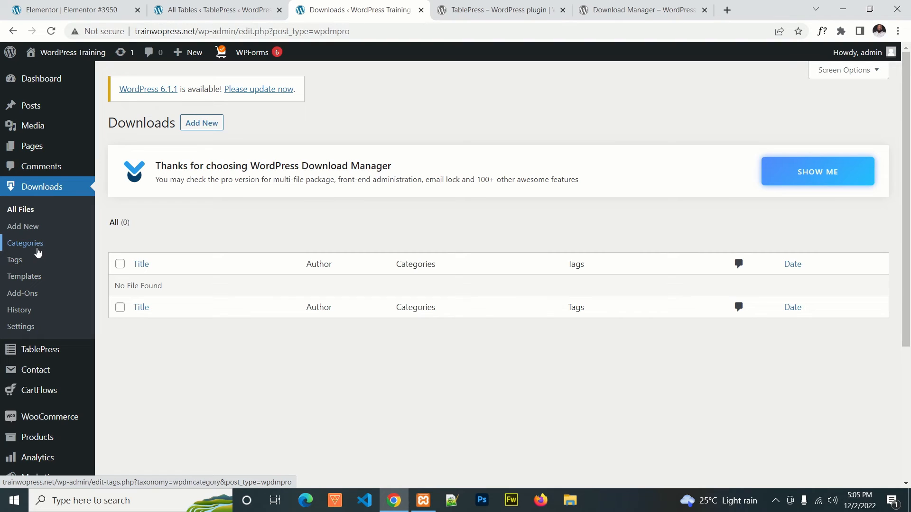
left_click(28, 276)
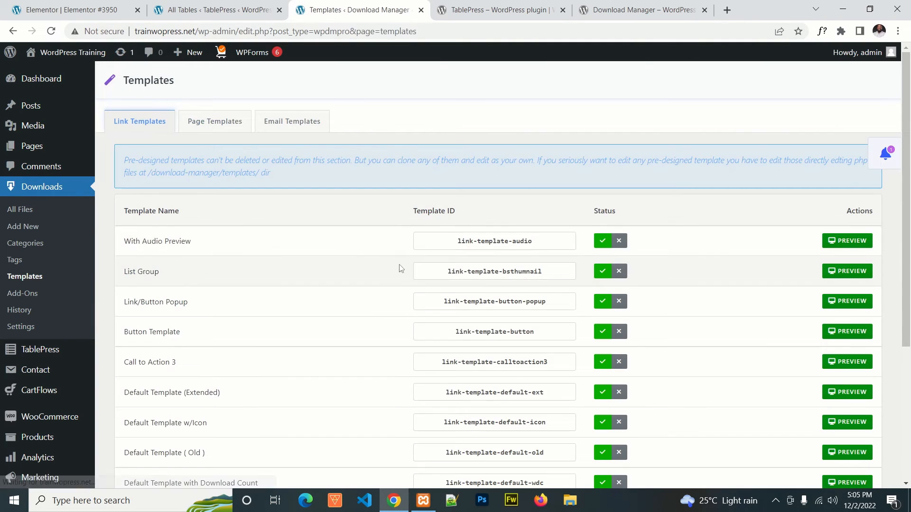
scroll(272, 295, "down", 3)
scroll(272, 295, "down", 1)
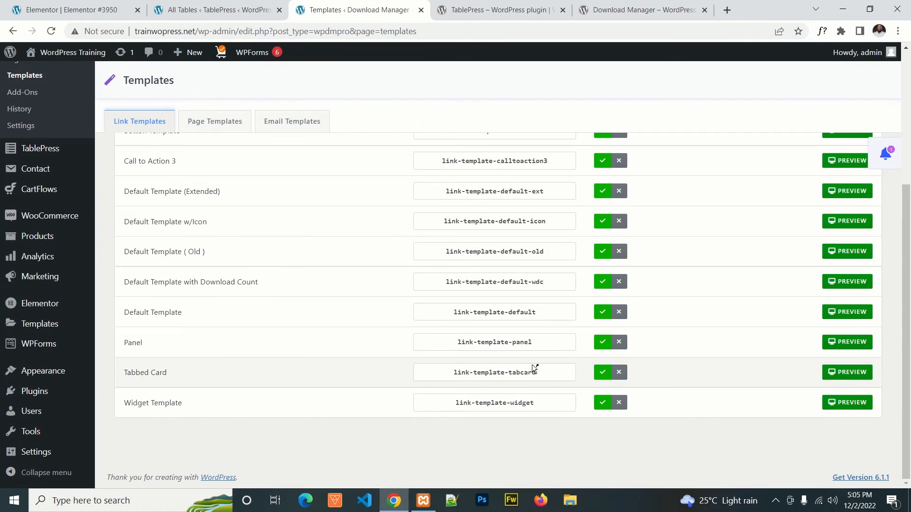
scroll(531, 364, "up", 5)
Step: Open Download Manager's settings and look through the basic options, from editor and access to reCAPTCHA, verification, upload and messages
left_click(31, 332)
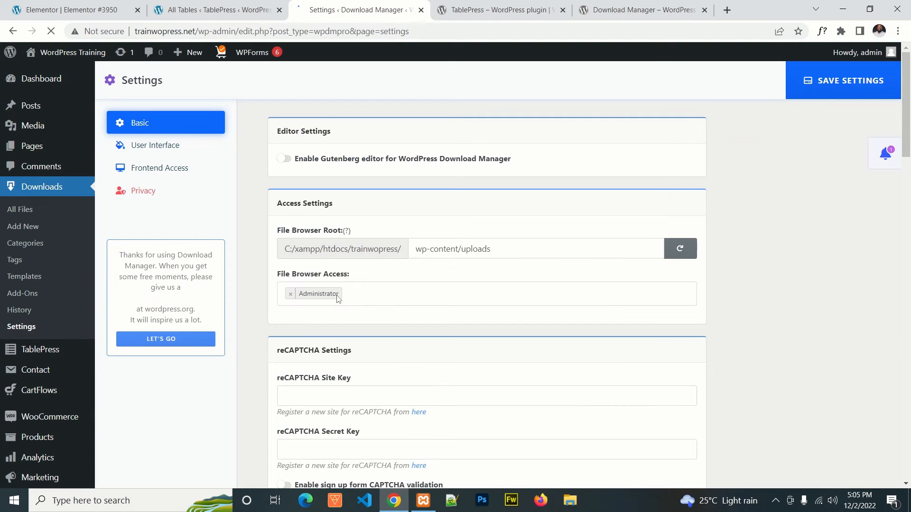
scroll(538, 237, "down", 3)
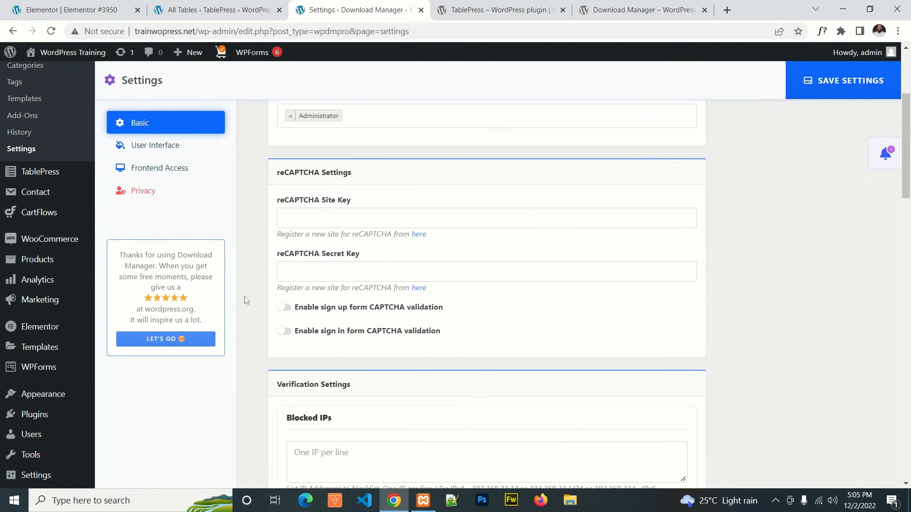
left_click(342, 214)
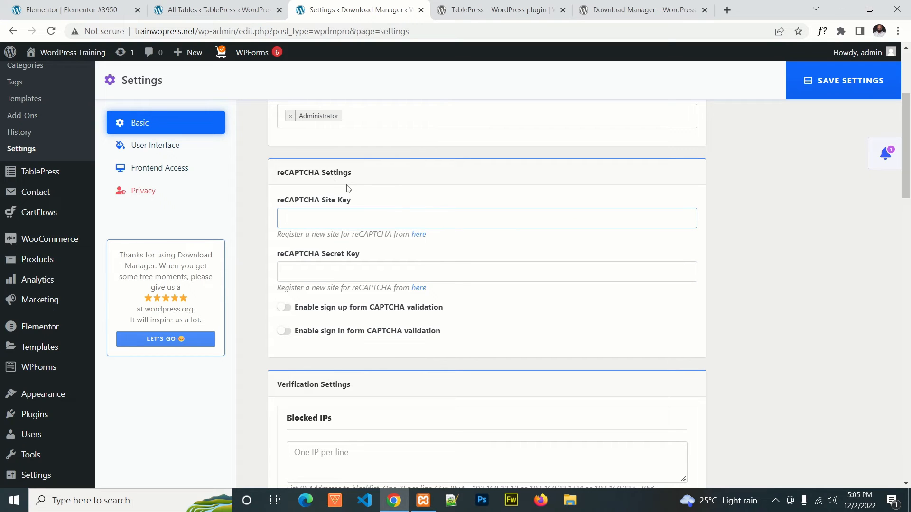
scroll(372, 222, "down", 3)
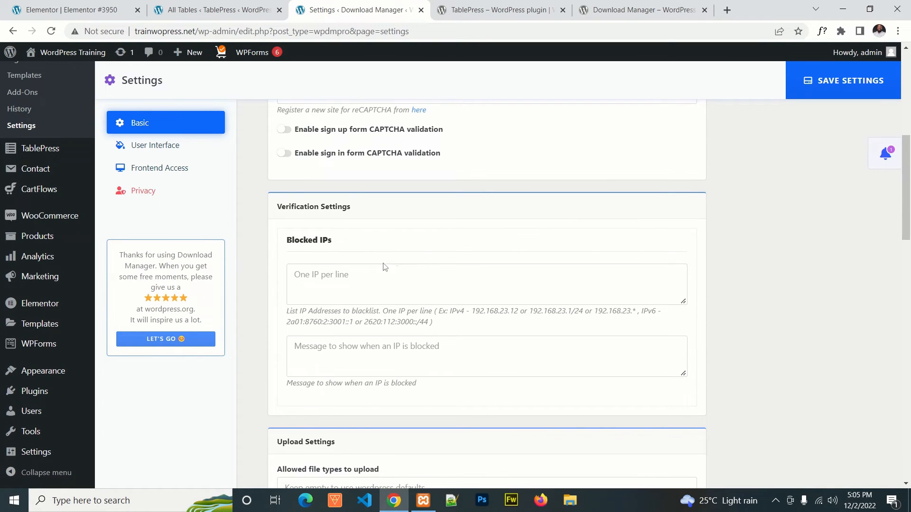
scroll(379, 275, "down", 8)
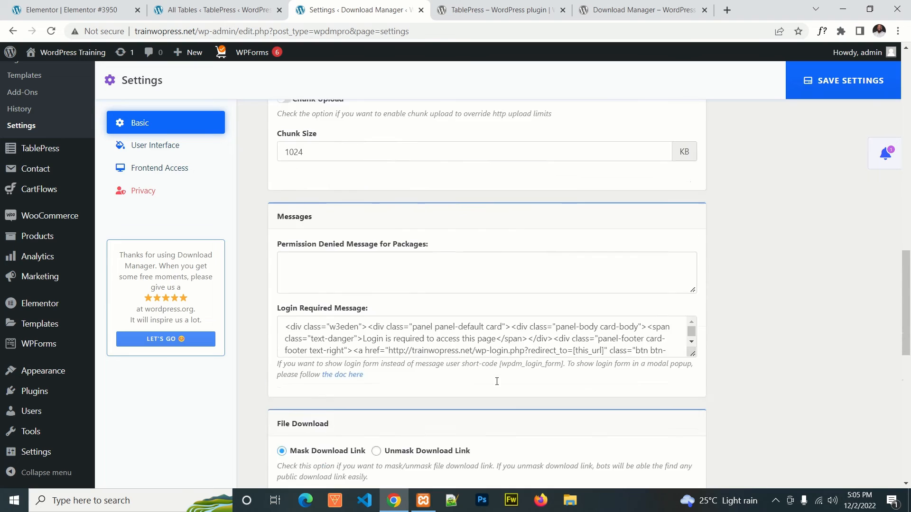
scroll(526, 282, "up", 1)
scroll(526, 281, "up", 10)
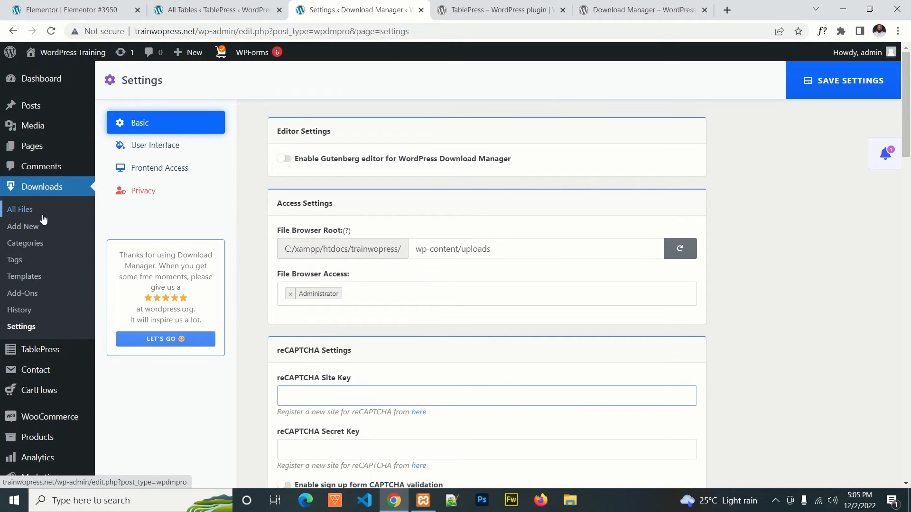
Step: From the list of all download files, start a new file entry and title it "Demo File"
left_click(29, 210)
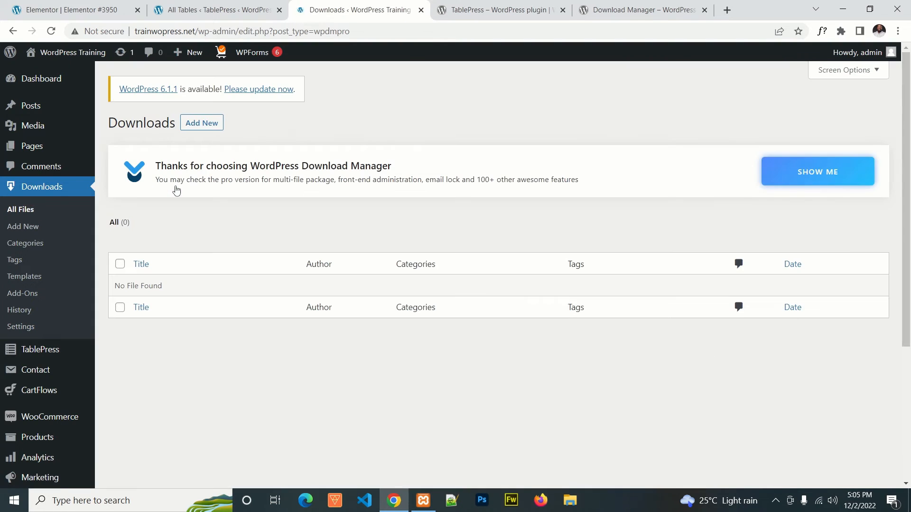
left_click(202, 123)
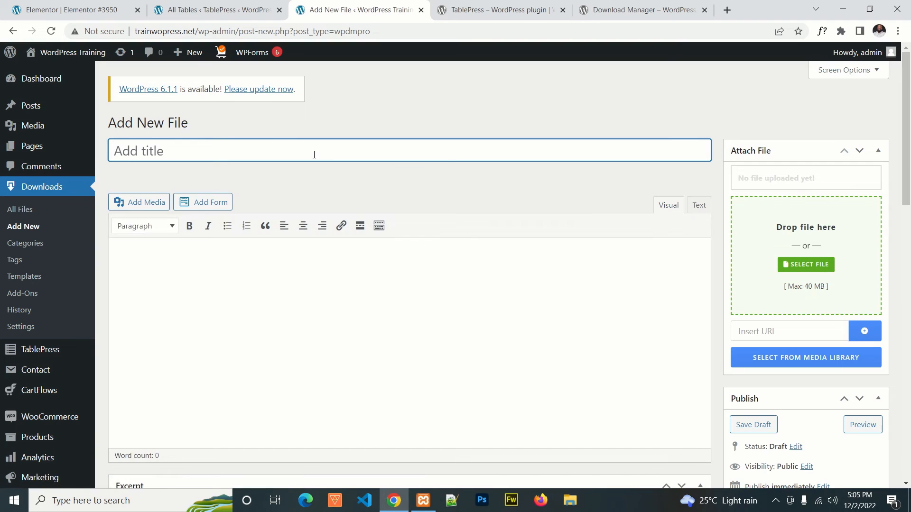
type("Demo File")
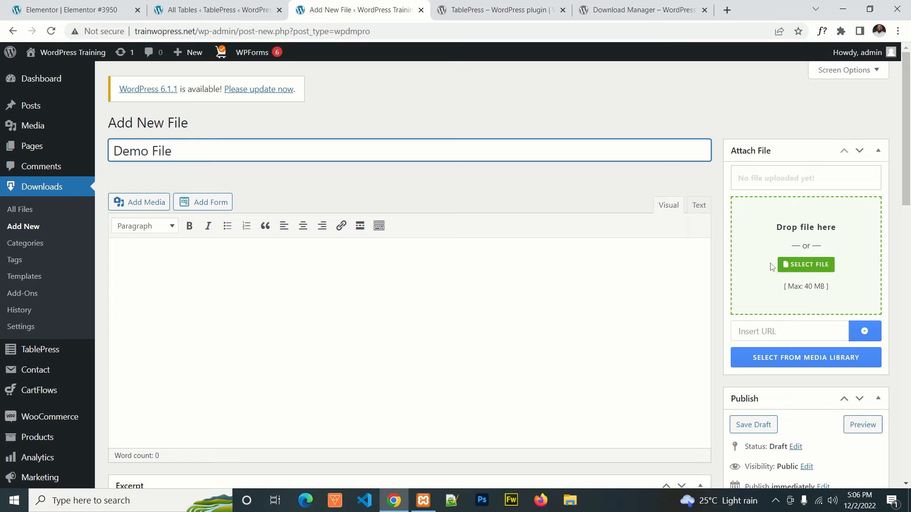
Step: Attach the 12_2022 invoice PDF marked (1) from the computer's Downloads folder to the file entry
left_click(828, 268)
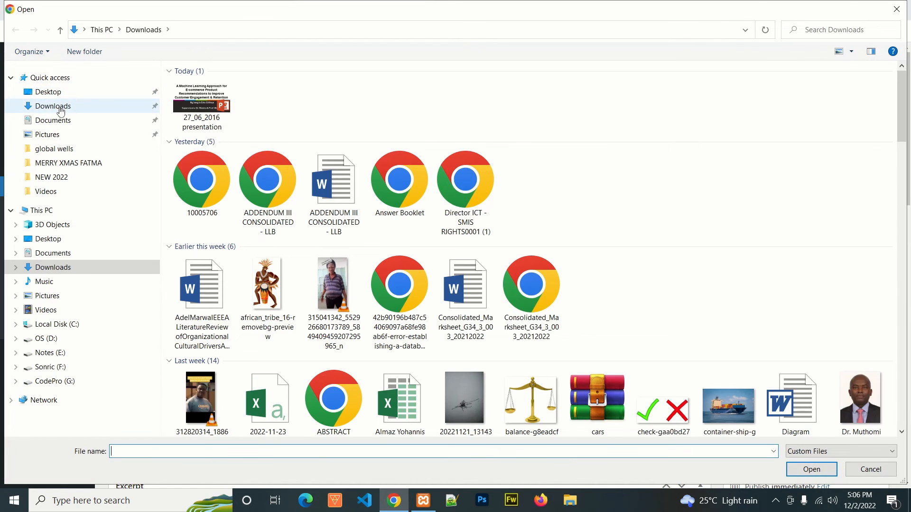
left_click(60, 110)
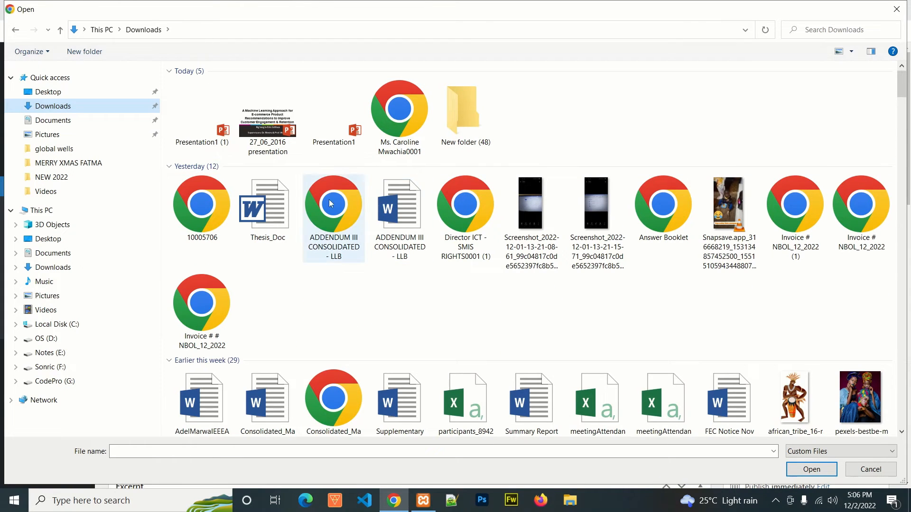
left_click(198, 212)
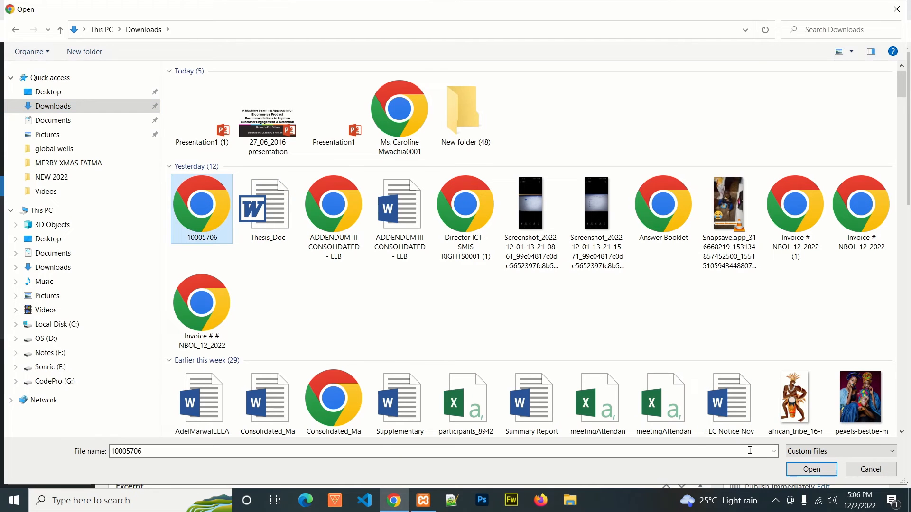
left_click(813, 226)
left_click(808, 469)
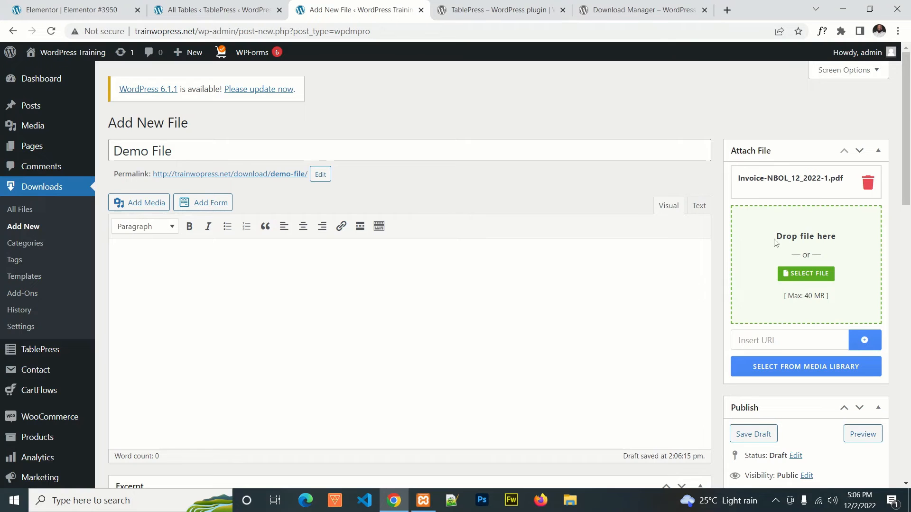
Step: Set the link label in the file's package settings to "Download"
scroll(566, 286, "down", 3)
scroll(566, 285, "down", 13)
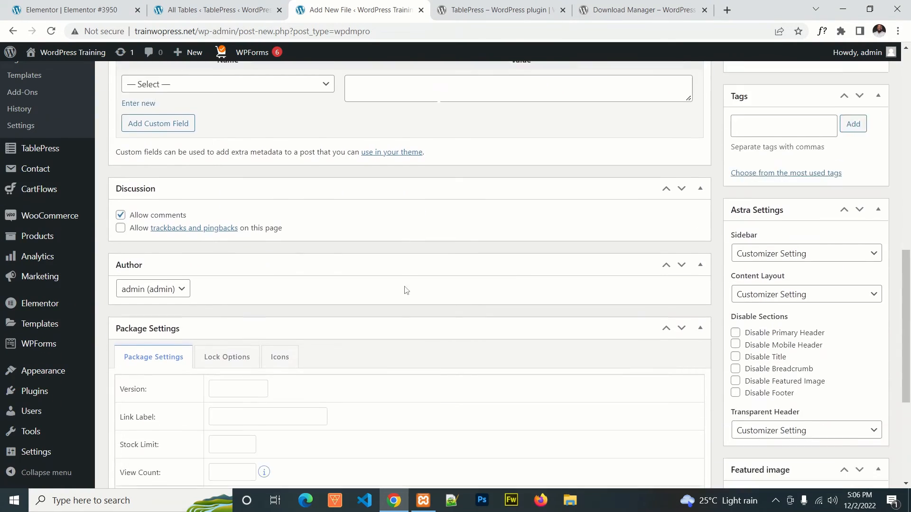
left_click(228, 192)
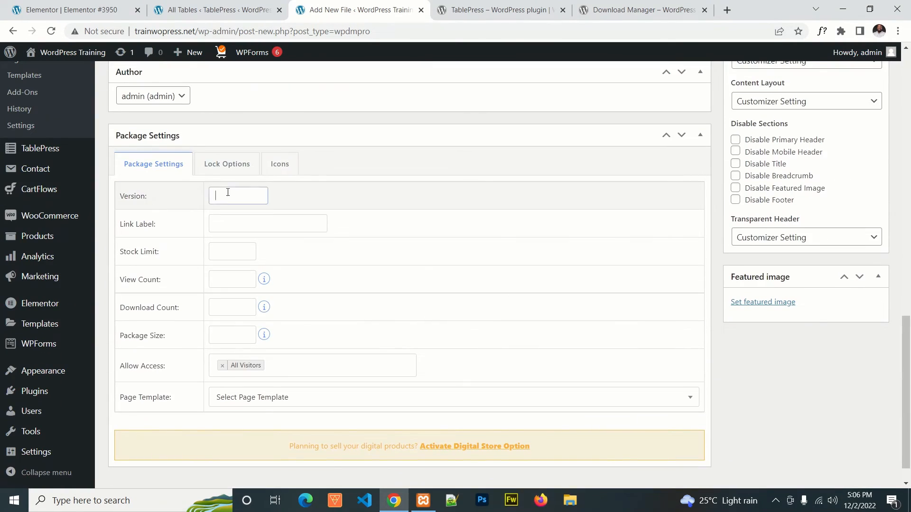
left_click(229, 224)
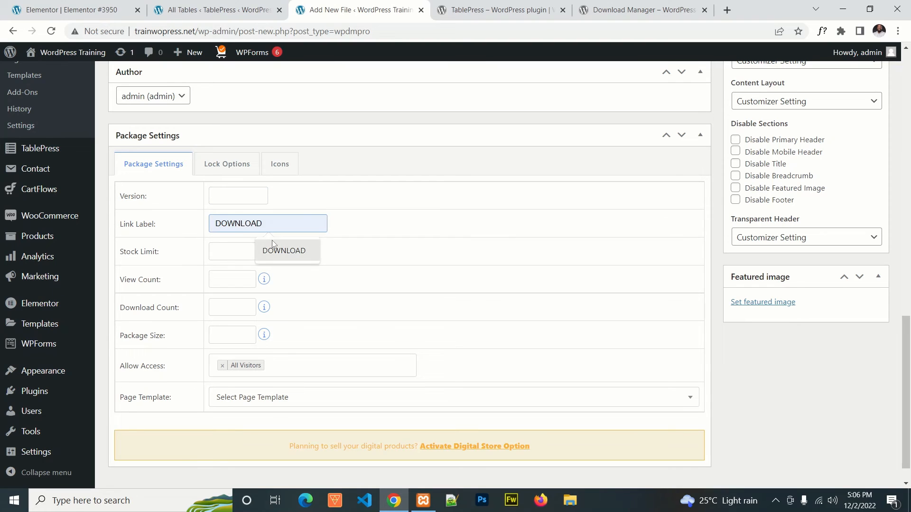
left_click(283, 250)
double_click(265, 226)
mouse_move(82, 224)
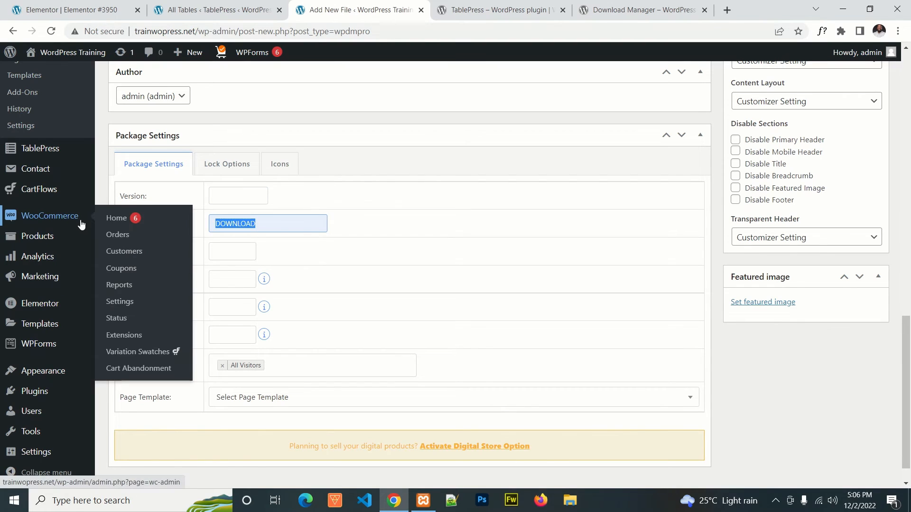
type("Don")
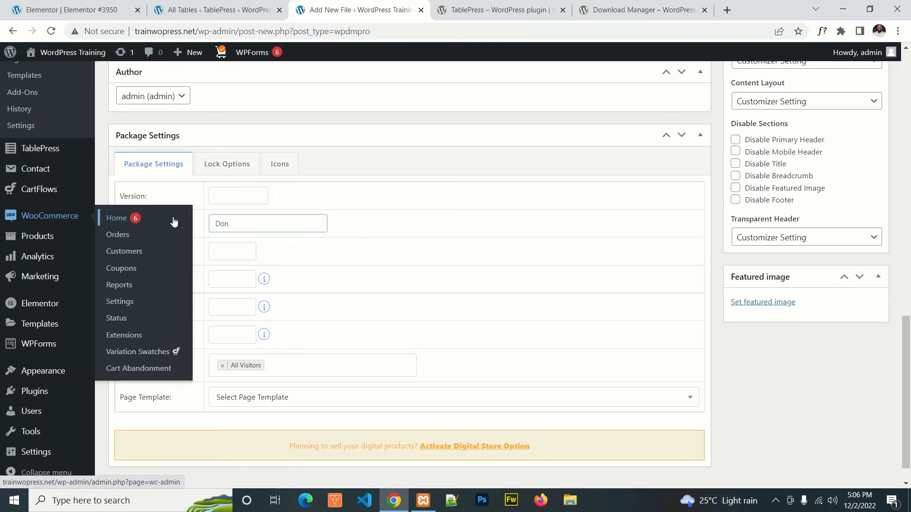
key("BackSpace")
type("wnload")
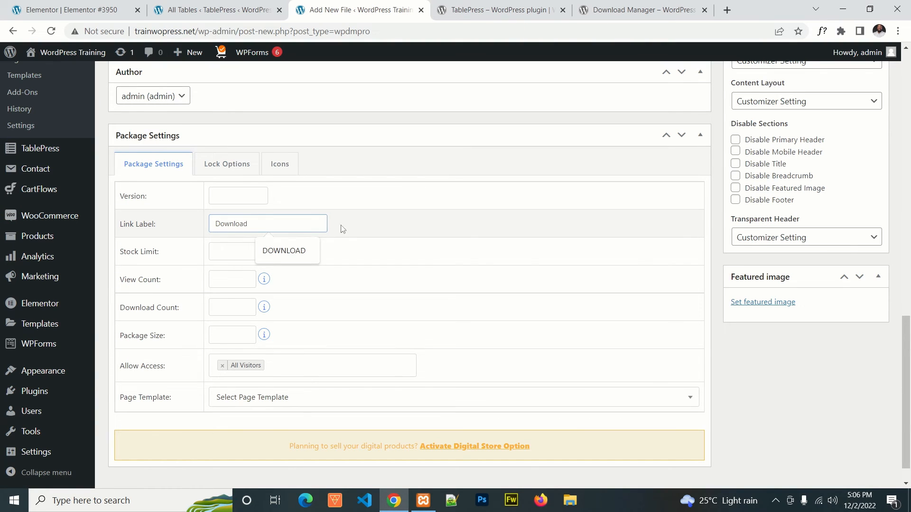
left_click(382, 216)
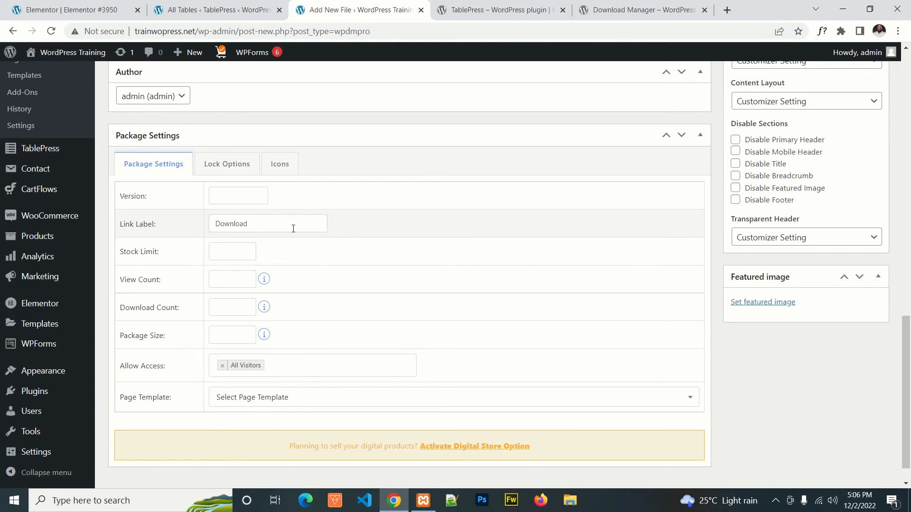
left_click(251, 222)
left_click(445, 235)
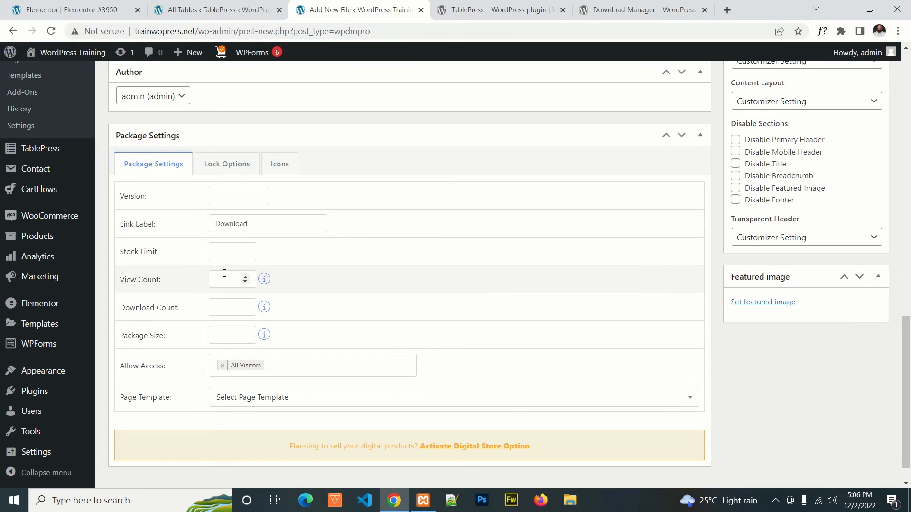
Step: Set the package's view count to 1, then remove and reselect All Visitors for the allowed access
left_click(245, 277)
left_click(217, 305)
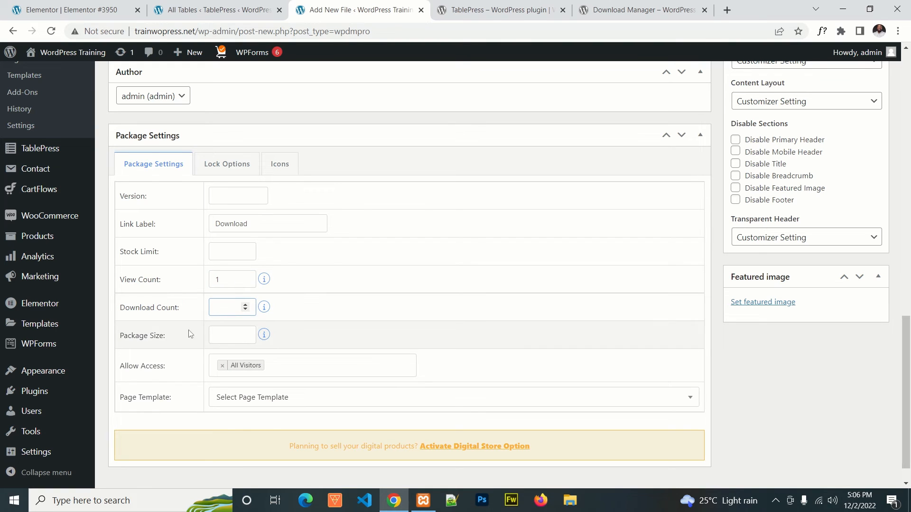
left_click(230, 337)
left_click(288, 368)
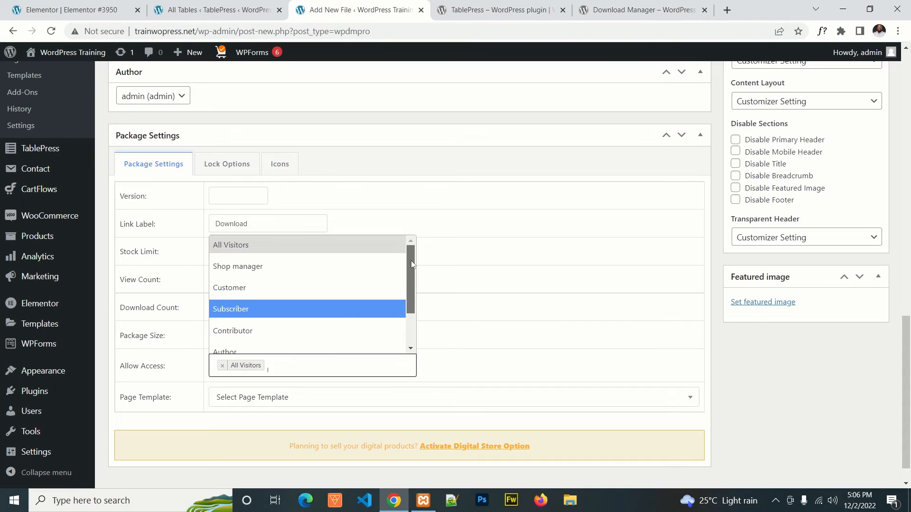
left_click(309, 246)
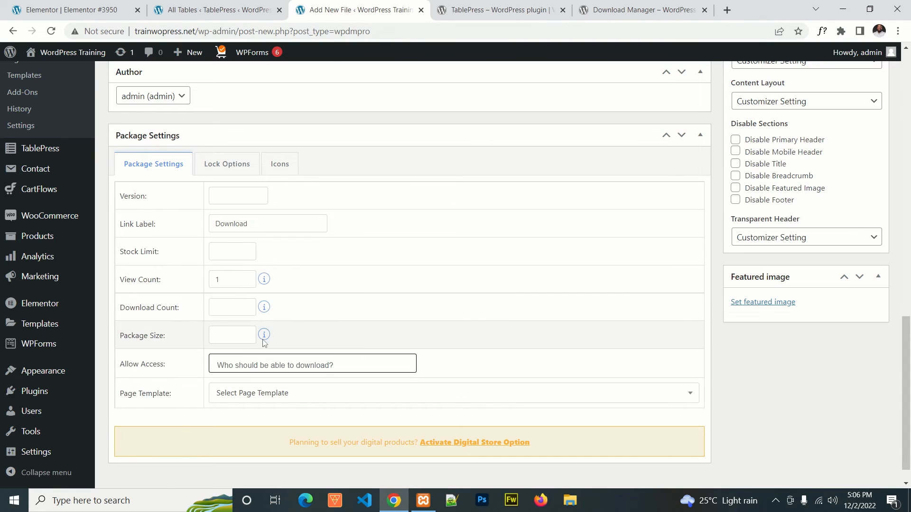
left_click(364, 358)
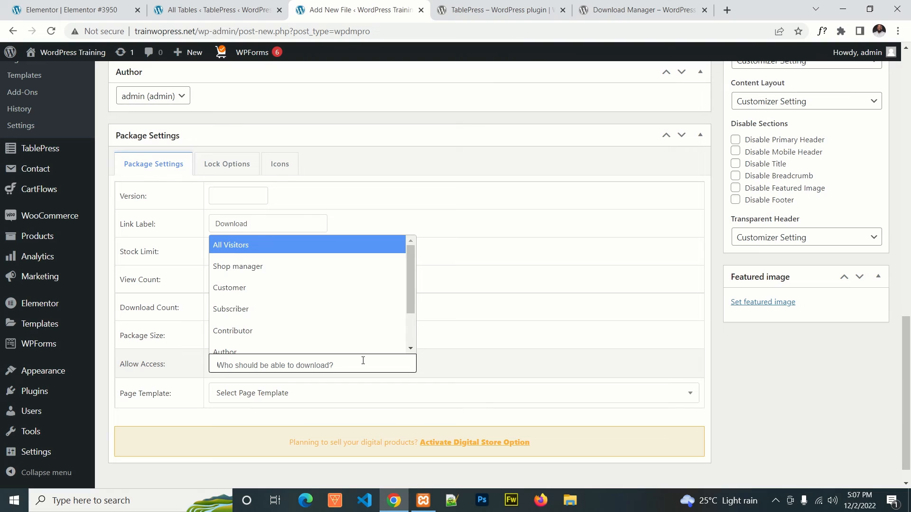
left_click(227, 244)
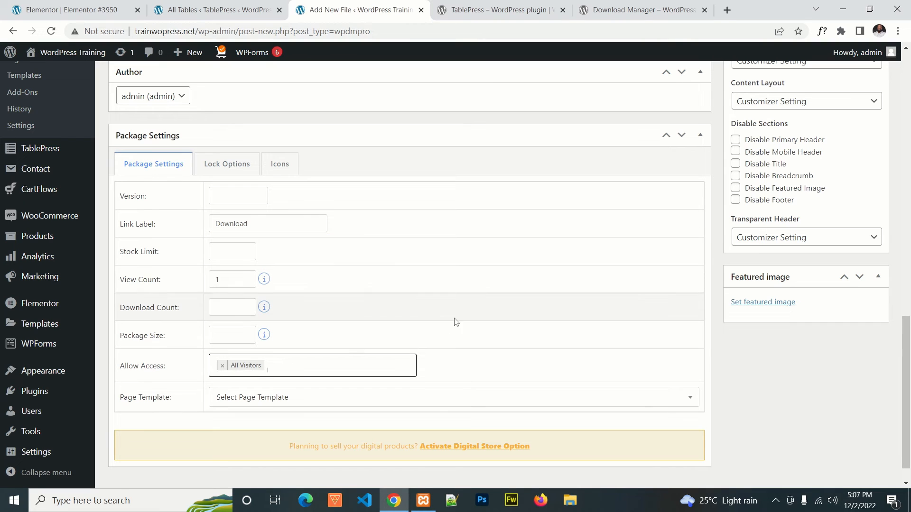
Step: Look through the page templates offered for the package without choosing one
left_click(299, 398)
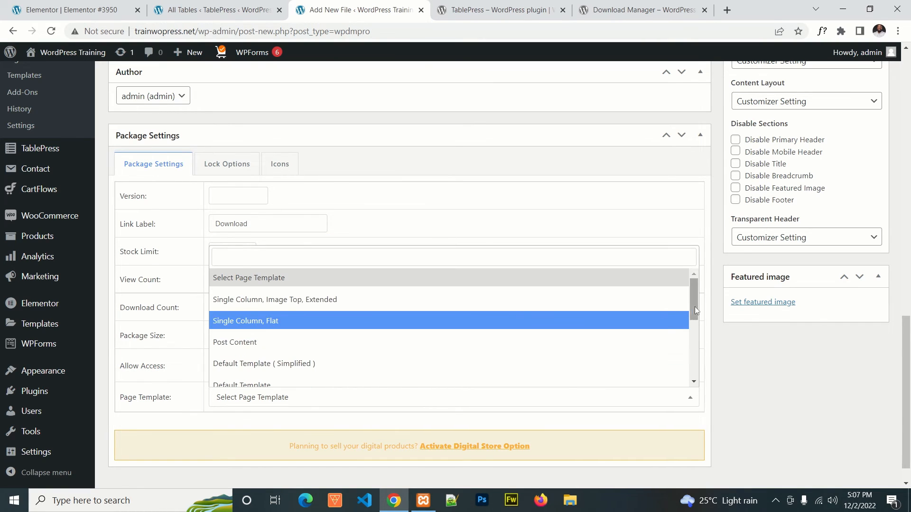
mouse_move(694, 306)
left_mouse_down()
mouse_move(694, 366)
mouse_move(690, 300)
left_mouse_up()
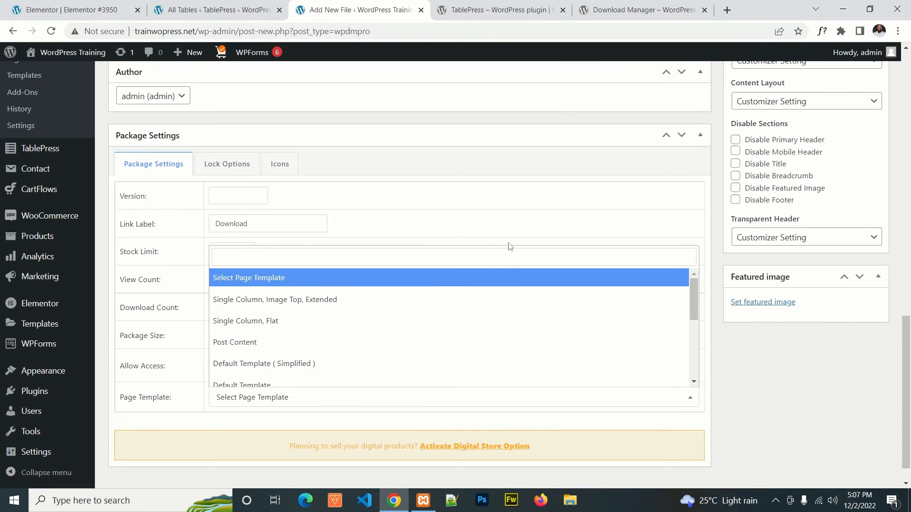
left_click(508, 230)
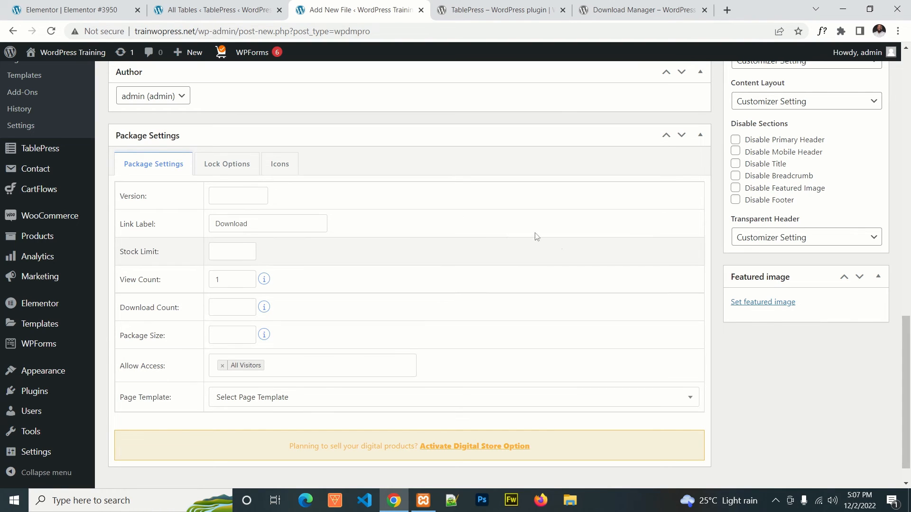
Step: Enable the Must Agree with Terms lock to examine its terms page, title, conditions and checkbox label fields, and disable it again
left_click(222, 165)
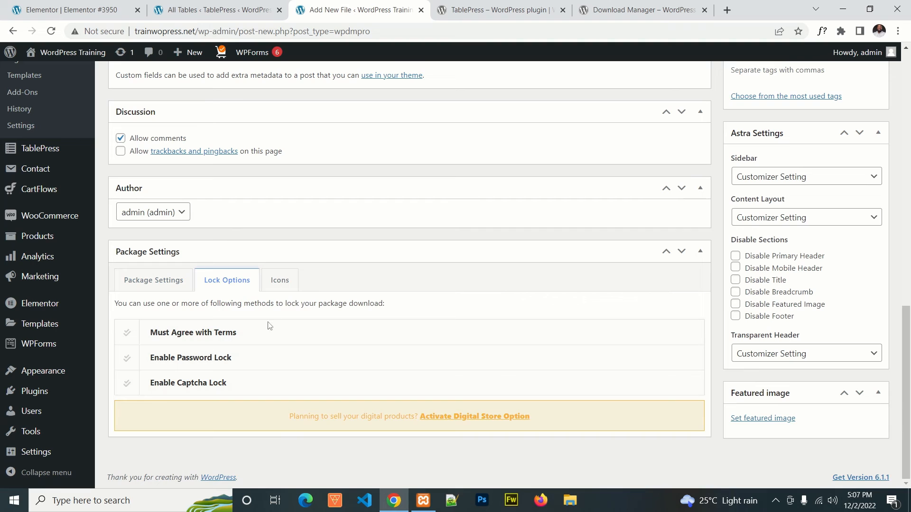
left_click(186, 333)
scroll(266, 363, "down", 1)
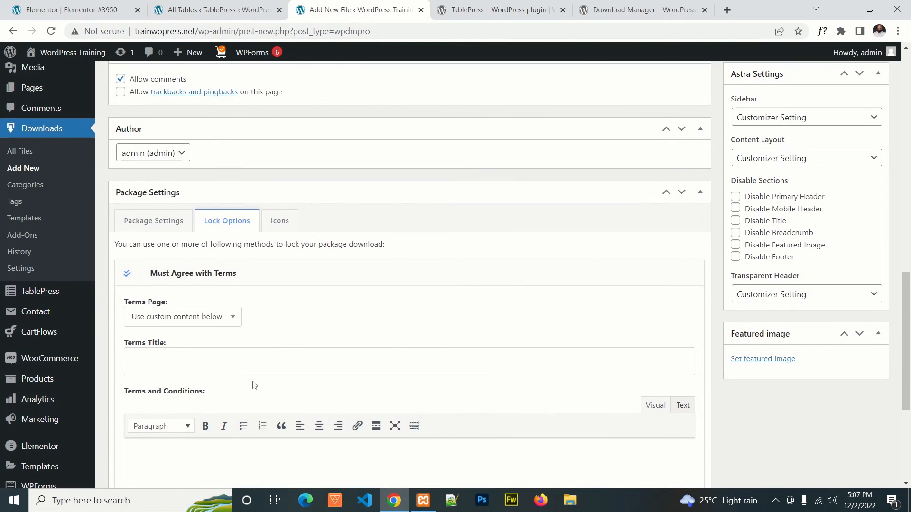
left_click(193, 317)
left_click(283, 319)
left_click(154, 363)
scroll(289, 326, "down", 3)
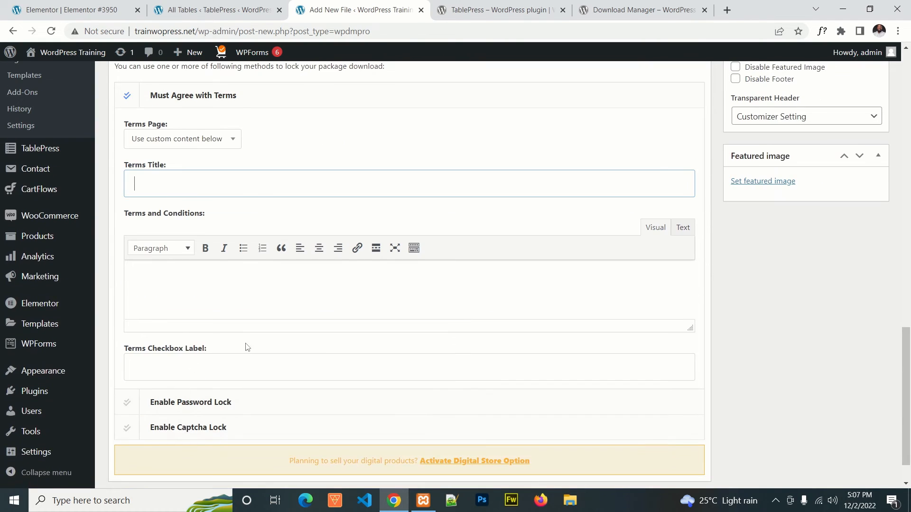
scroll(287, 308, "up", 2)
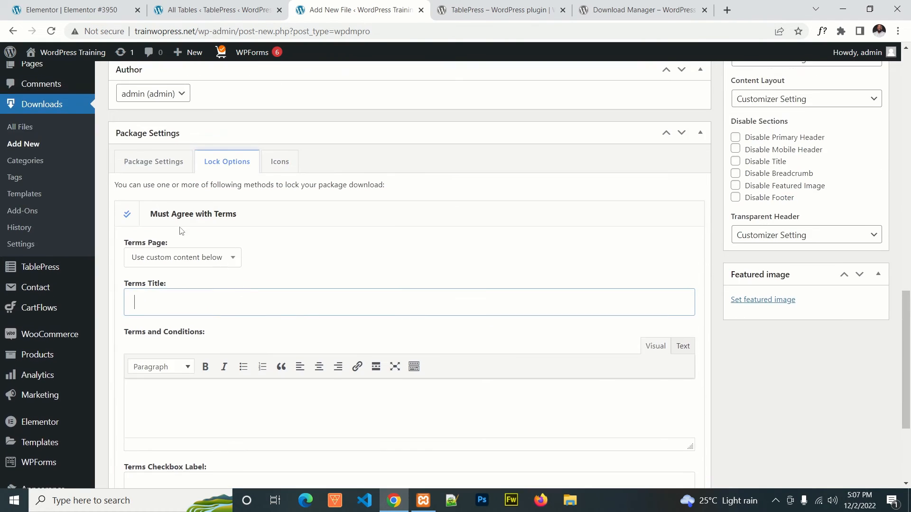
left_click(158, 216)
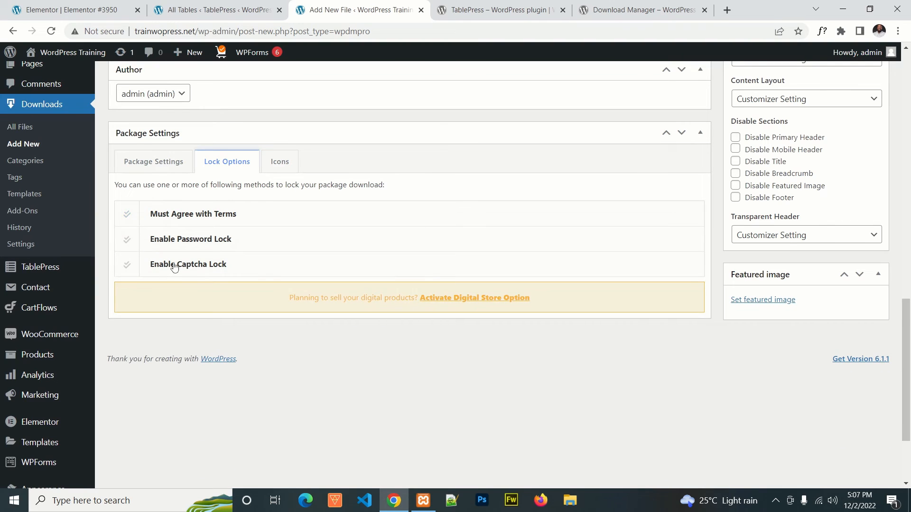
Step: Choose the red PDF icon, pdf.png, as the Demo File package's icon
left_click(279, 164)
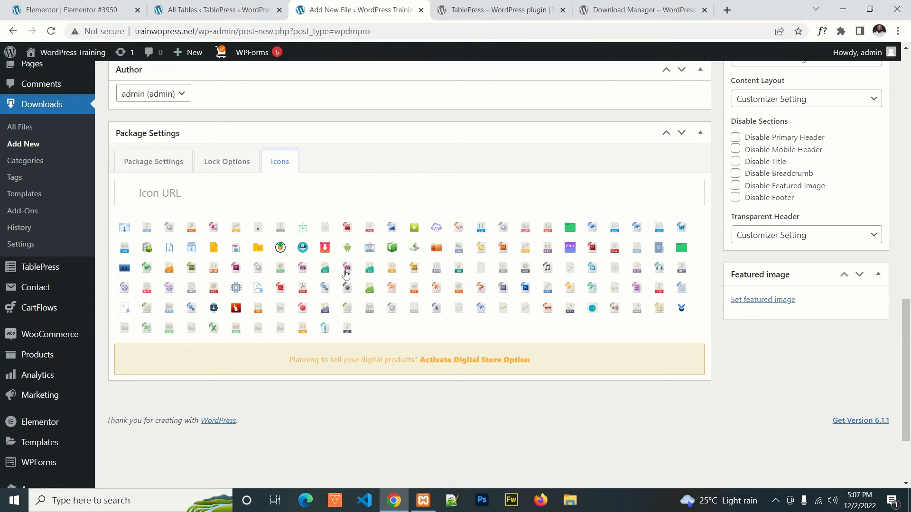
left_click(280, 288)
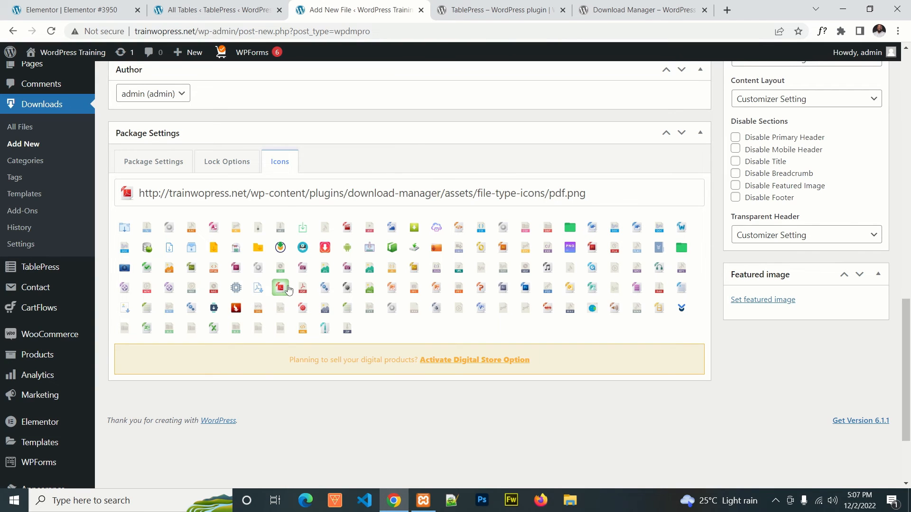
scroll(498, 301, "up", 1)
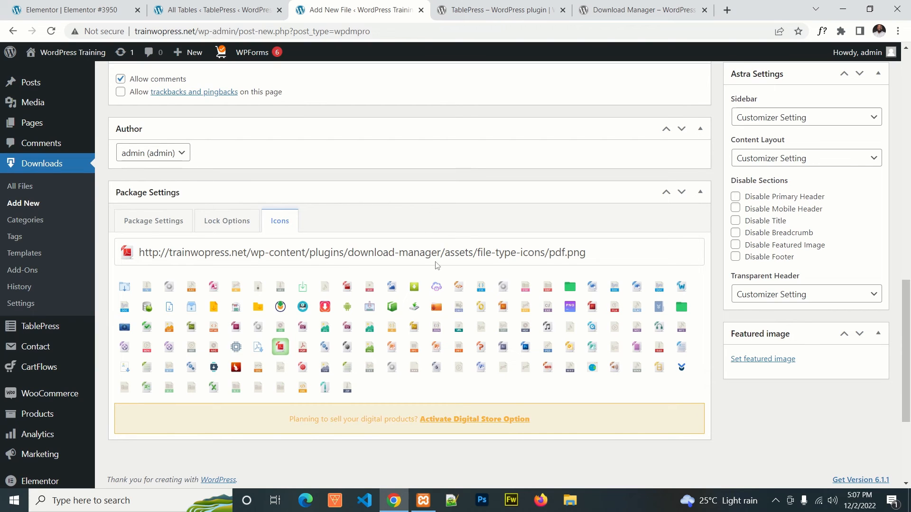
scroll(455, 232, "up", 3)
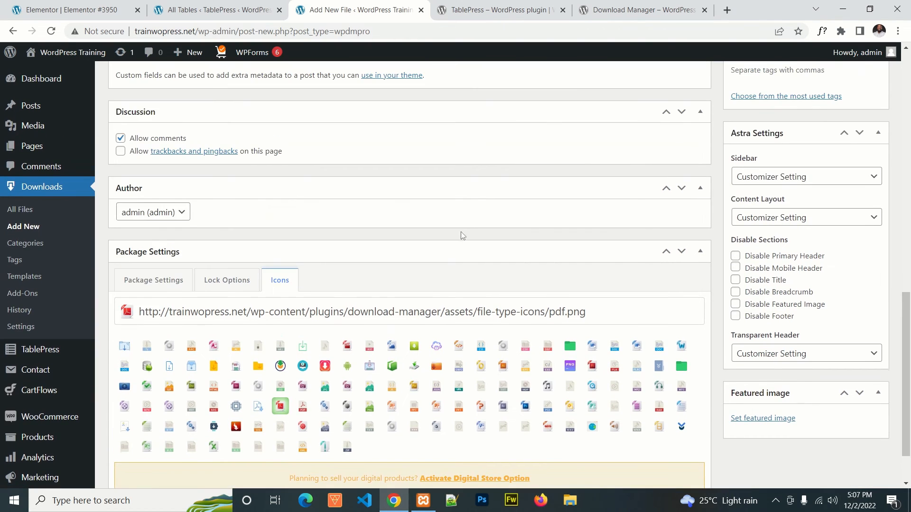
scroll(282, 292, "down", 2)
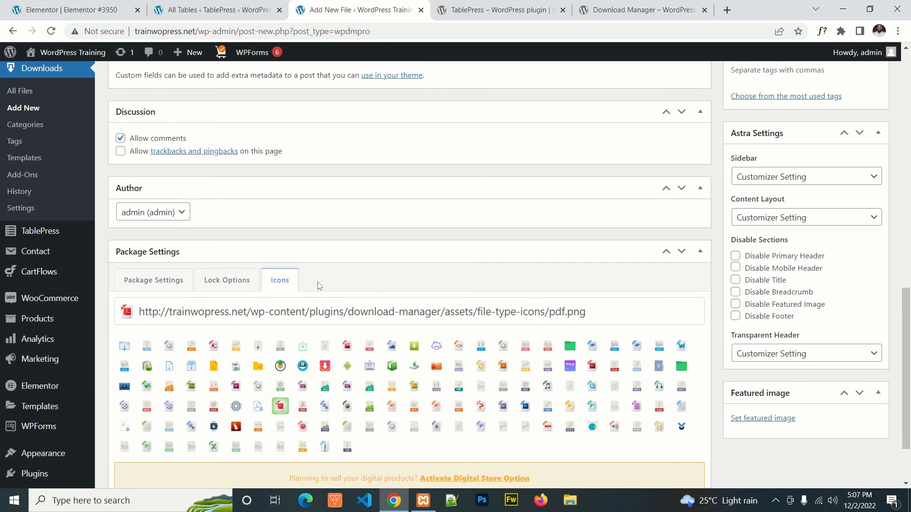
Step: Enable the Must Agree with Terms and Password locks one at a time to examine their fields, disabling each again
left_click(245, 285)
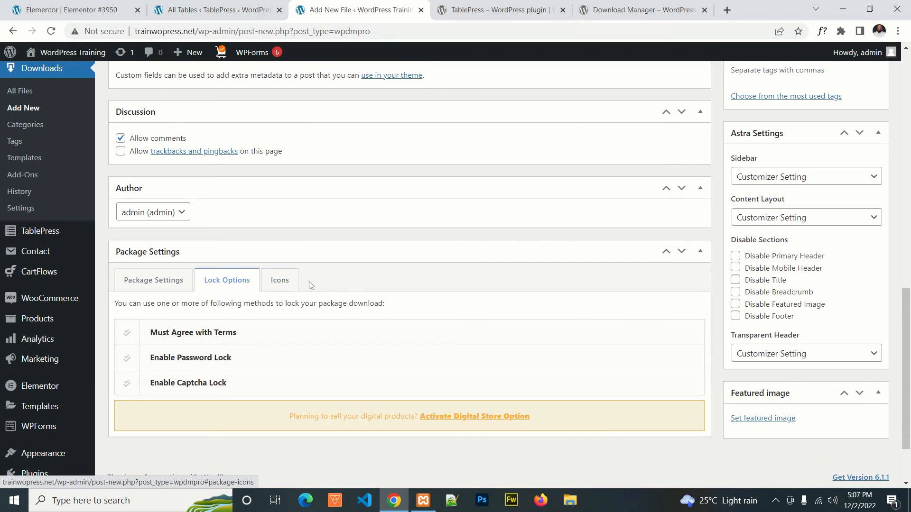
left_click(235, 334)
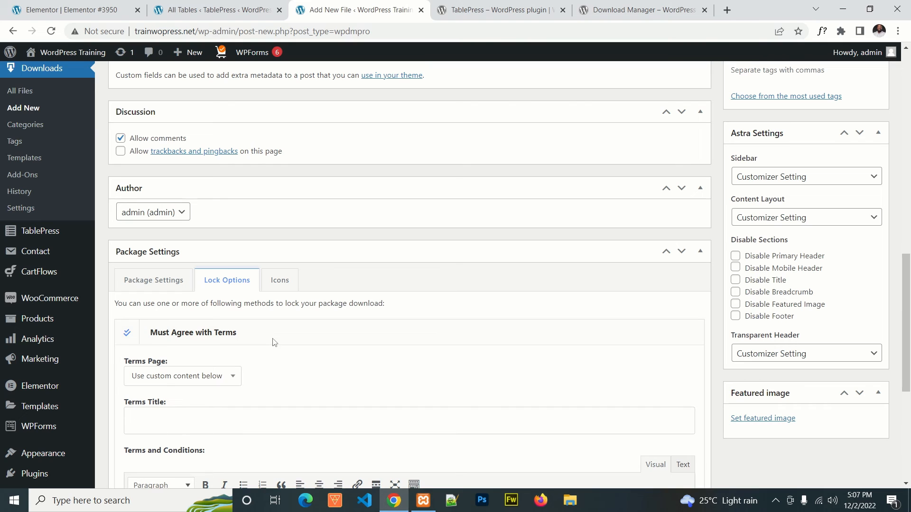
left_click(229, 334)
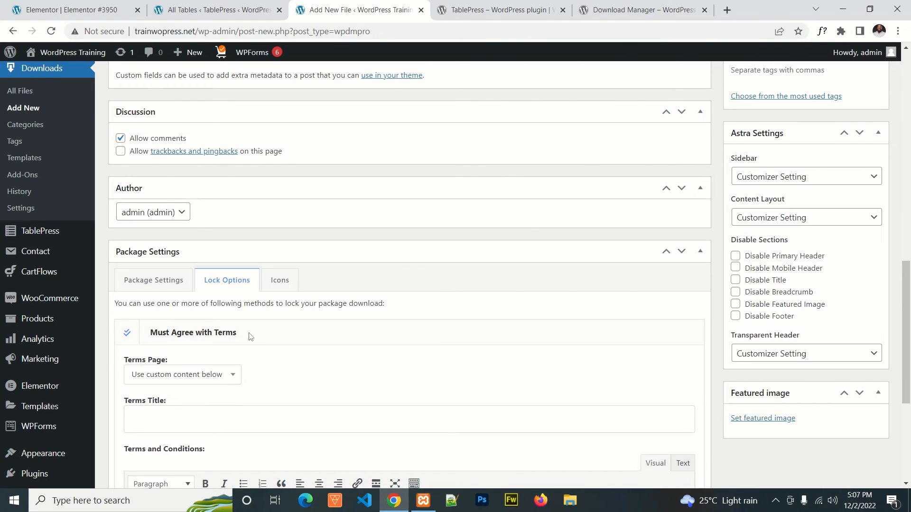
left_click(232, 304)
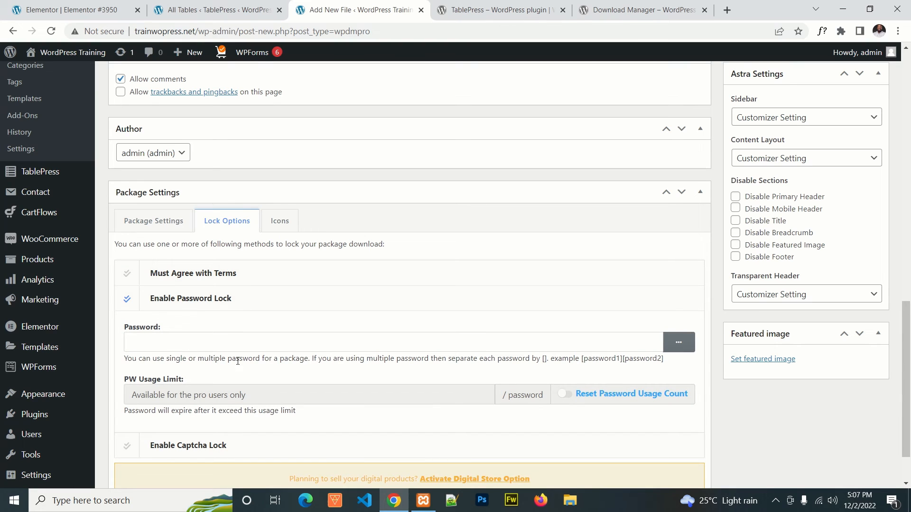
left_click(215, 304)
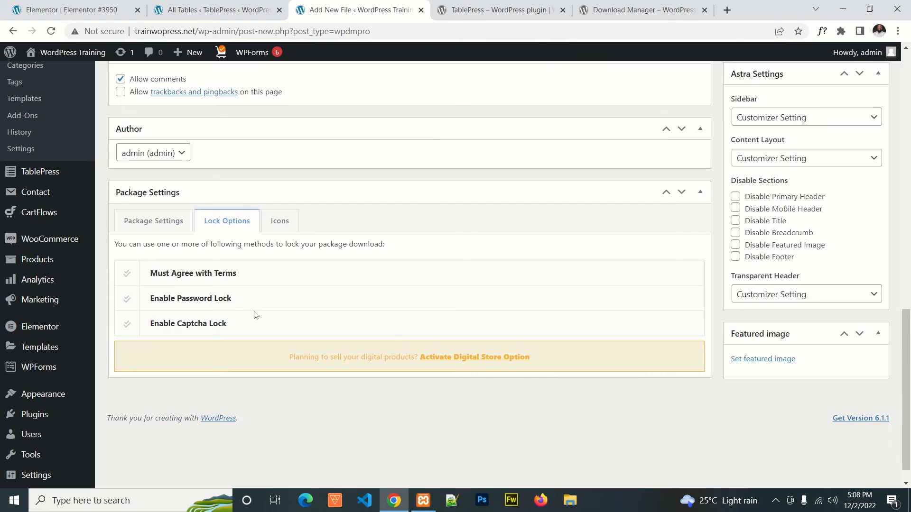
Step: Enable the captcha lock in the package's lock options and publish Demo File
left_click(227, 330)
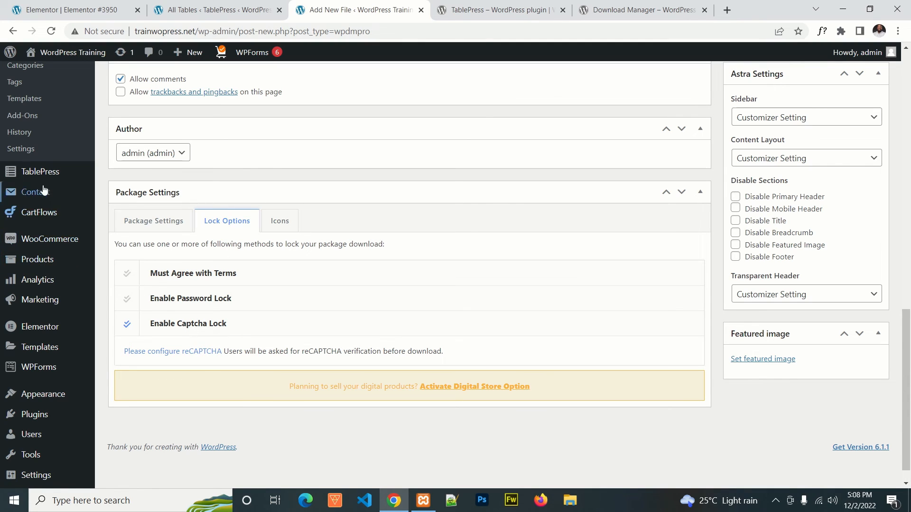
scroll(18, 188, "up", 1)
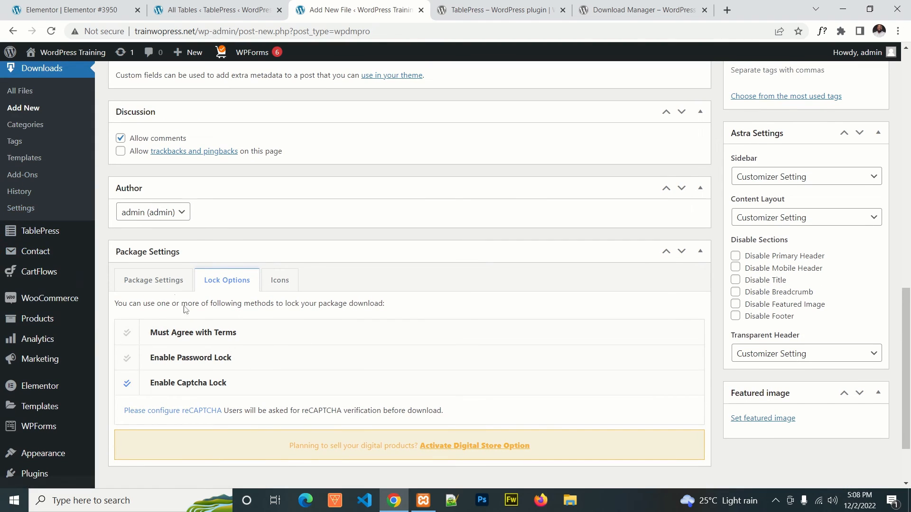
left_click(153, 284)
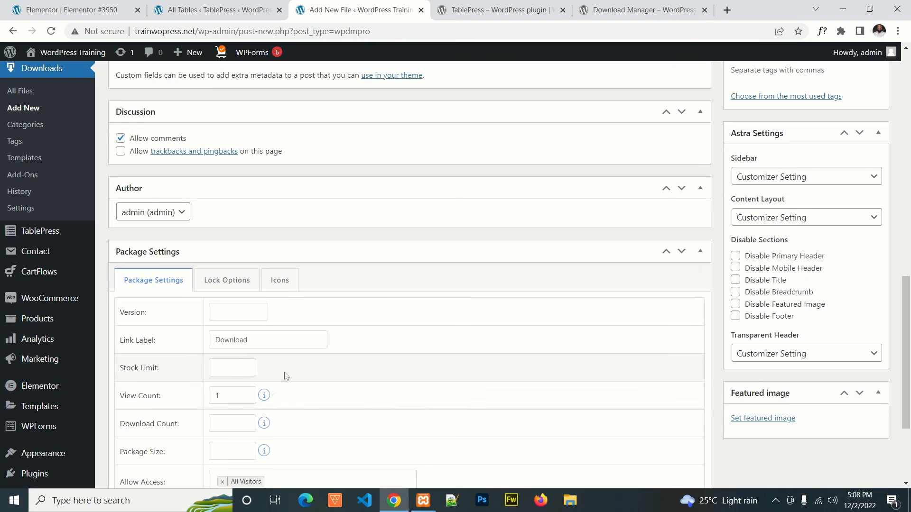
scroll(360, 366, "up", 12)
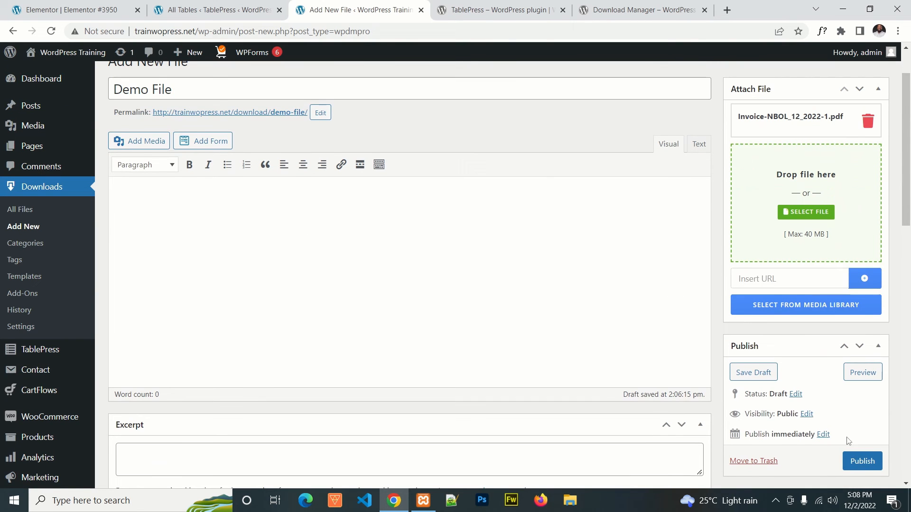
left_click(862, 462)
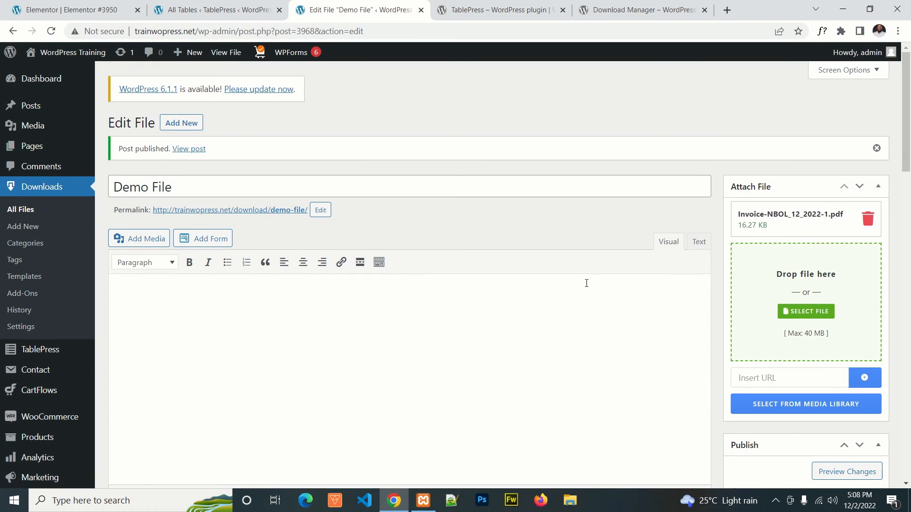
Step: Copy Demo File's shortcode from the downloads list into the DOWNLOAD cell of entry 1 in the TablePress table "Download", and save the table
left_click(19, 209)
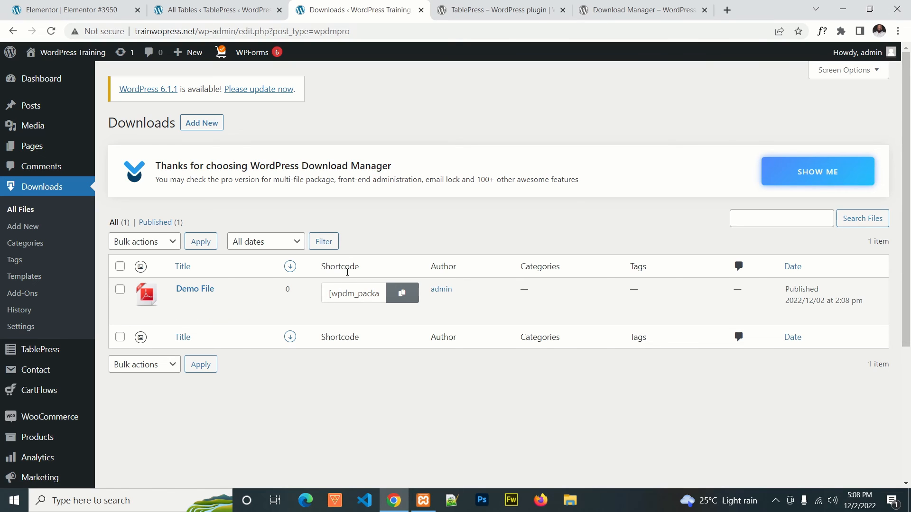
left_click(400, 297)
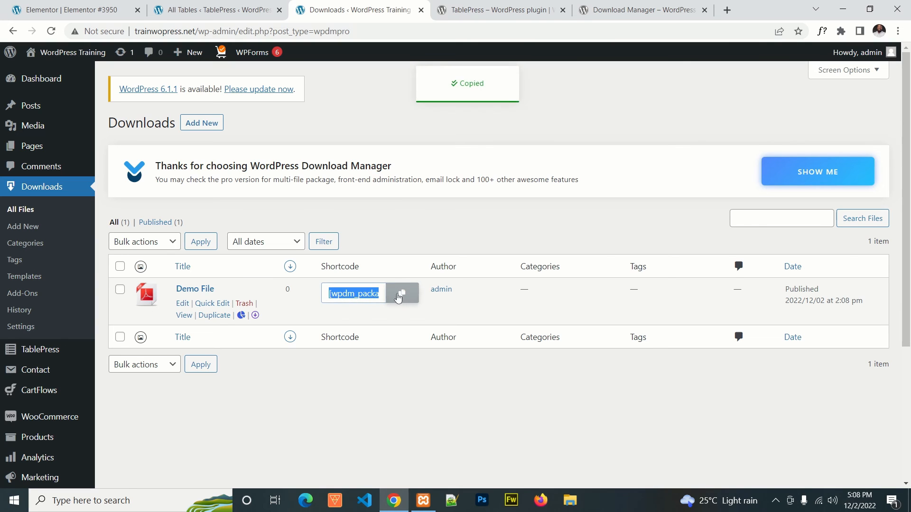
left_click(216, 12)
mouse_move(279, 334)
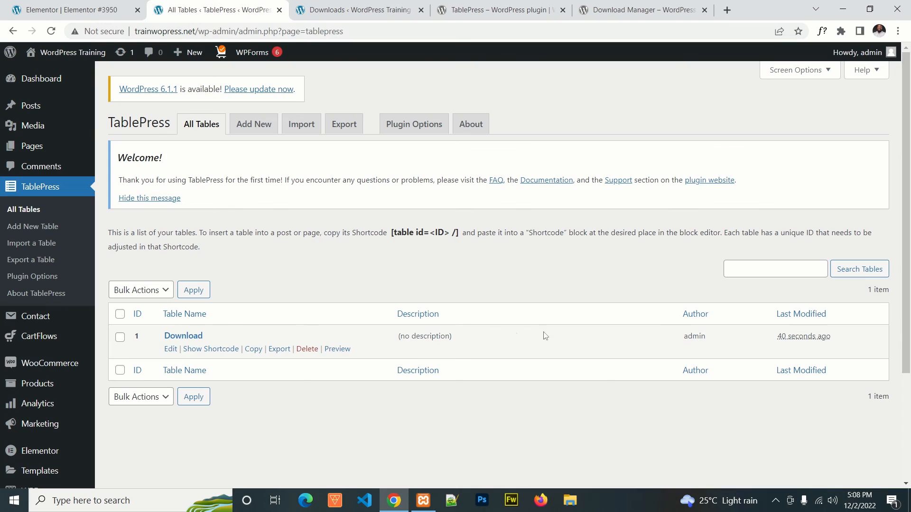
left_click(170, 349)
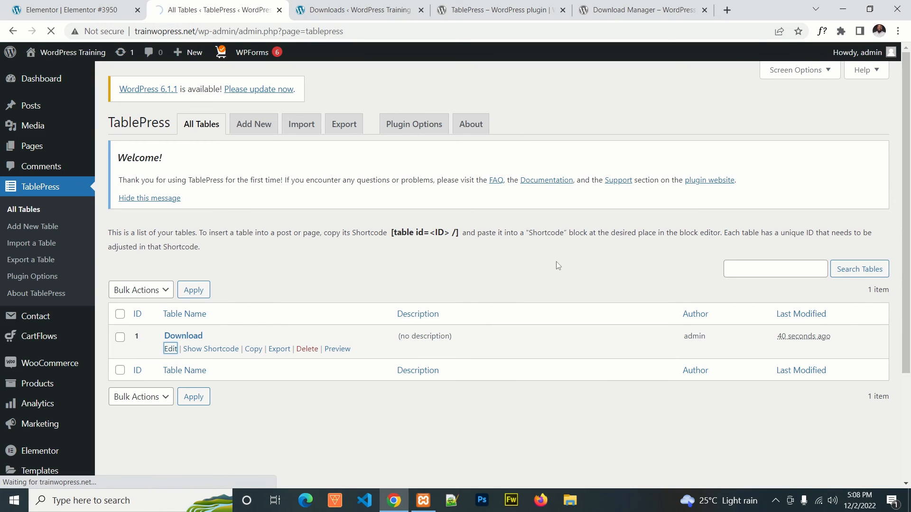
scroll(553, 268, "down", 2)
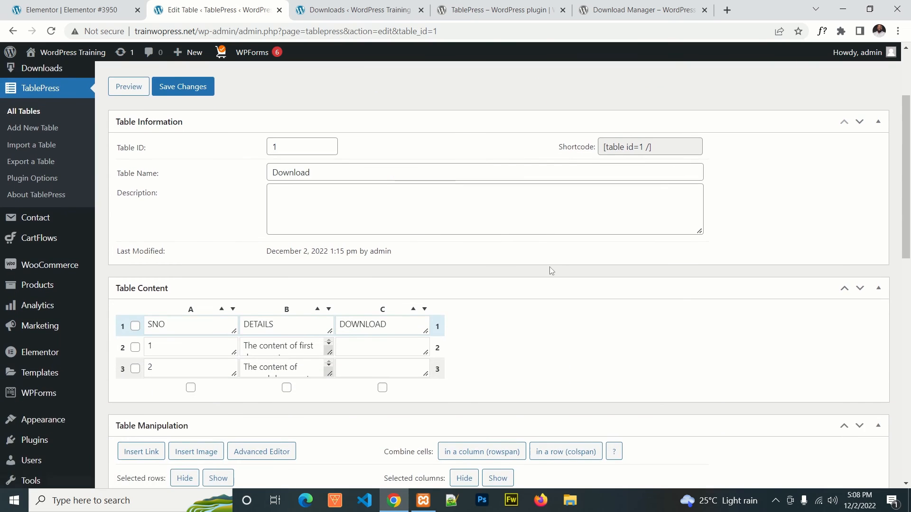
scroll(551, 270, "down", 2)
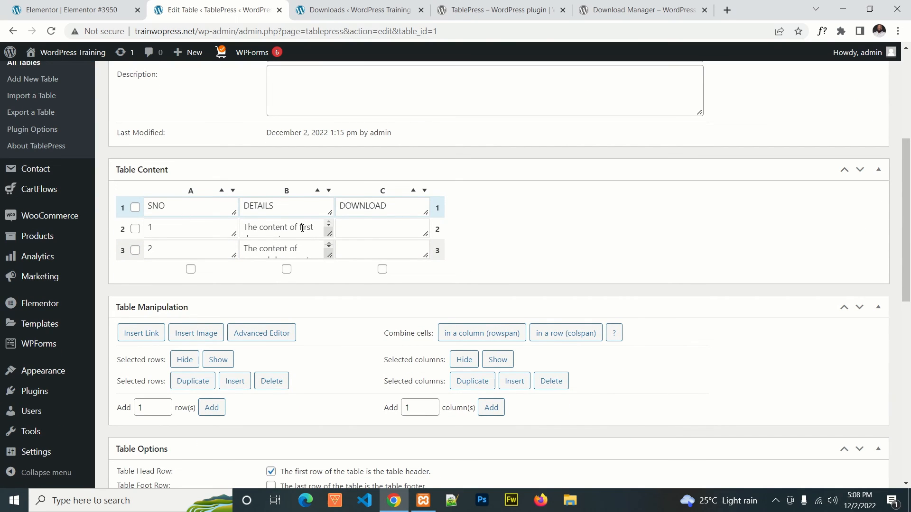
left_click(368, 230)
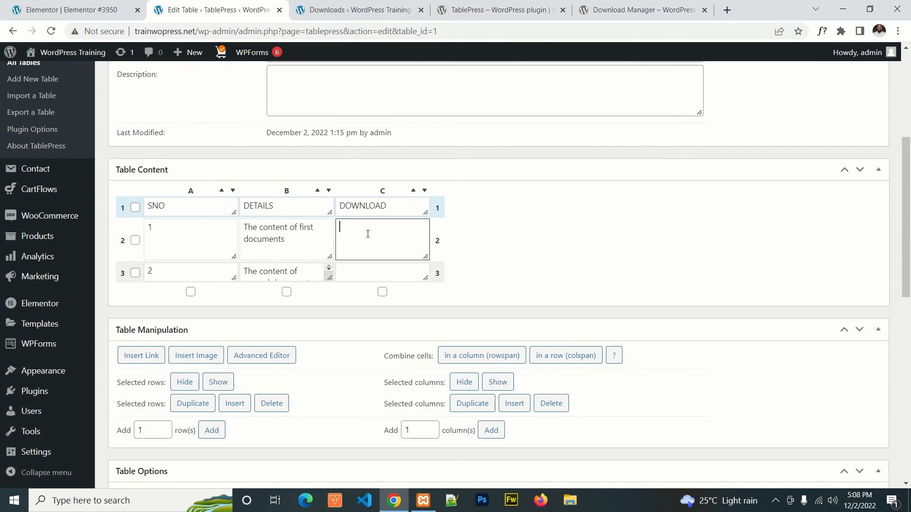
key("ctrl+v")
scroll(370, 271, "down", 10)
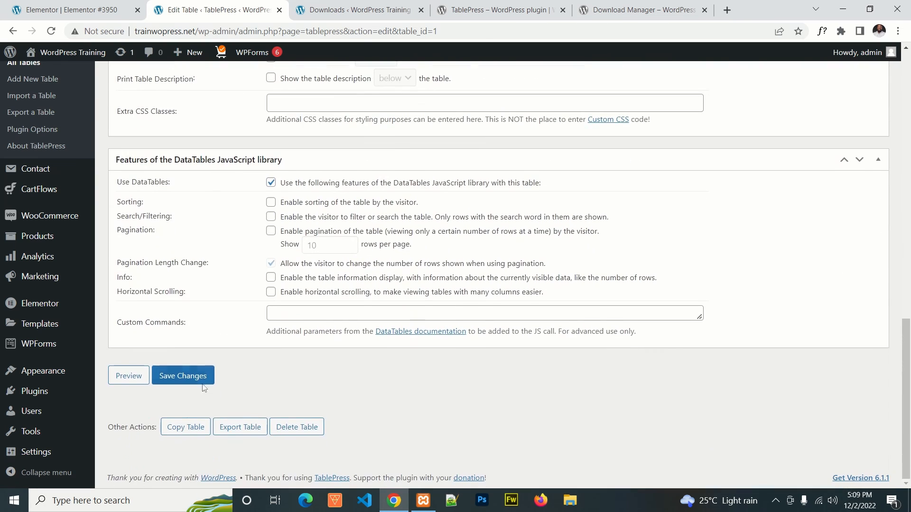
left_click(202, 382)
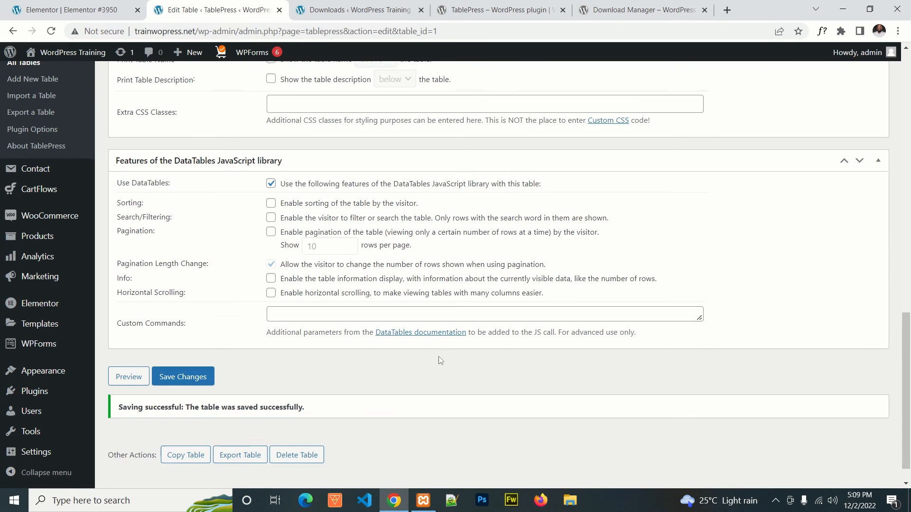
Step: Visit the live site in a new tab and open its Download page to check the table
scroll(437, 360, "up", 10)
scroll(531, 89, "up", 2)
mouse_move(66, 52)
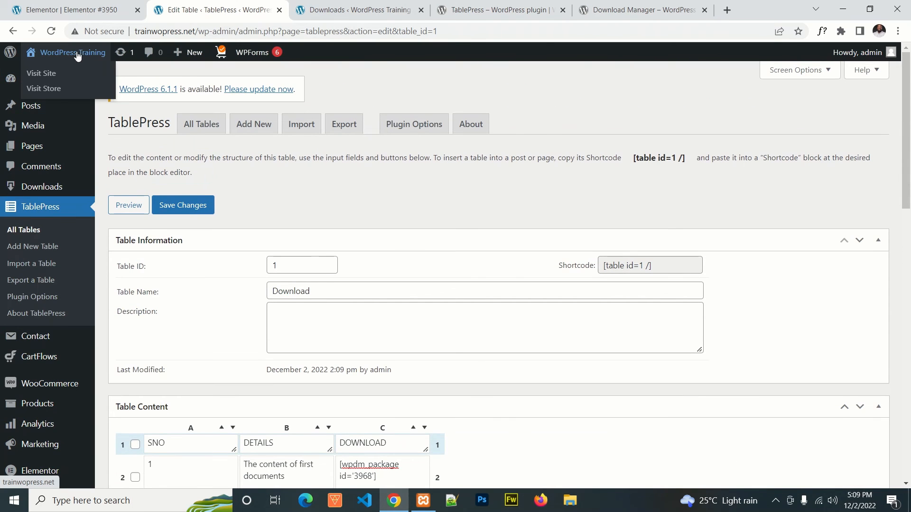
right_click(44, 74)
left_click(78, 81)
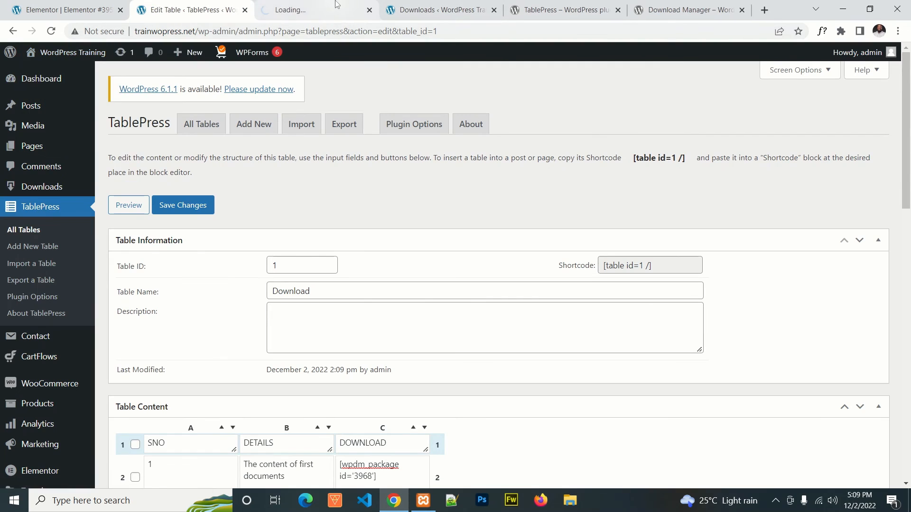
left_click(303, 10)
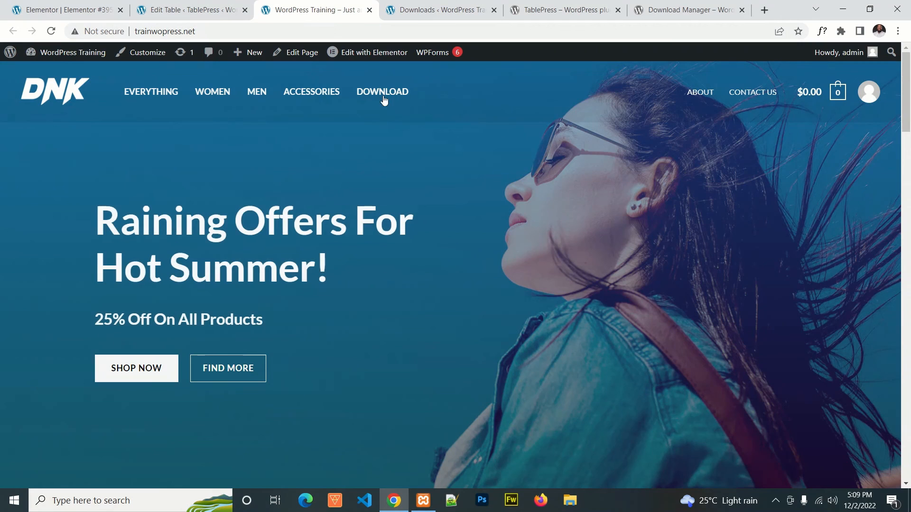
left_click(392, 94)
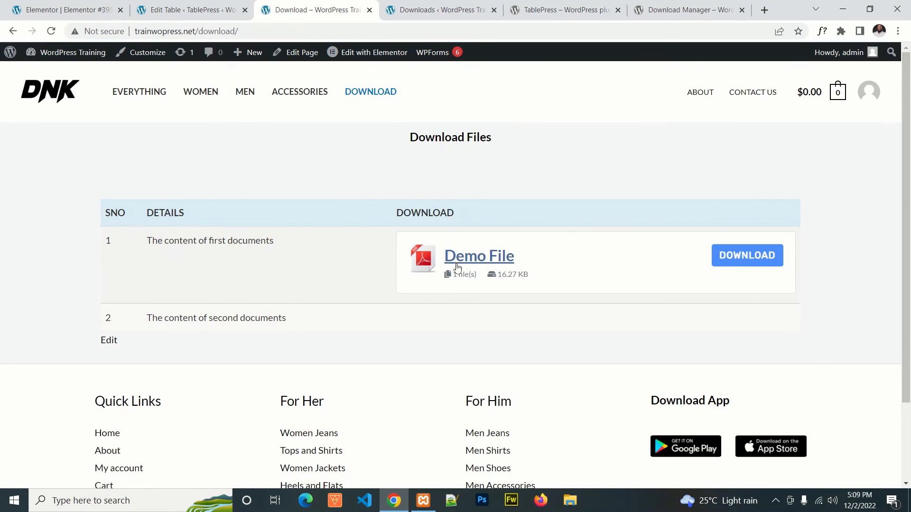
Step: Test the download of Demo File from the first row of the live page's table
left_click(753, 264)
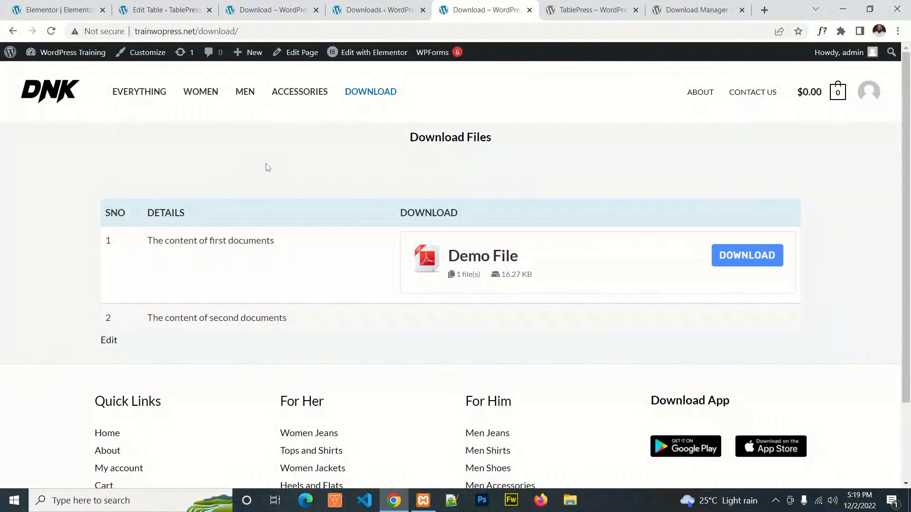
scroll(260, 164, "down", 1)
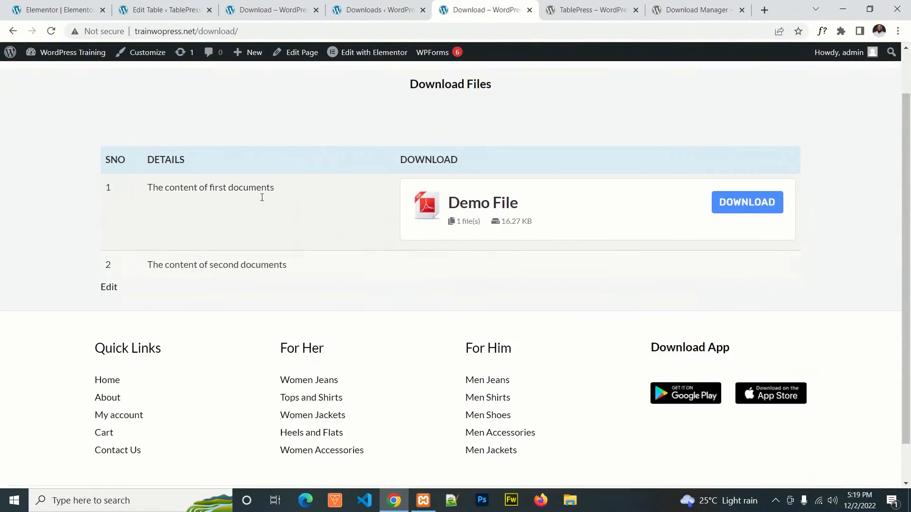
scroll(261, 198, "up", 1)
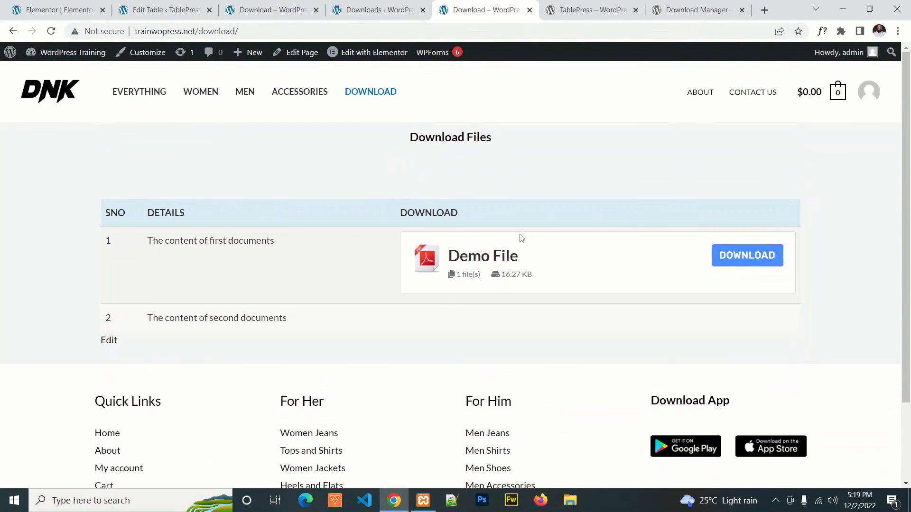
left_click(752, 256)
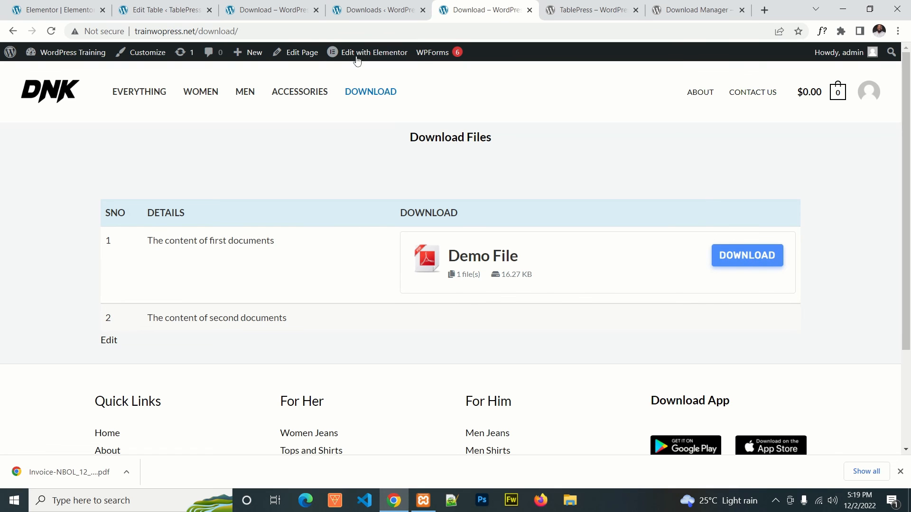
Step: Return to the Downloads admin page and start adding a new file entry
left_click(373, 6)
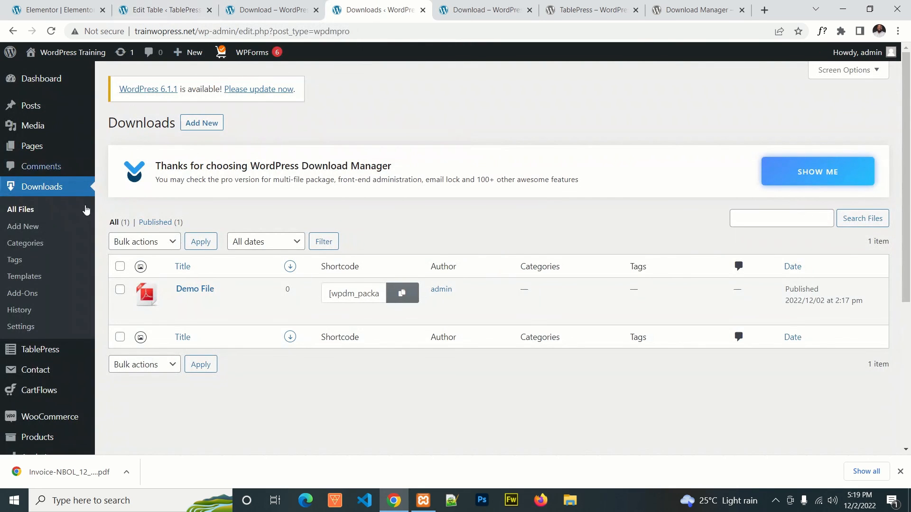
left_click(42, 195)
left_click(29, 229)
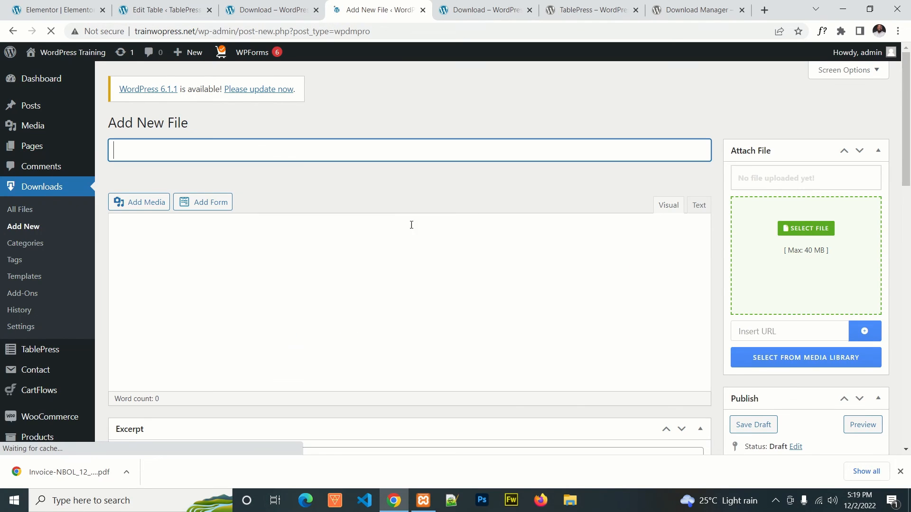
Step: Look through the new file's package settings, lock options, icons and main editing fields
scroll(300, 238, "down", 15)
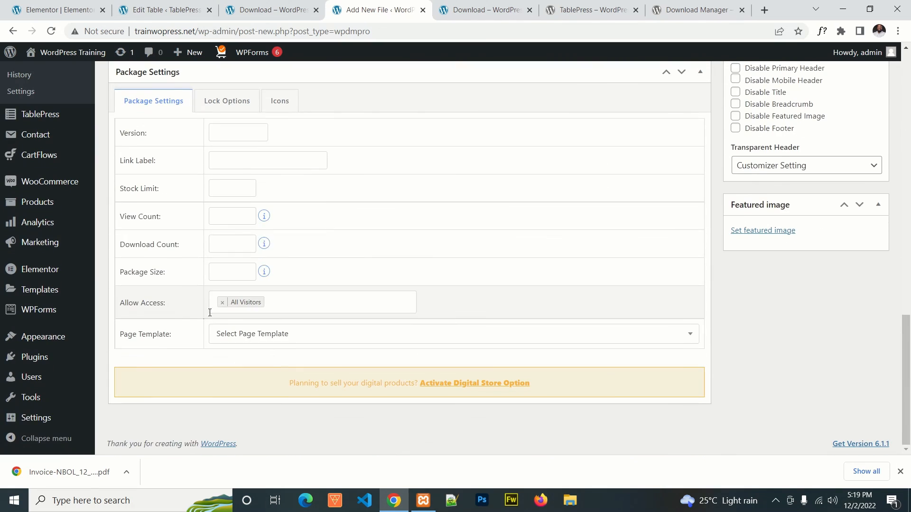
scroll(265, 218, "up", 3)
left_click(242, 219)
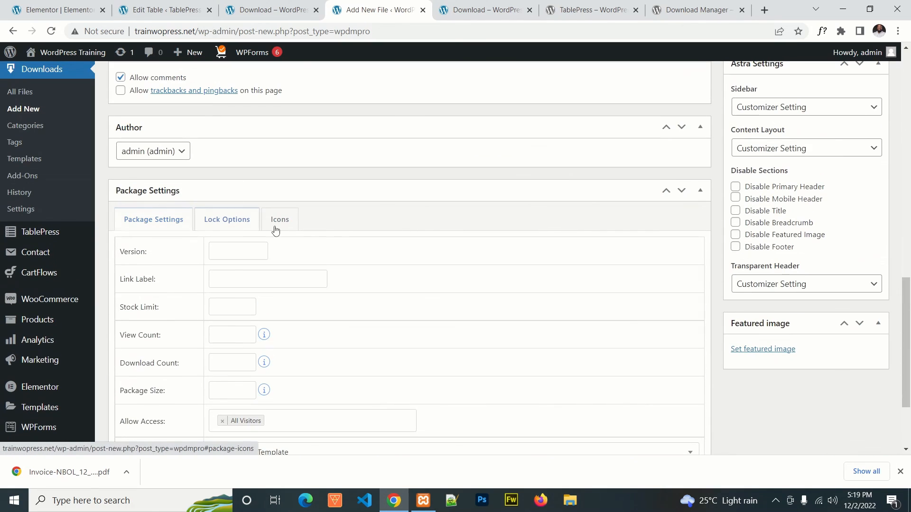
left_click(279, 220)
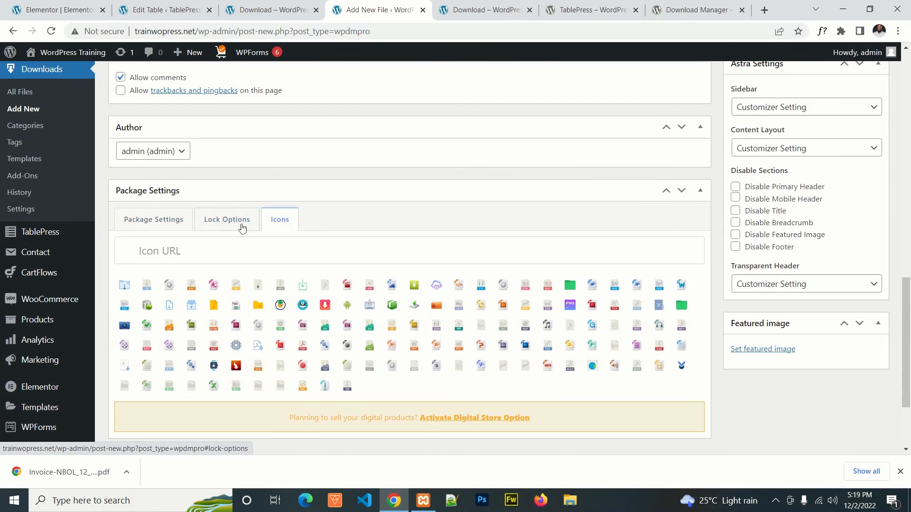
left_click(226, 226)
left_click(153, 219)
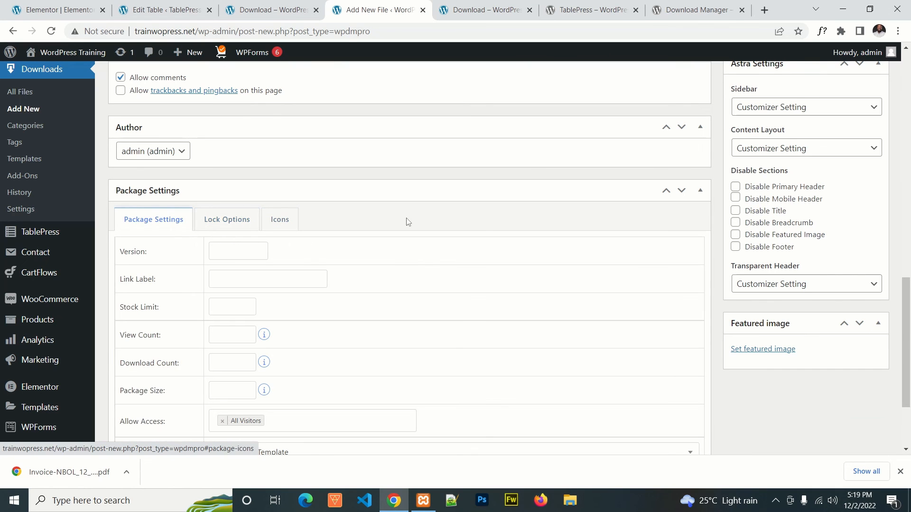
scroll(451, 242, "up", 12)
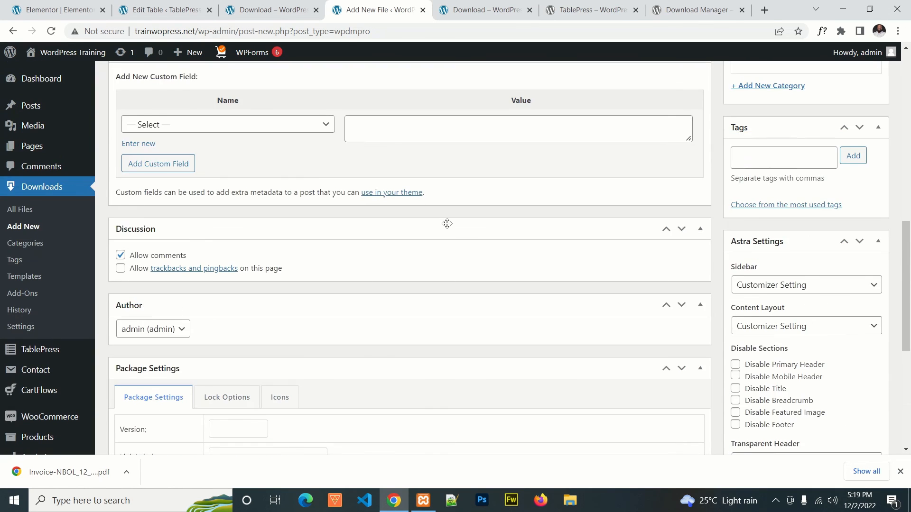
scroll(427, 190, "up", 1)
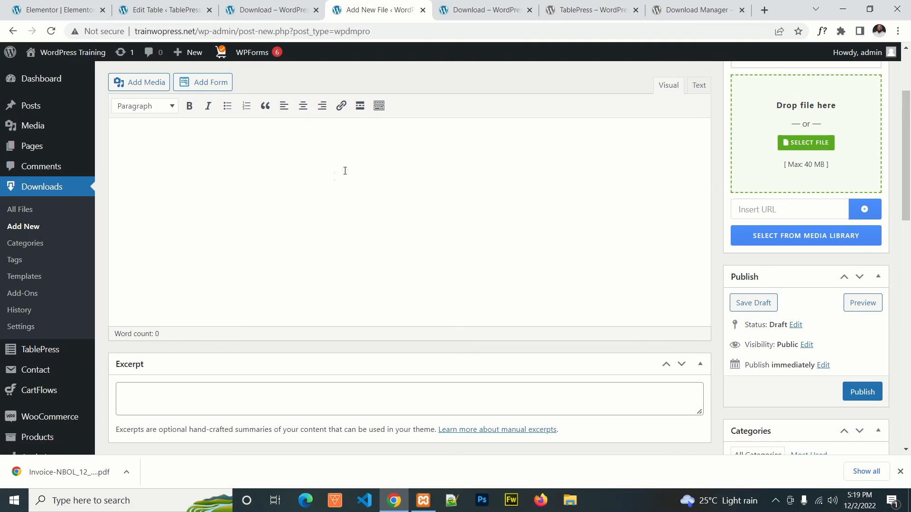